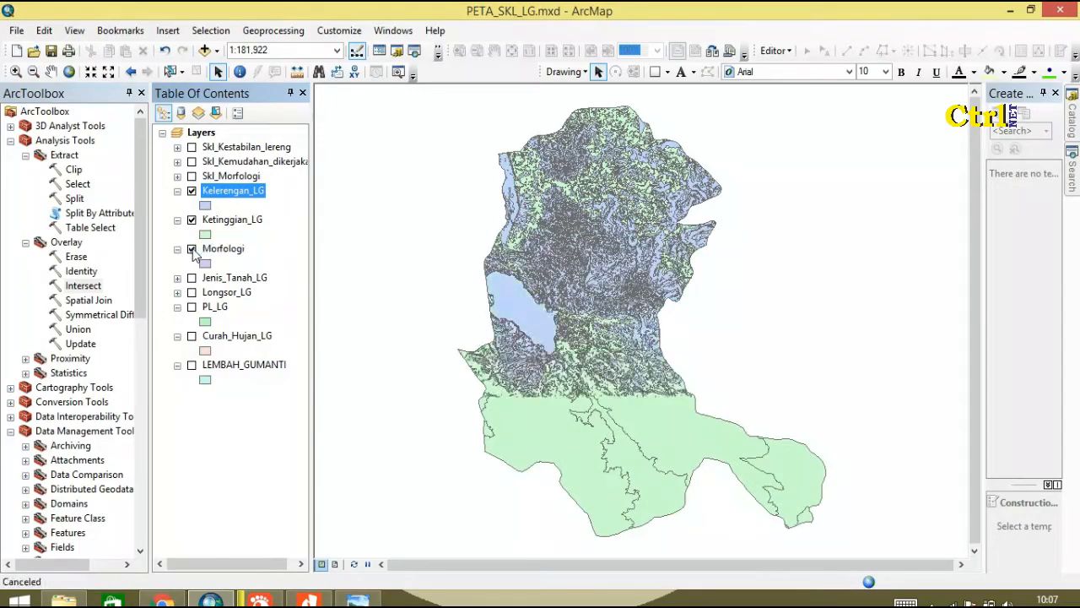
Step: Make the Jenis_Tanah_LG layer visible and review the Nilai column in the Kelerengan_LG attribute table
click(192, 278)
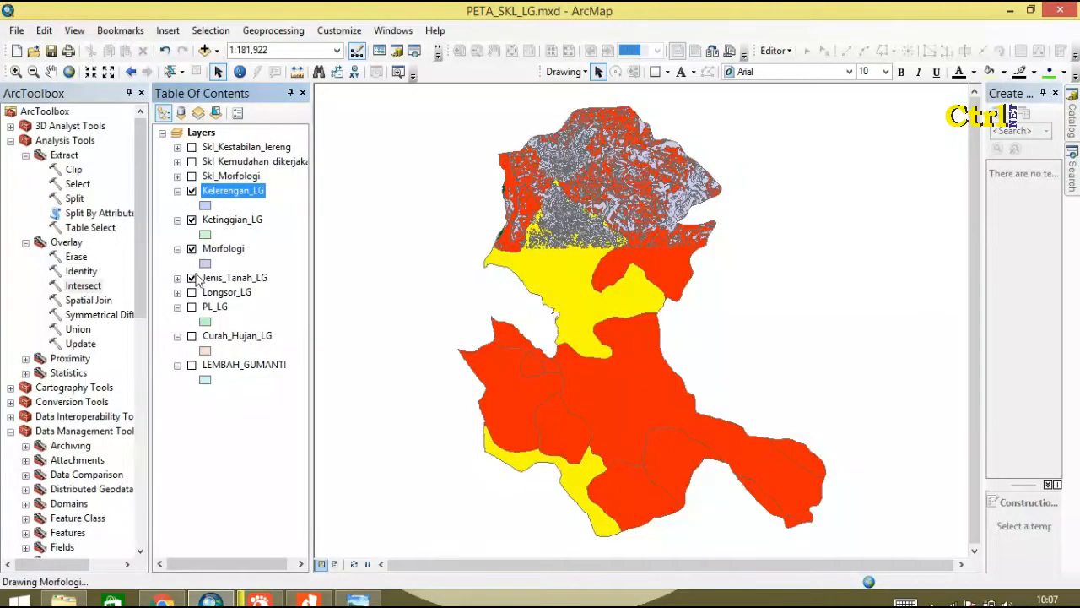
right_click(242, 193)
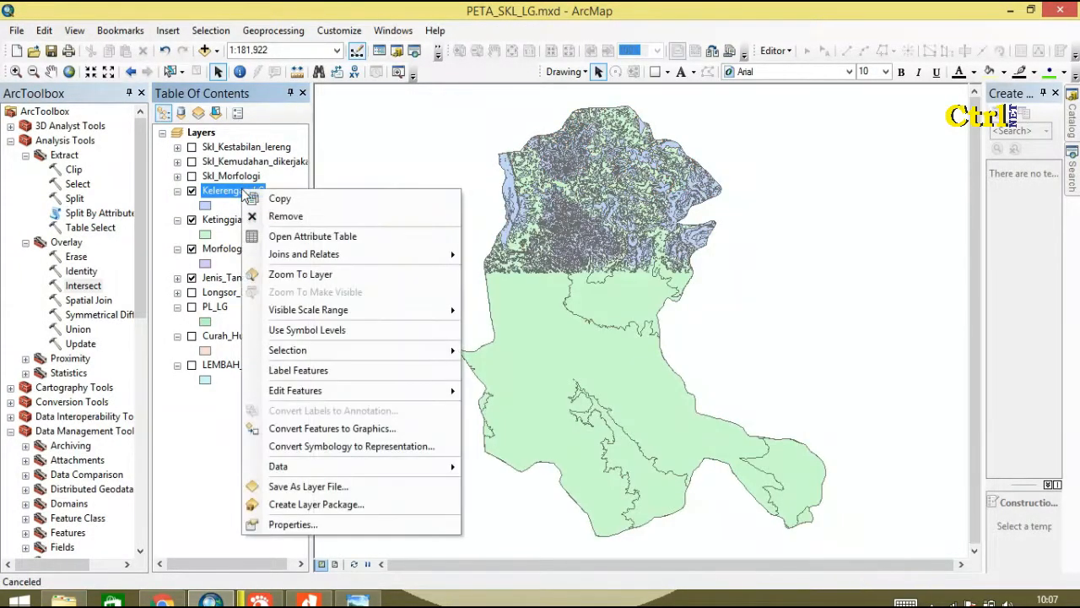
click(368, 236)
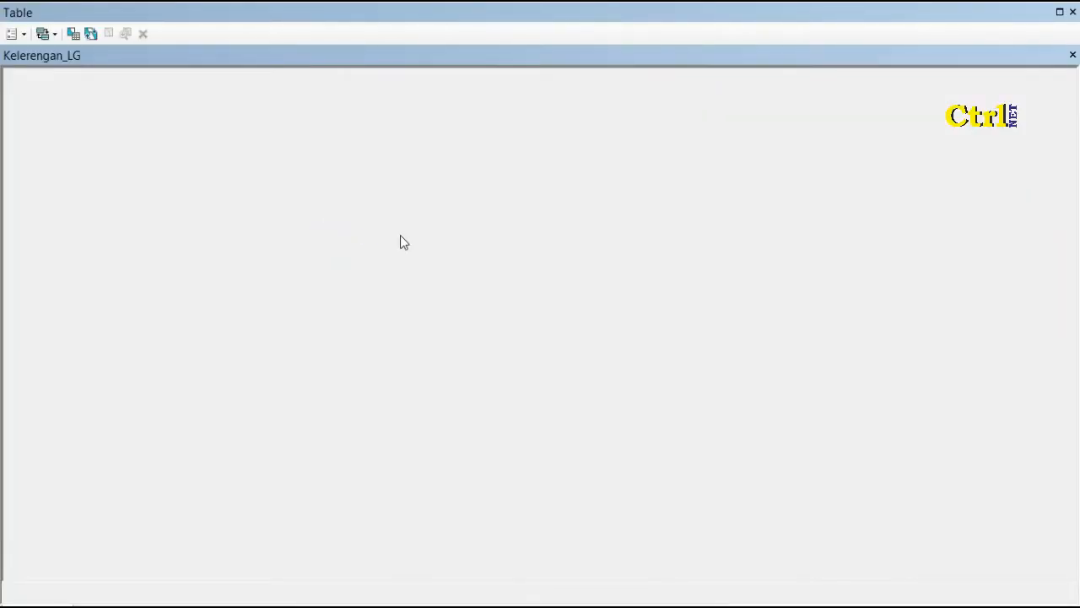
click(336, 75)
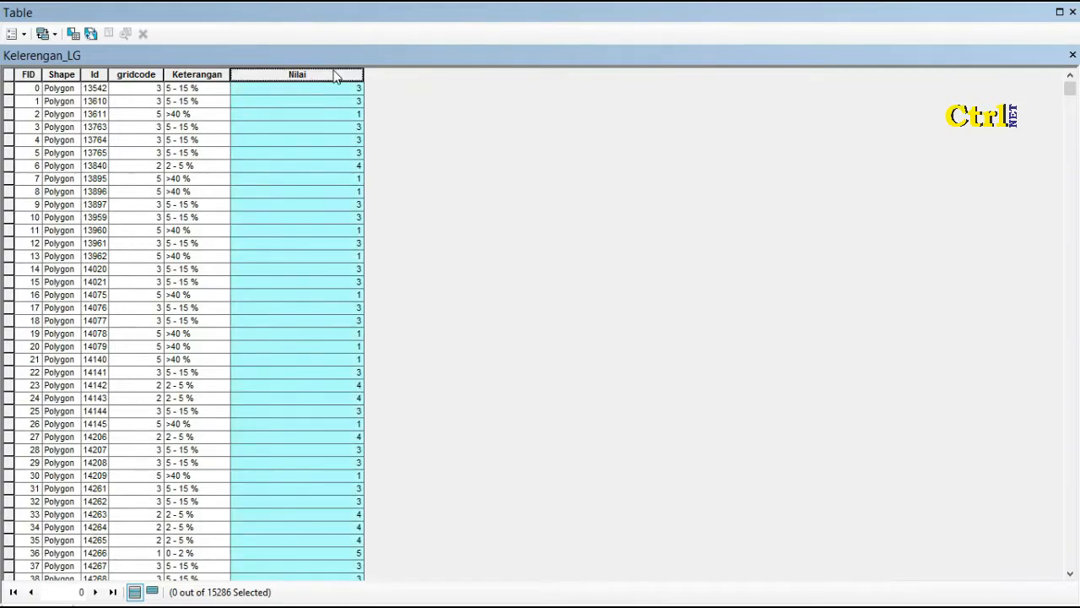
click(1072, 55)
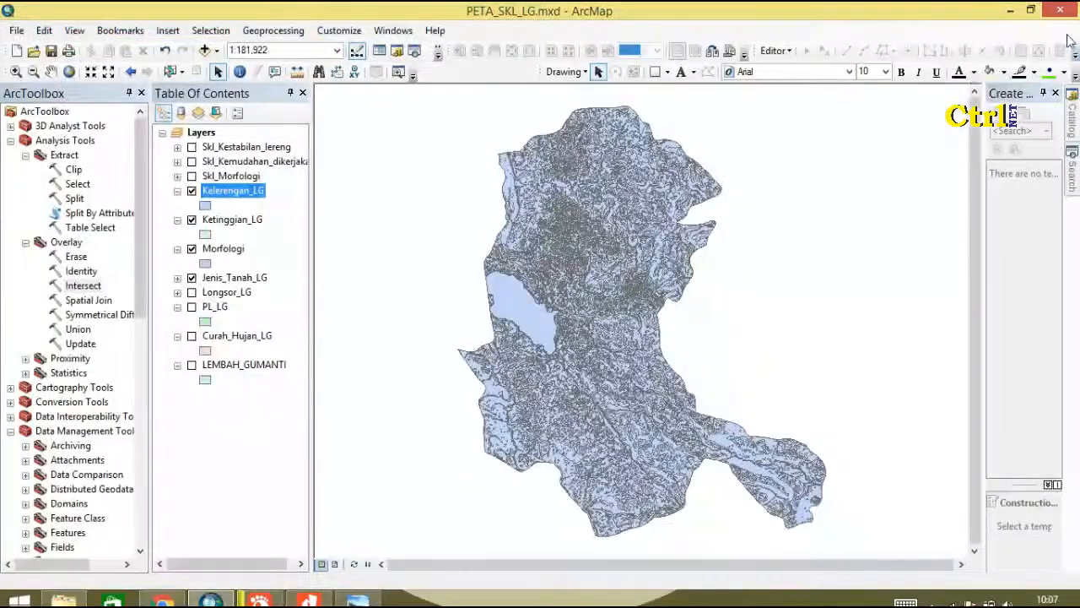
Step: Review the Nilai column in the Ketinggian_LG layer's attribute table and close the table
click(250, 220)
right_click(251, 219)
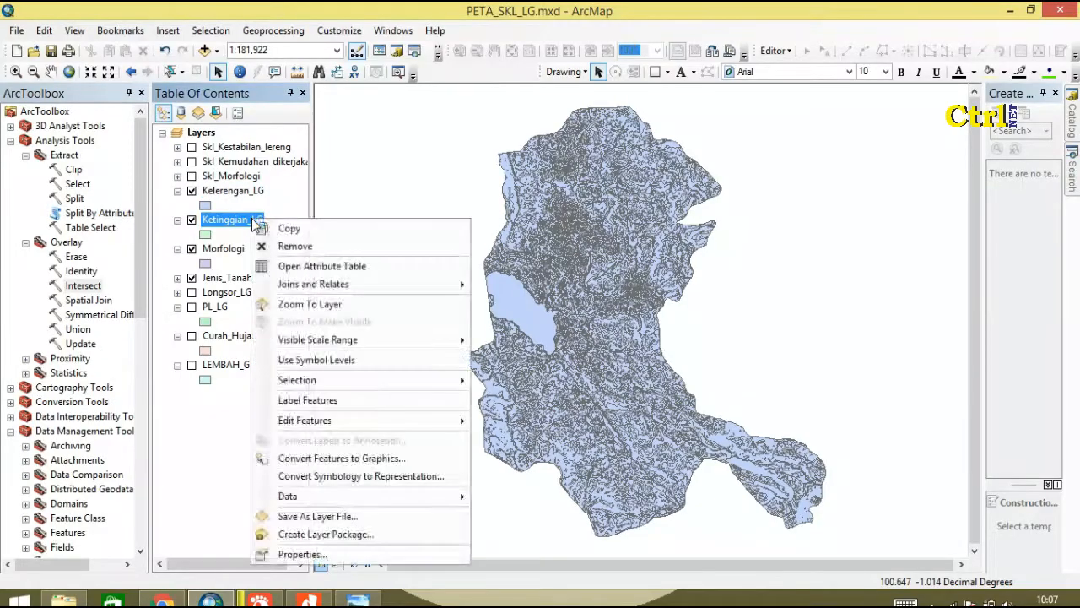
click(322, 266)
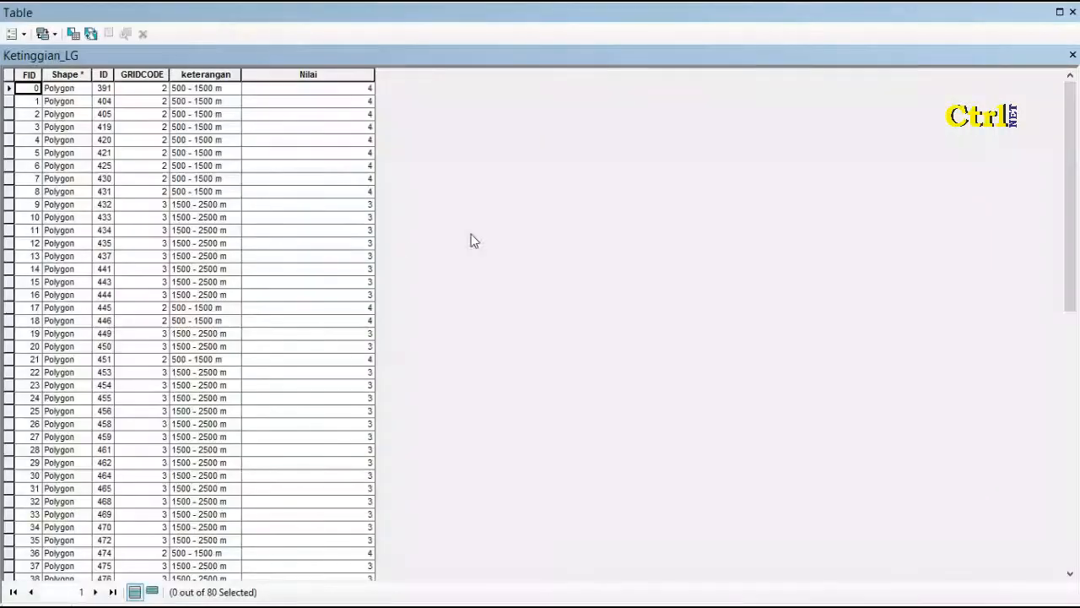
click(296, 76)
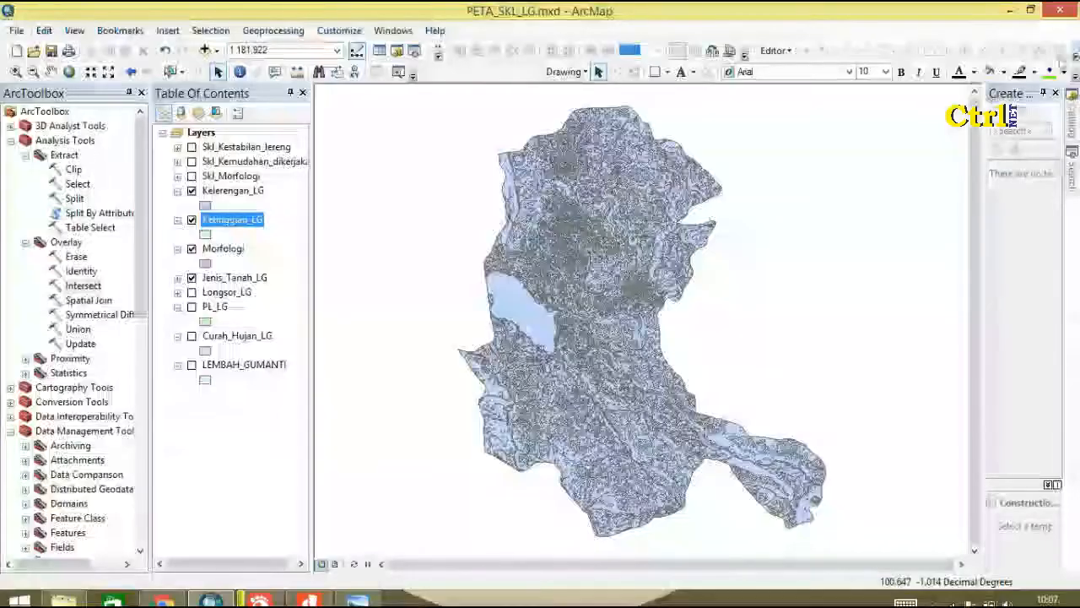
click(1073, 56)
Step: Review the Nilai column in the Morfologi layer's attribute table and close the table
click(222, 249)
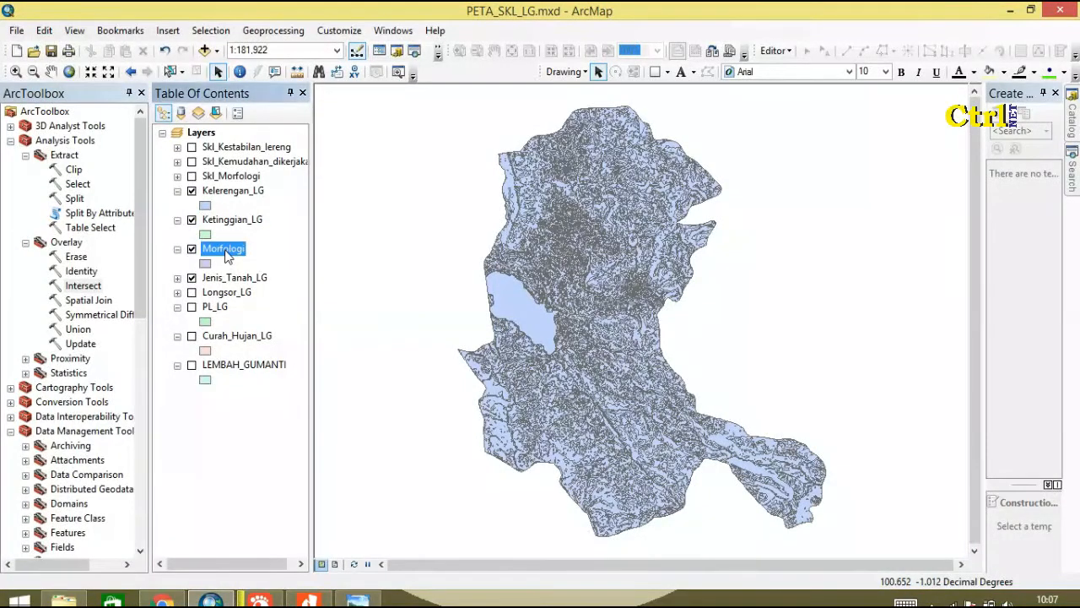
right_click(225, 256)
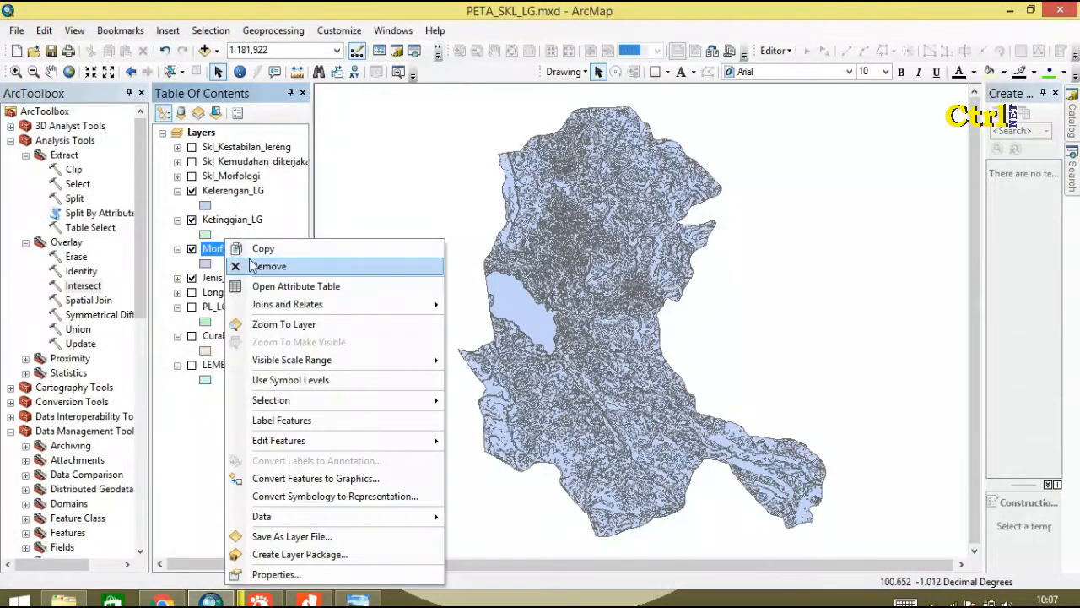
click(268, 286)
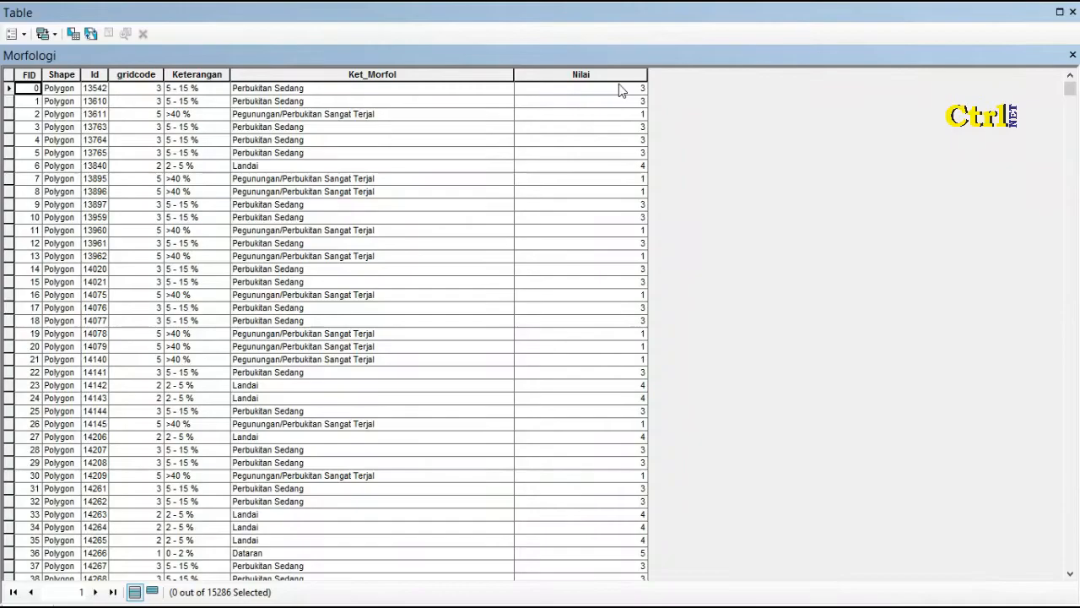
click(616, 77)
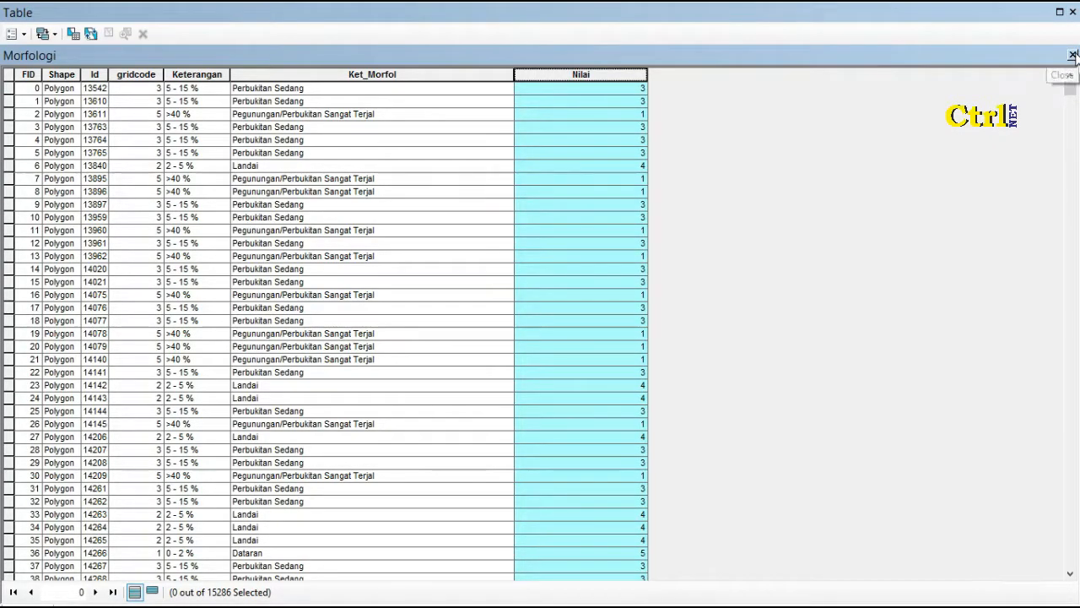
click(1072, 12)
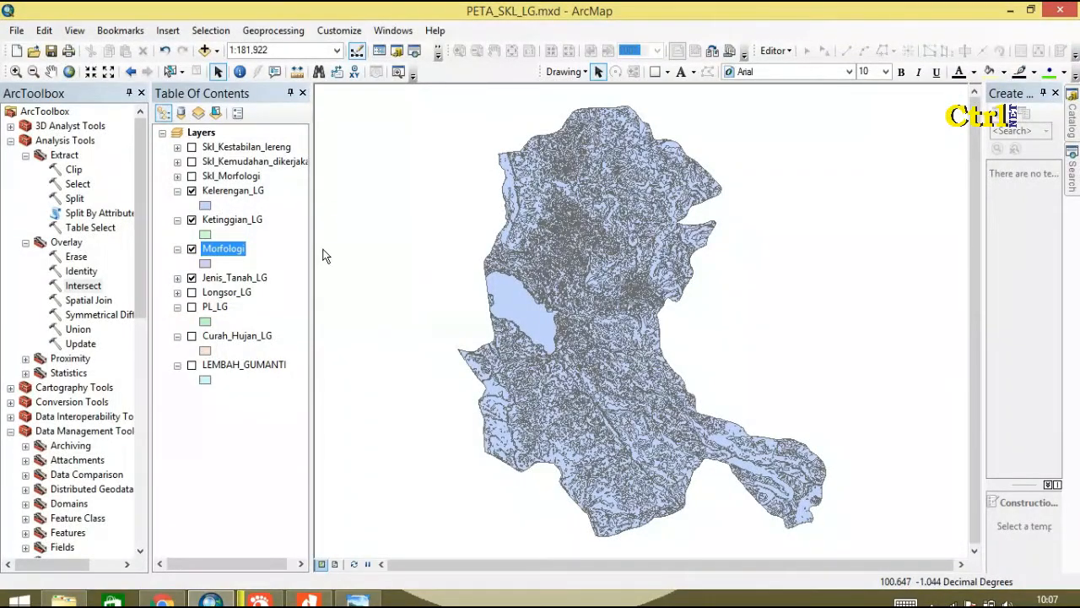
Step: Open the Jenis_Tanah_LG layer's attribute table and check its Modif_PPT and Nilai fields
click(245, 278)
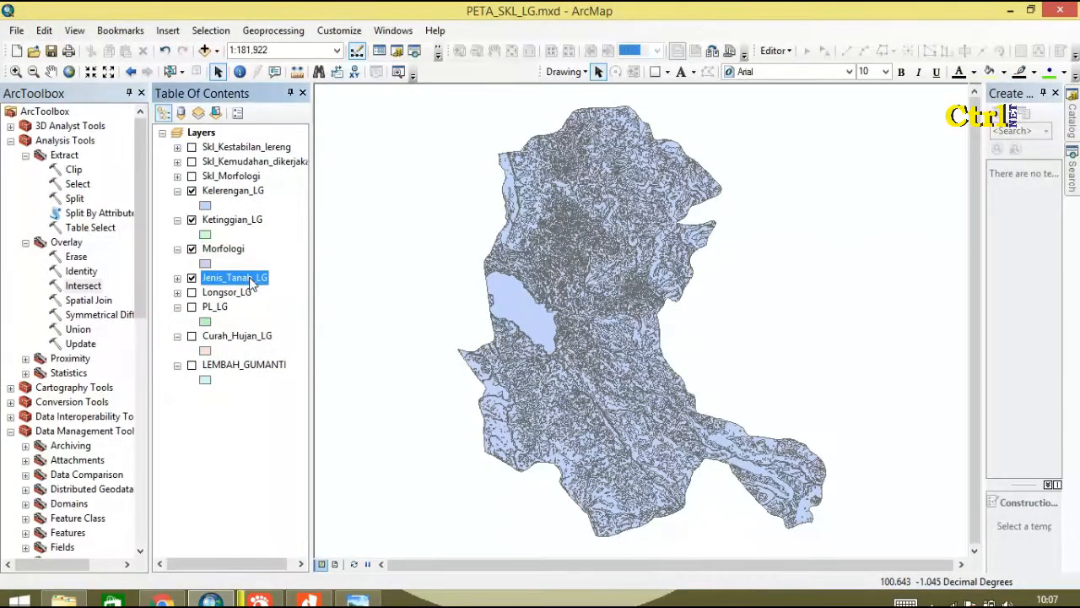
right_click(251, 285)
click(304, 289)
drag(314, 579, 929, 579)
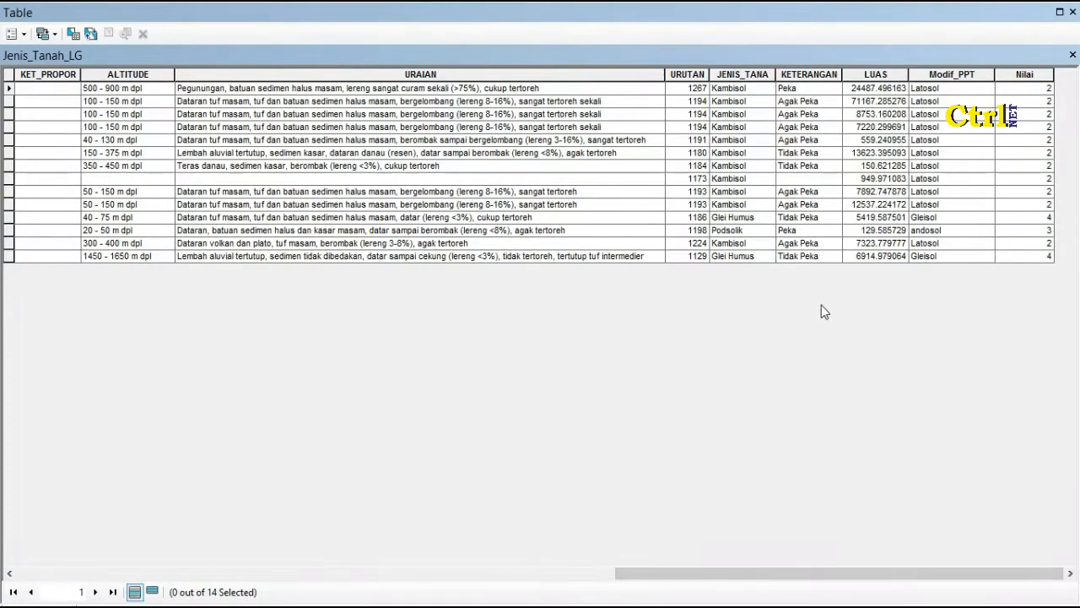
Step: Select the Jenis_Tanah_LG records by attributes with the expression "Modif_PPT" = 'andosol'
click(74, 33)
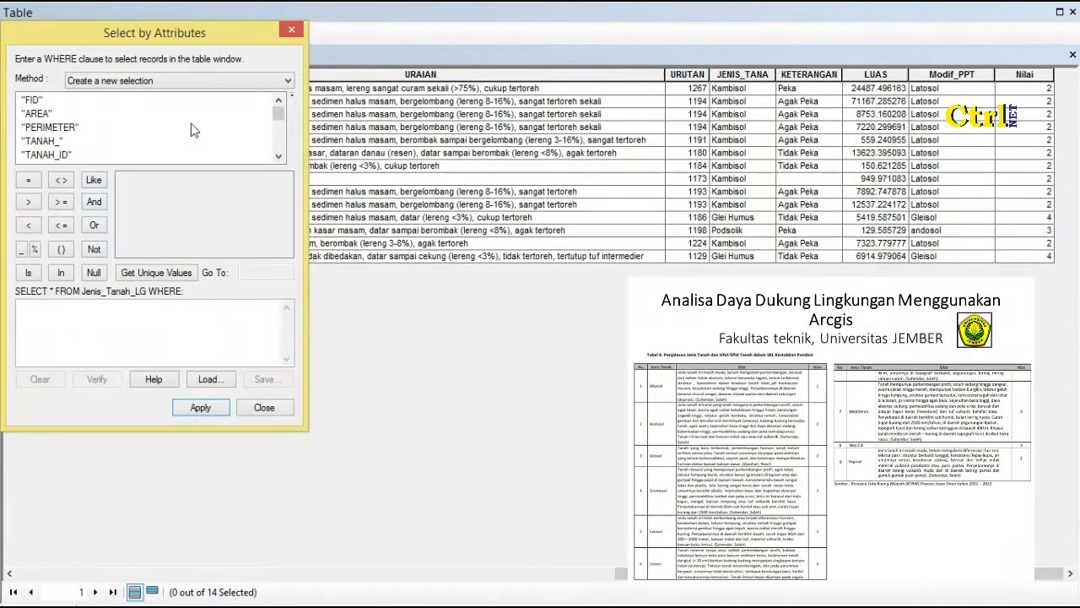
drag(279, 113, 279, 154)
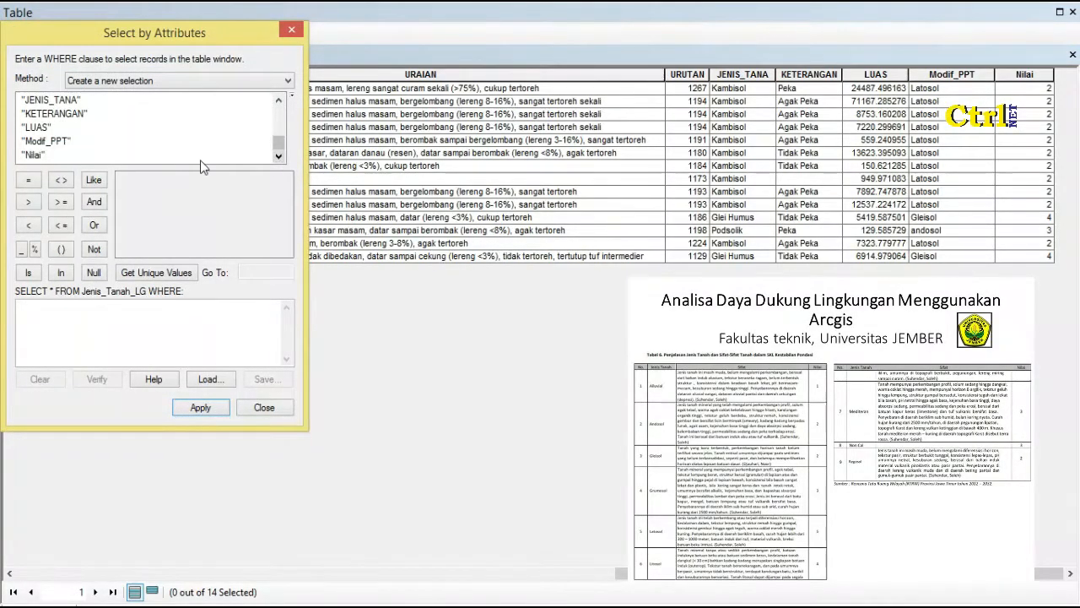
double_click(65, 143)
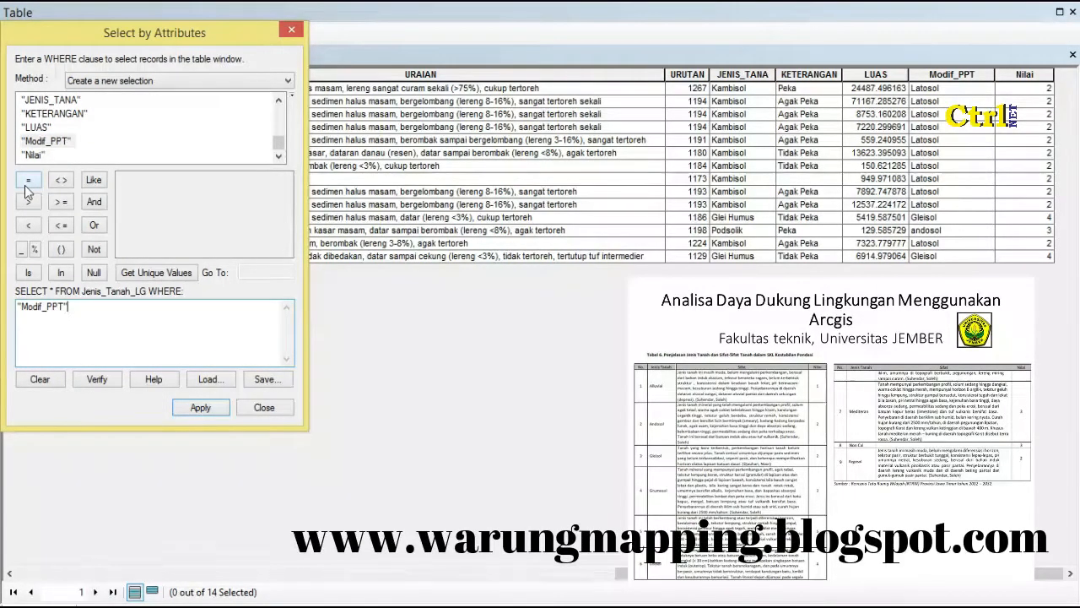
click(25, 184)
click(168, 275)
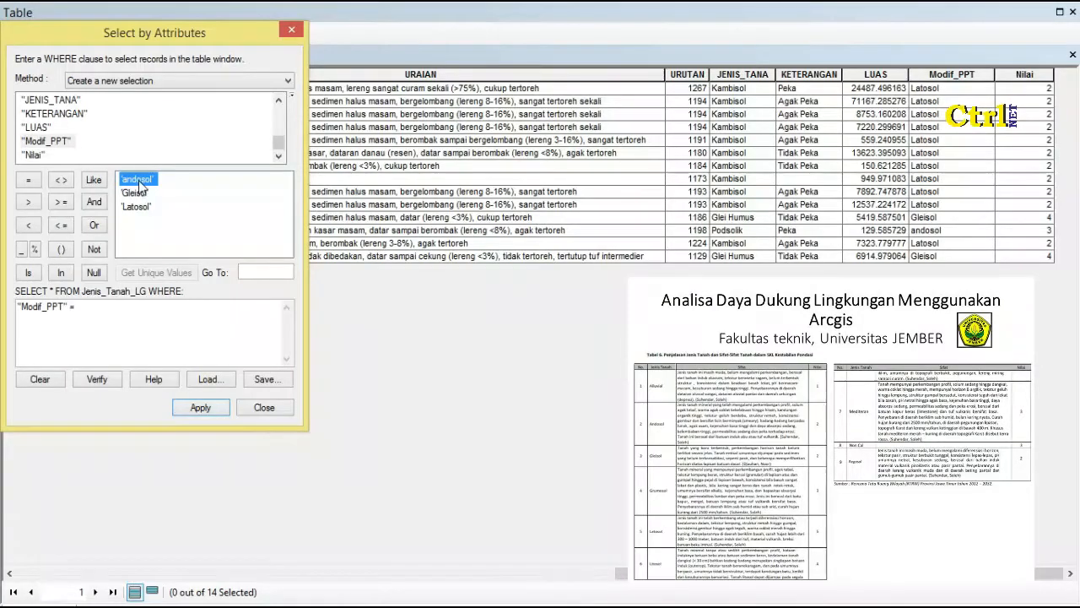
double_click(138, 179)
click(198, 405)
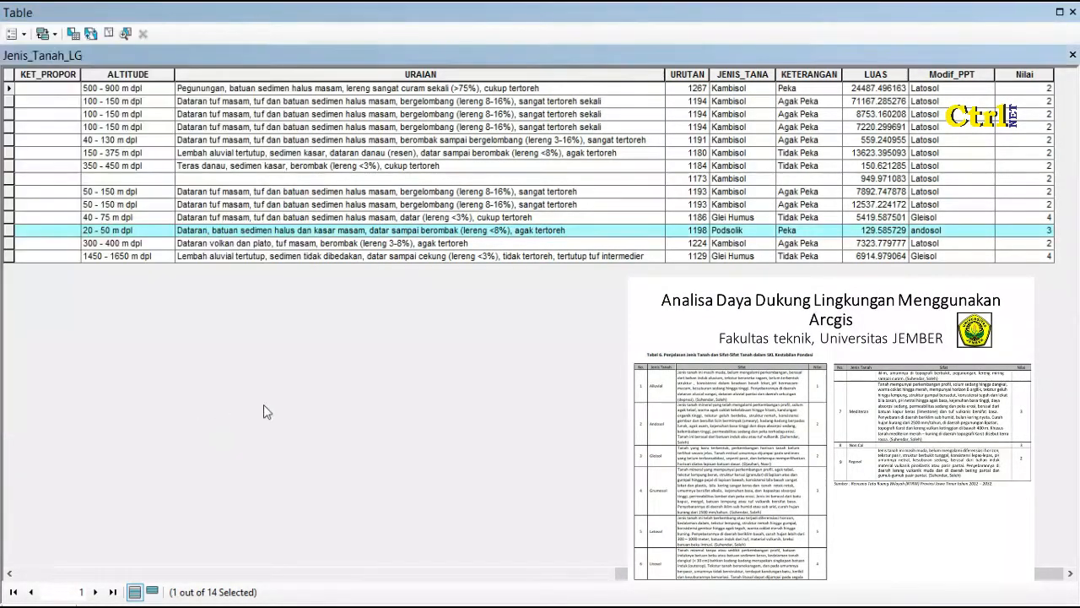
Step: Show only the selected records and set the andosol record's Nilai to "2" with the Field Calculator
click(153, 592)
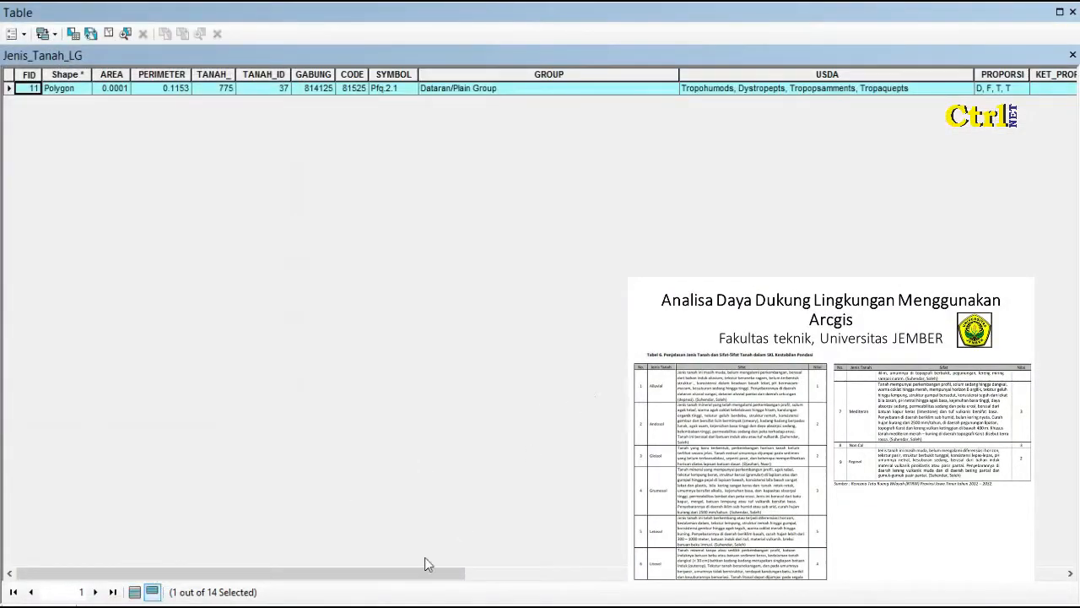
drag(400, 582, 1025, 559)
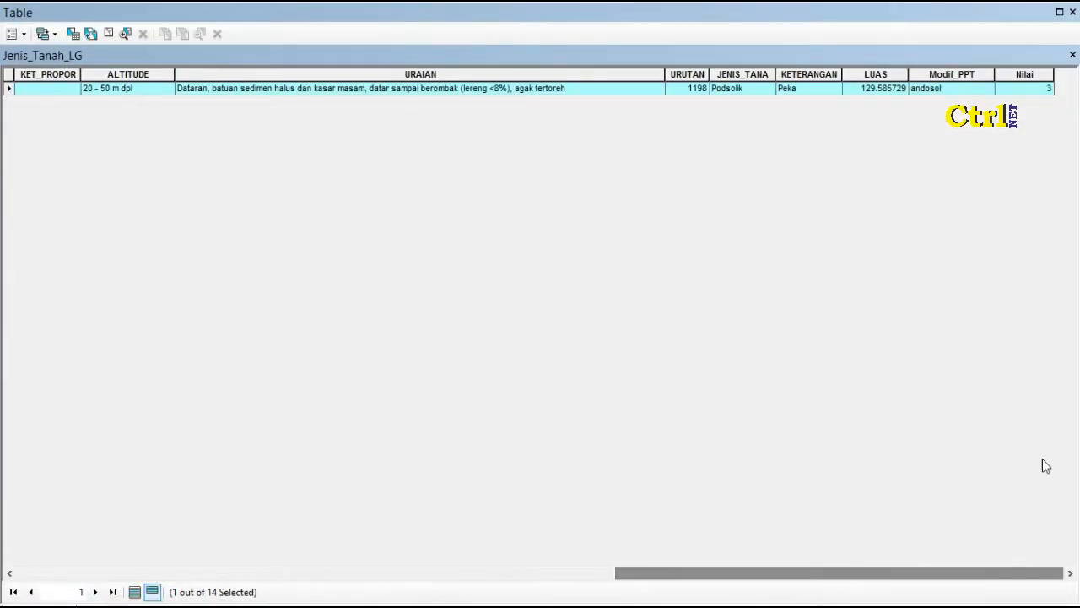
click(1025, 75)
right_click(1044, 81)
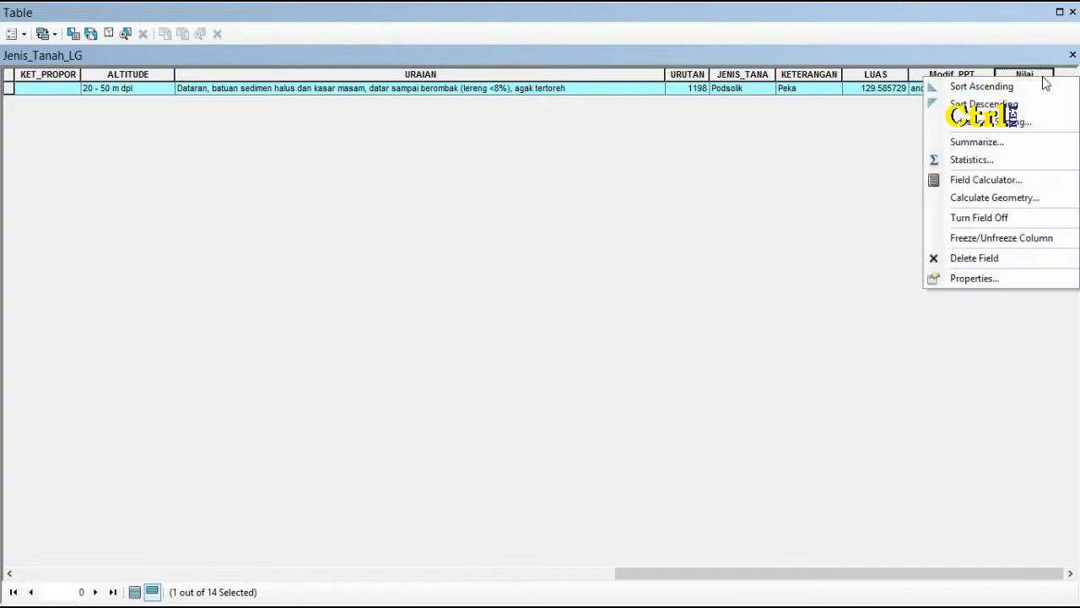
click(992, 180)
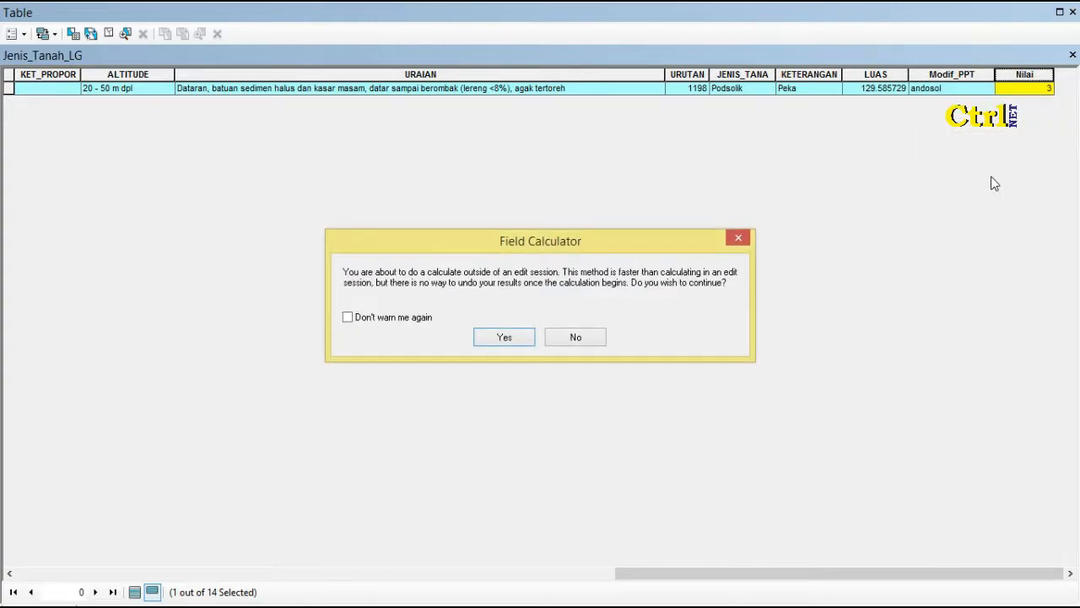
click(505, 338)
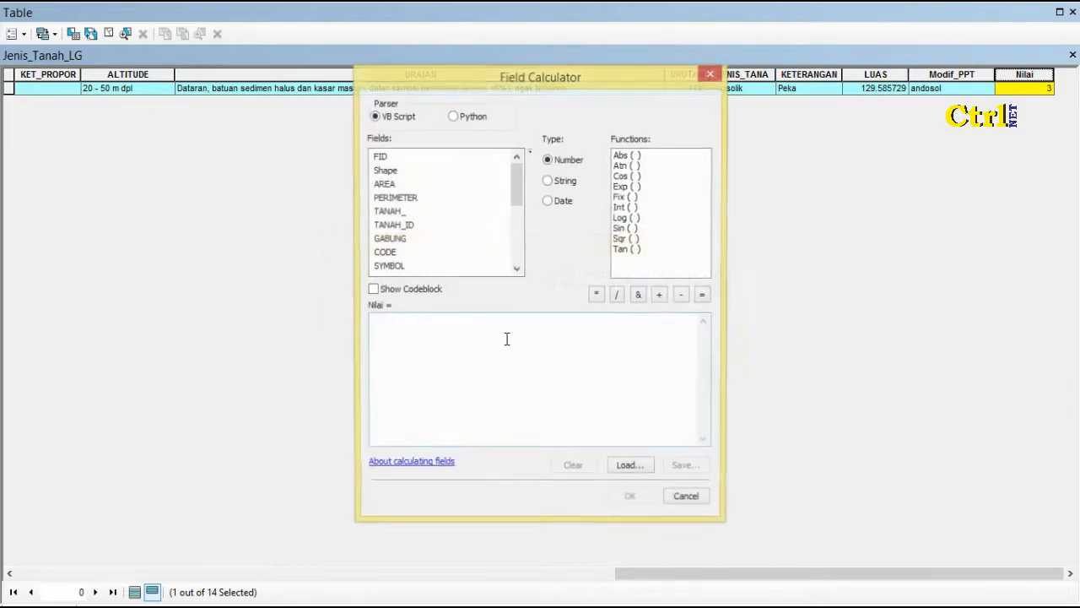
text(=)
key(BackSpace)
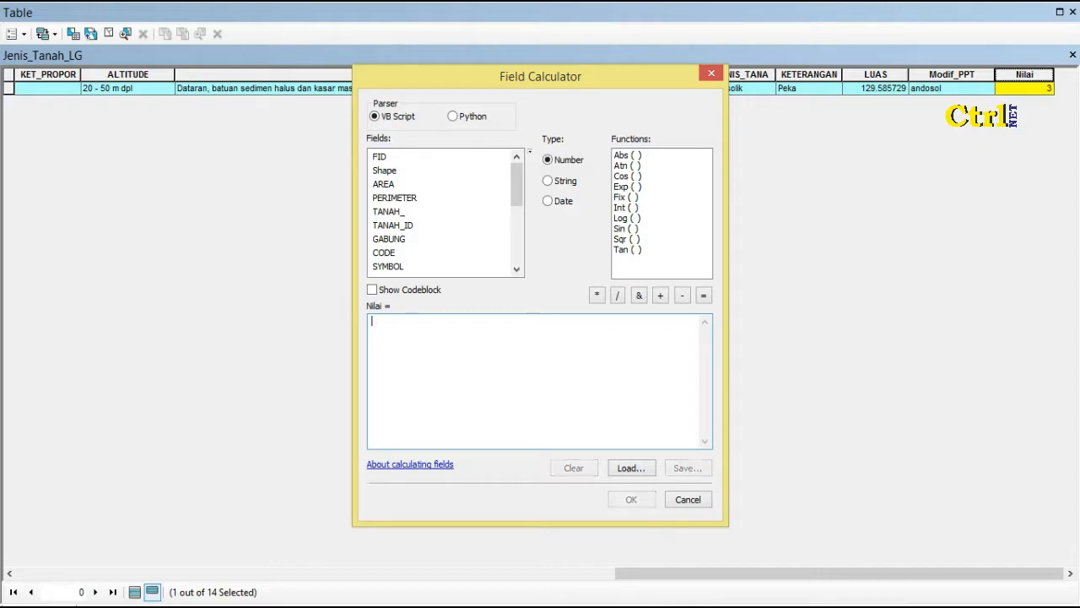
text("2)
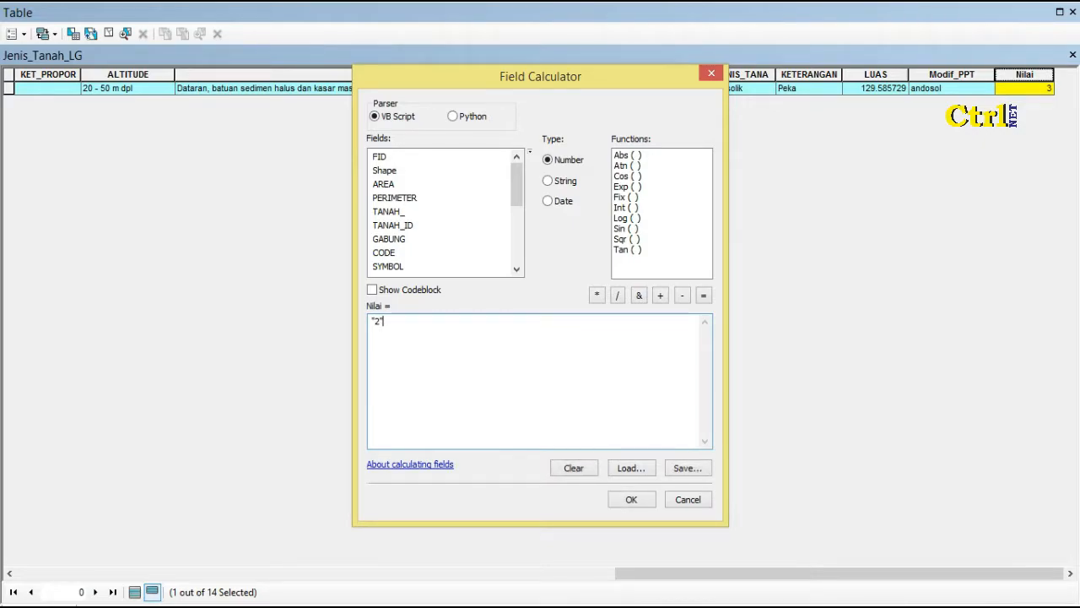
text(")
click(627, 499)
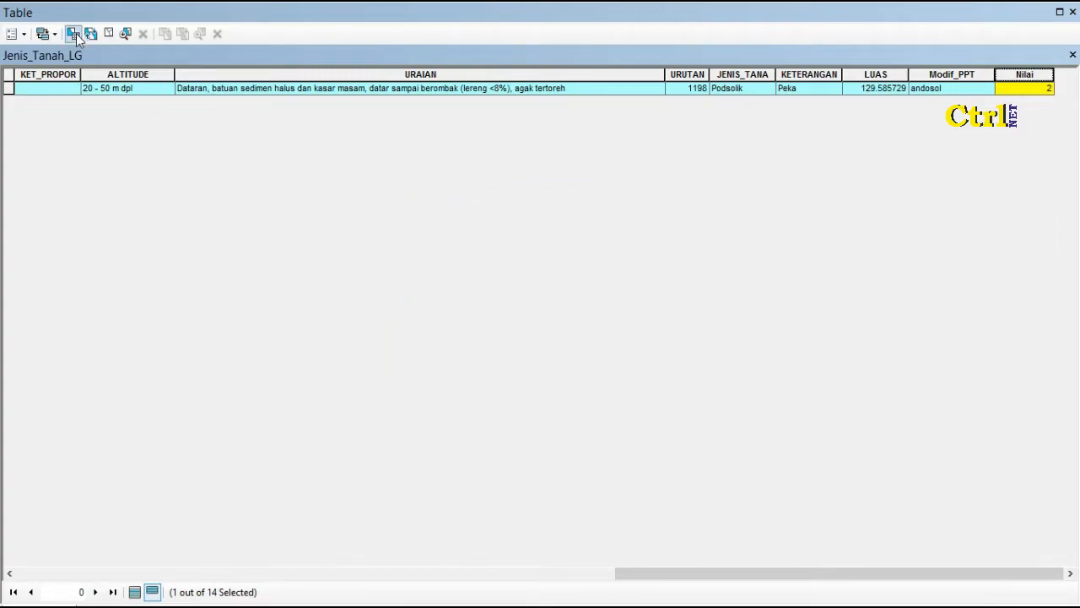
Step: Replace the attribute query with "Modif_PPT" = 'Gleisol' and apply it as a new selection
click(72, 34)
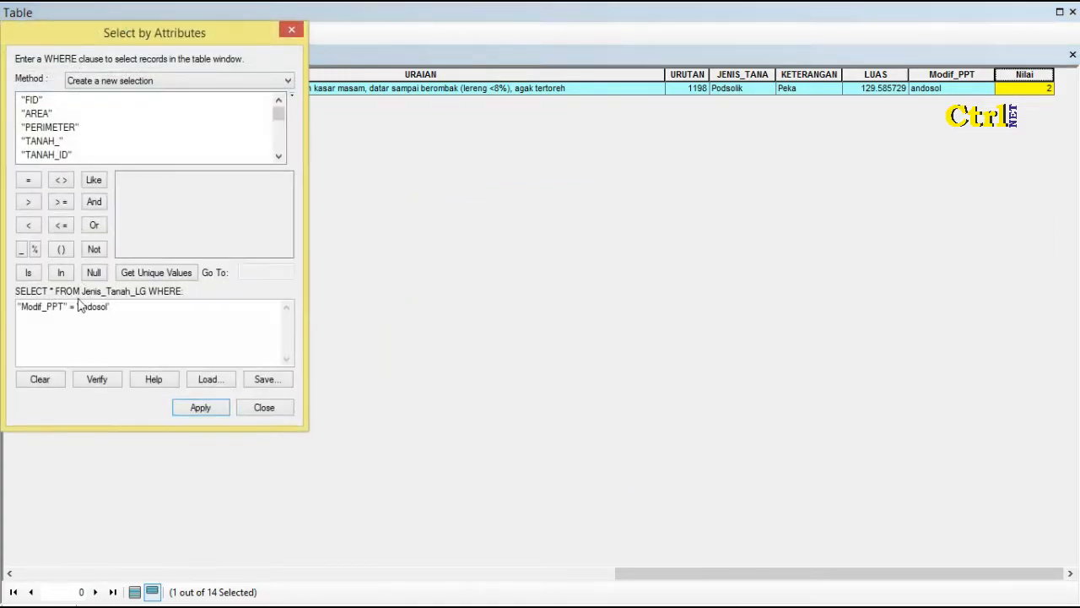
click(40, 382)
scroll(275, 160, down, 3)
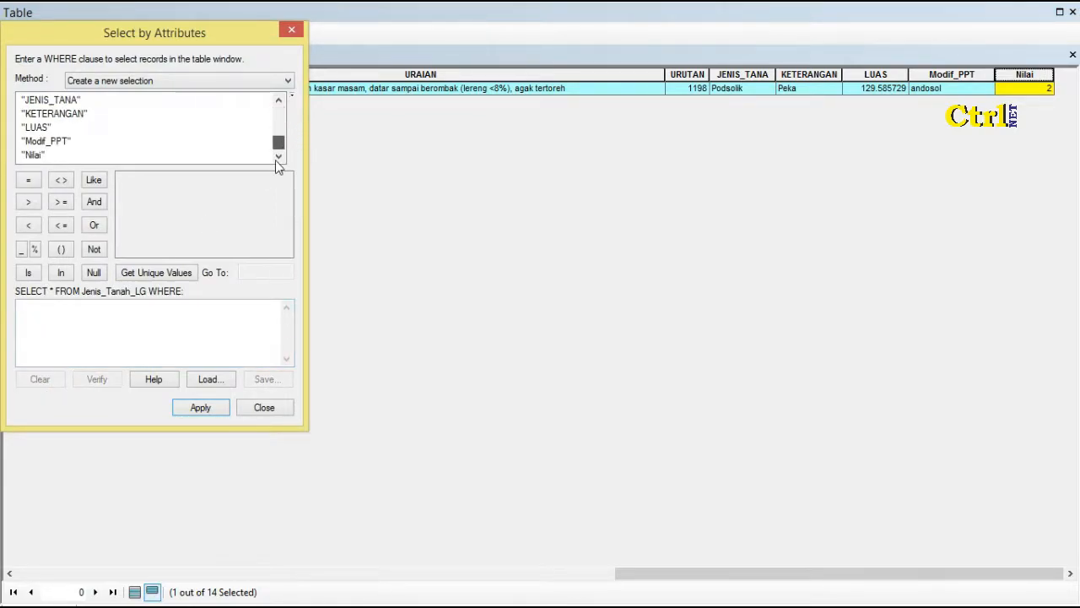
double_click(38, 141)
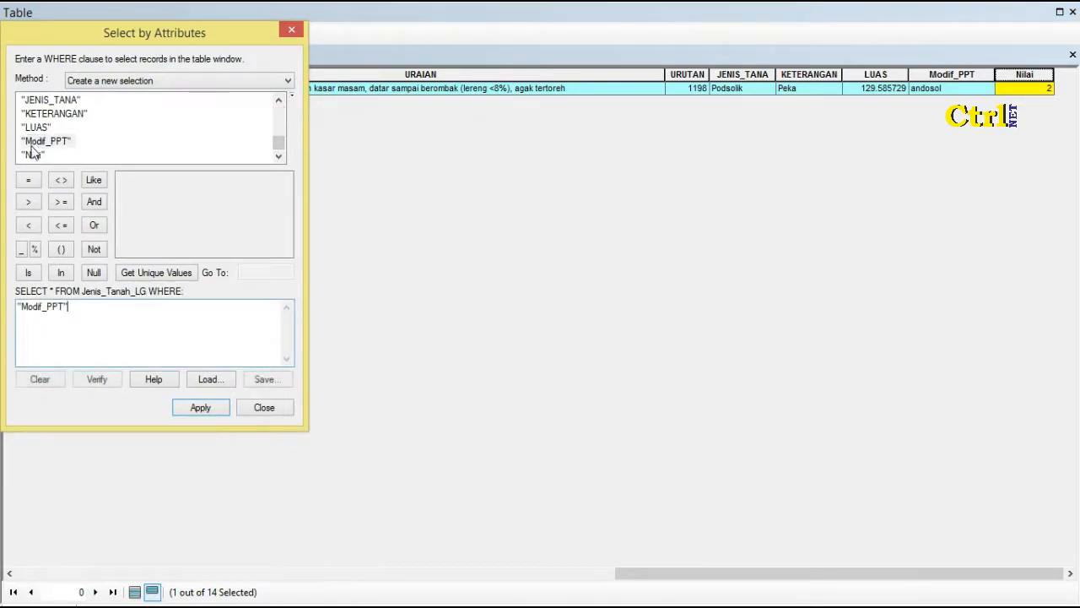
click(30, 183)
click(160, 273)
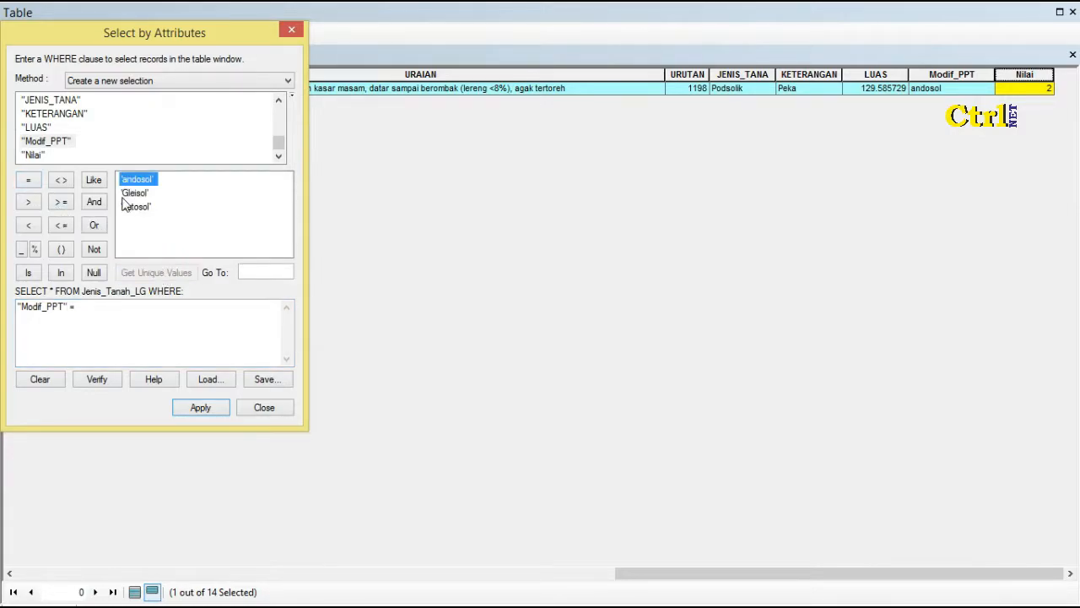
double_click(133, 193)
click(213, 408)
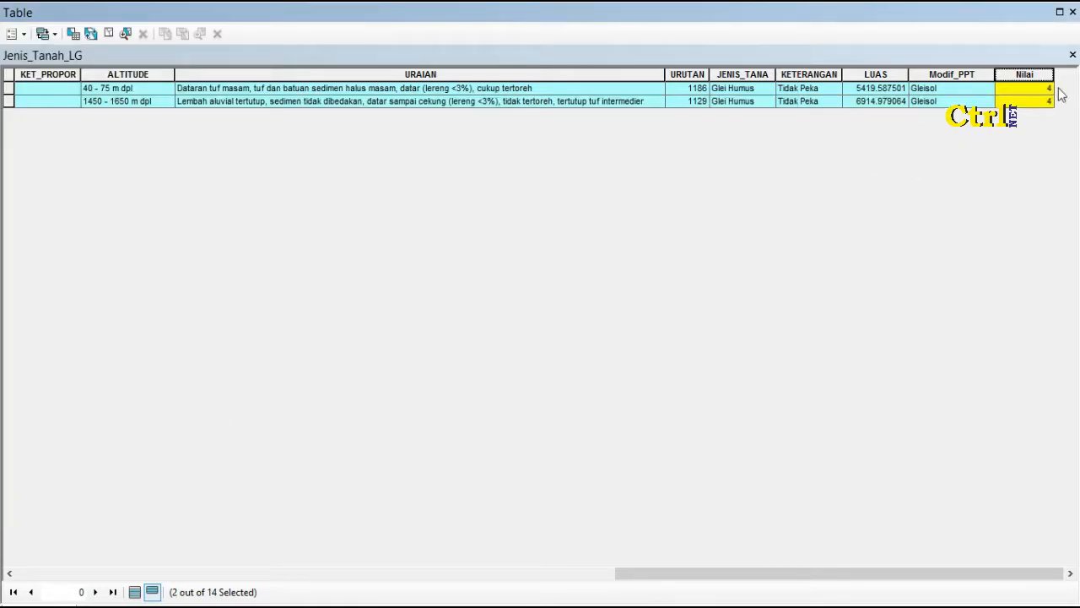
Step: Set the Nilai of the selected Gleisol records to "2" with the Field Calculator
right_click(1029, 76)
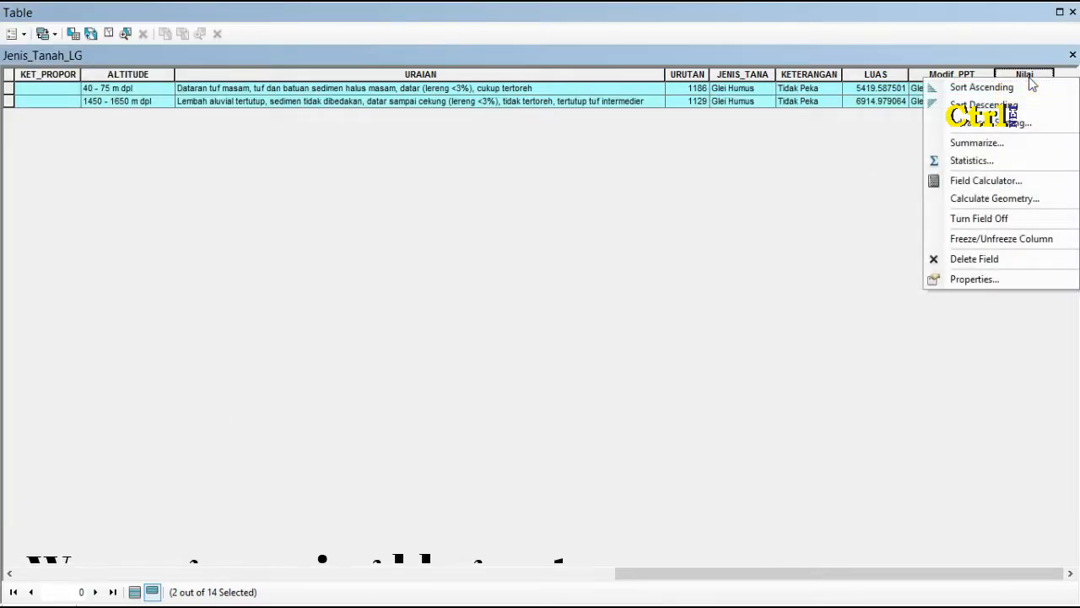
click(1001, 180)
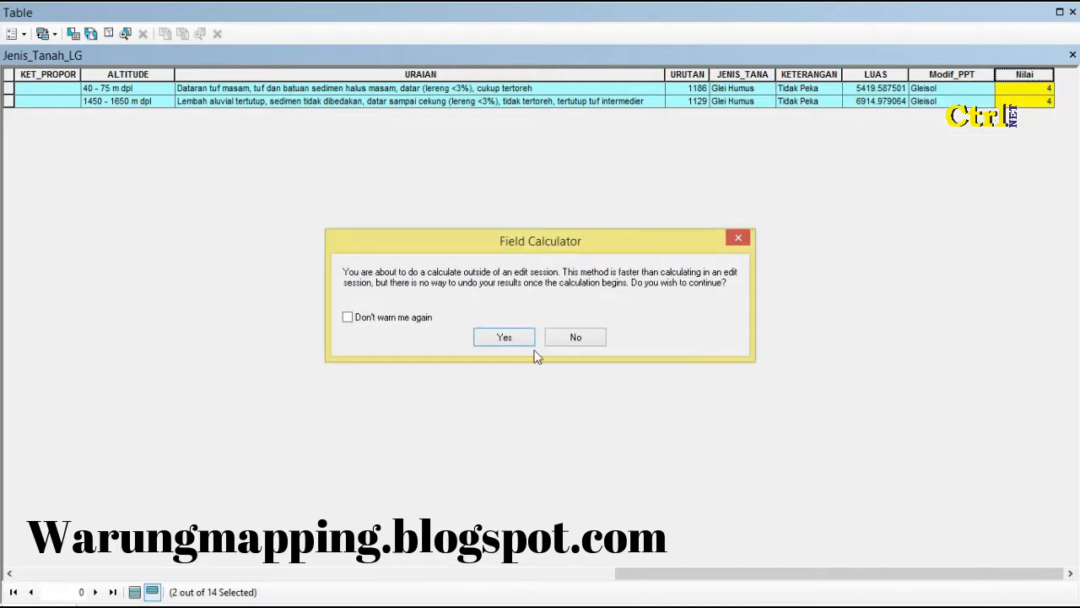
click(505, 337)
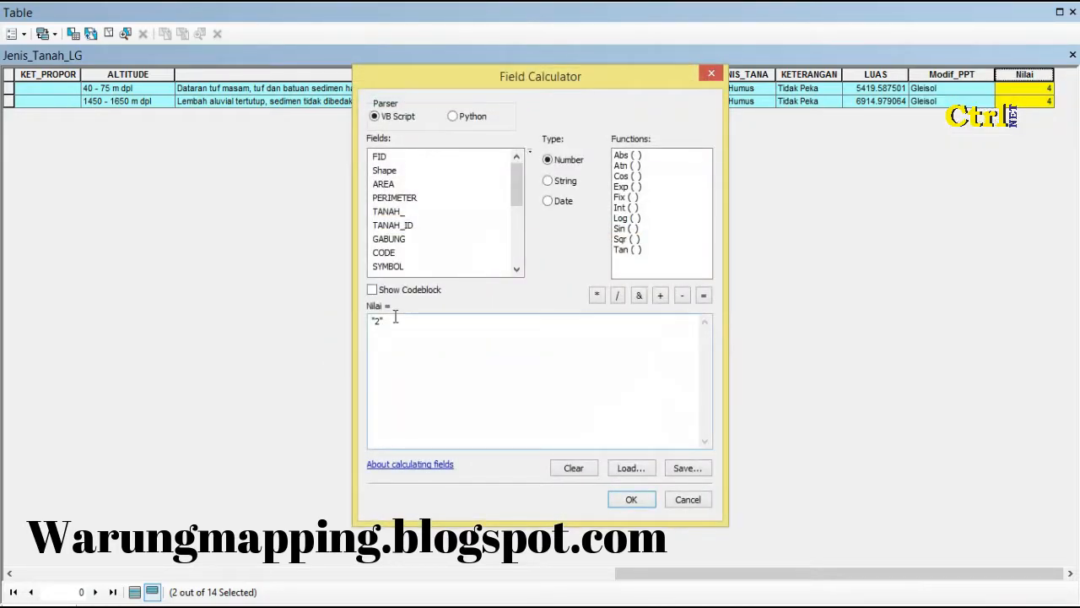
click(630, 499)
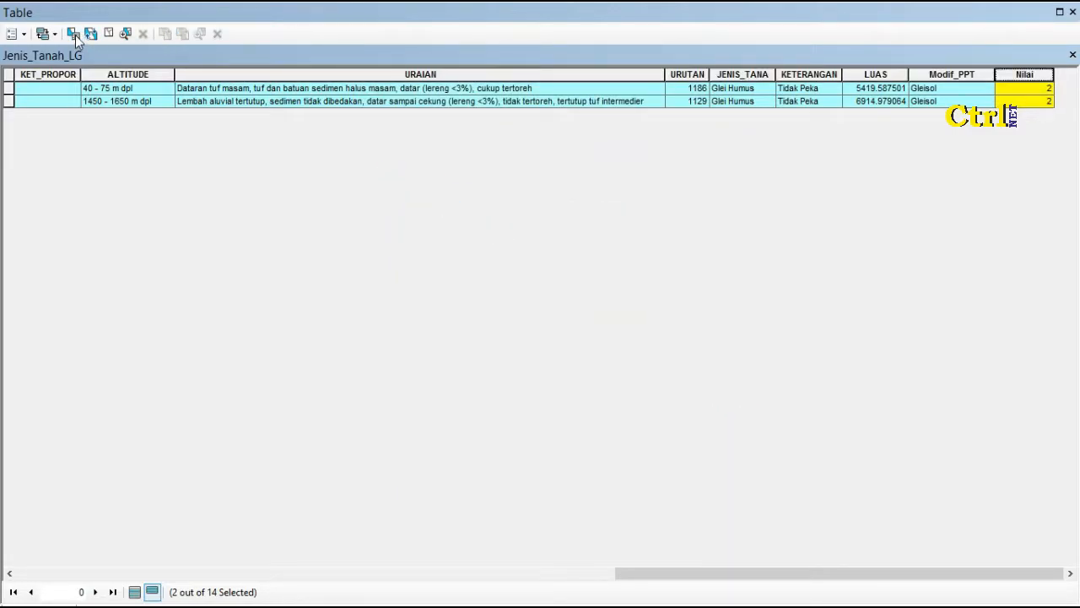
Step: Replace the attribute query with "Modif_PPT" = 'Latosol' and apply it as a new selection
click(75, 34)
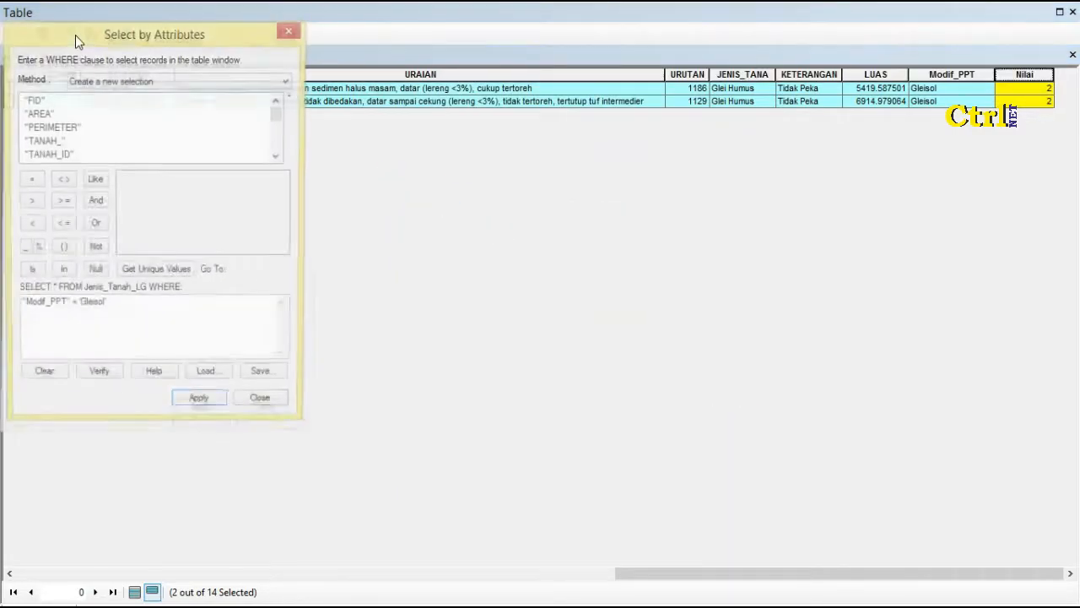
click(53, 379)
drag(279, 118, 266, 167)
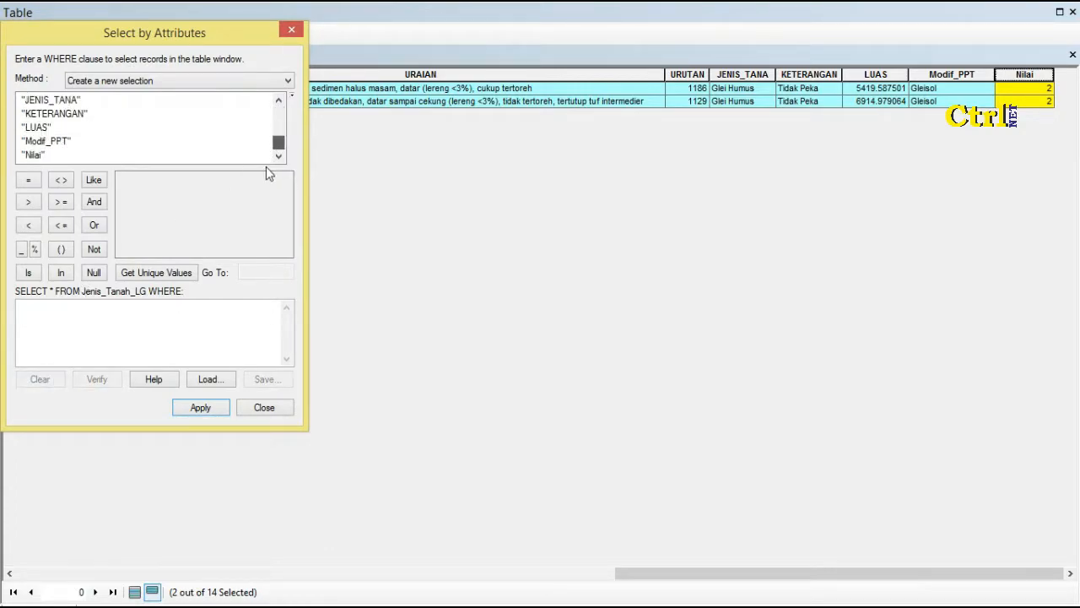
double_click(49, 143)
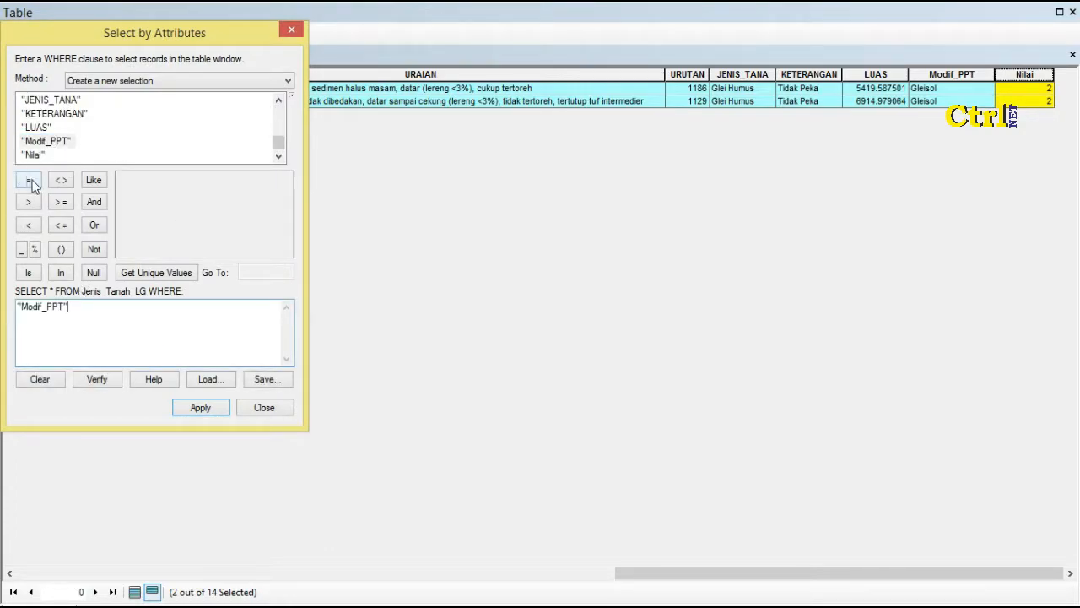
click(29, 182)
click(184, 275)
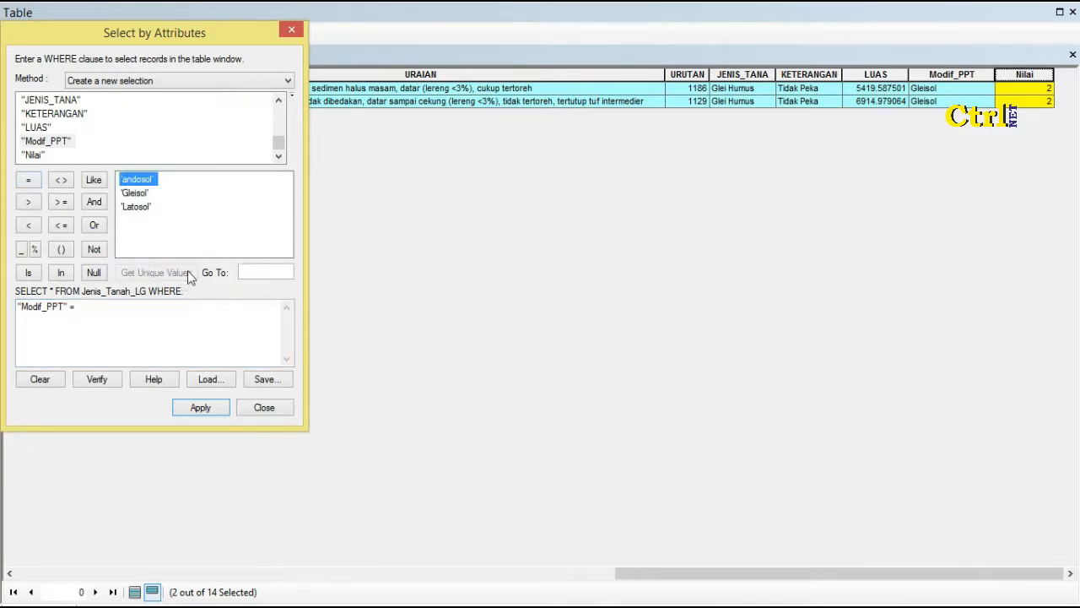
double_click(132, 210)
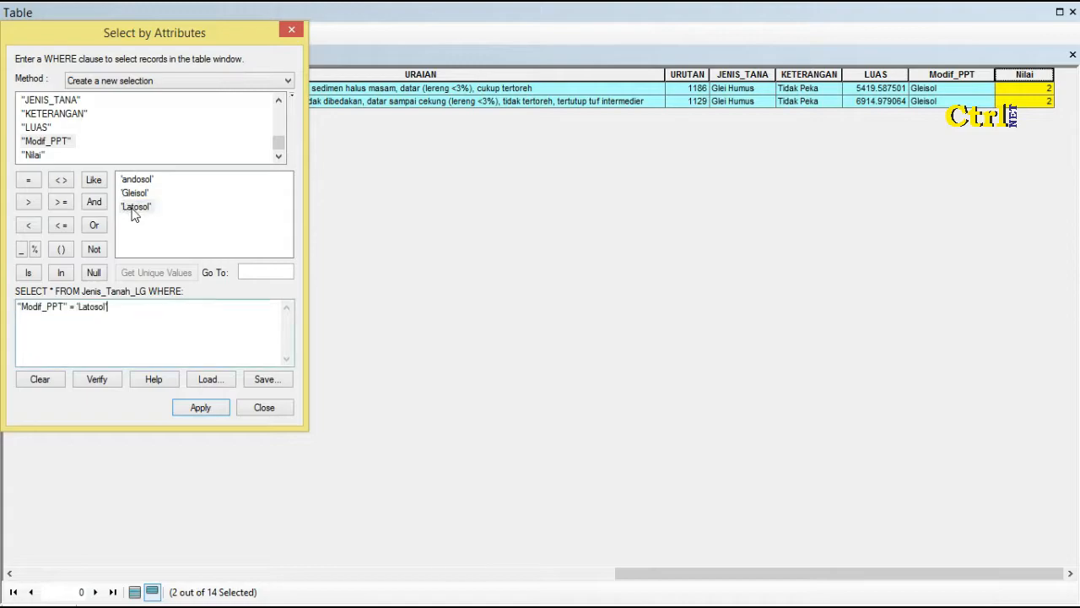
click(196, 408)
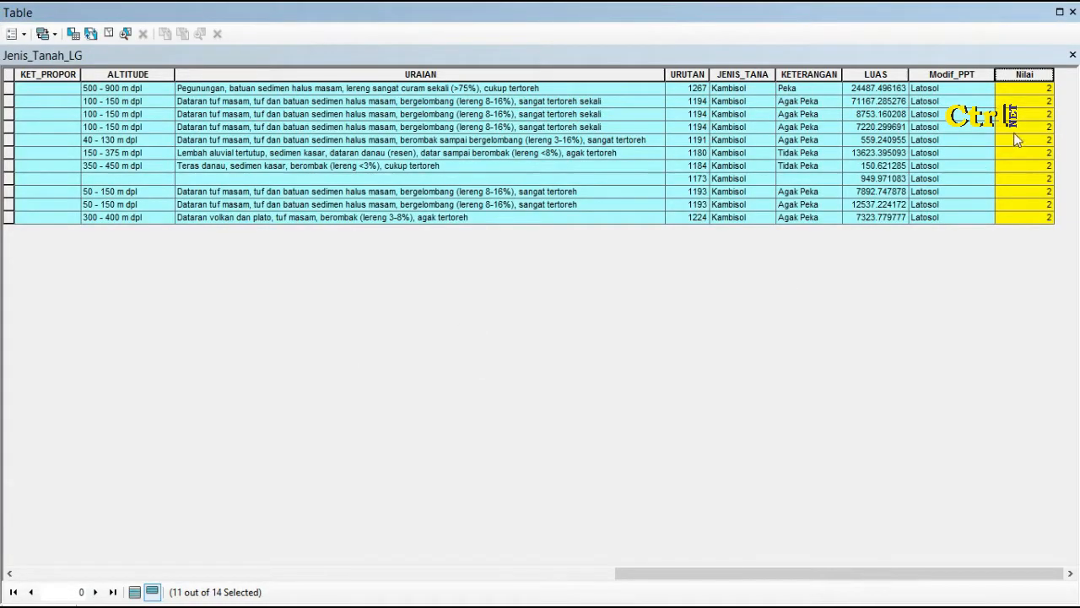
right_click(1013, 80)
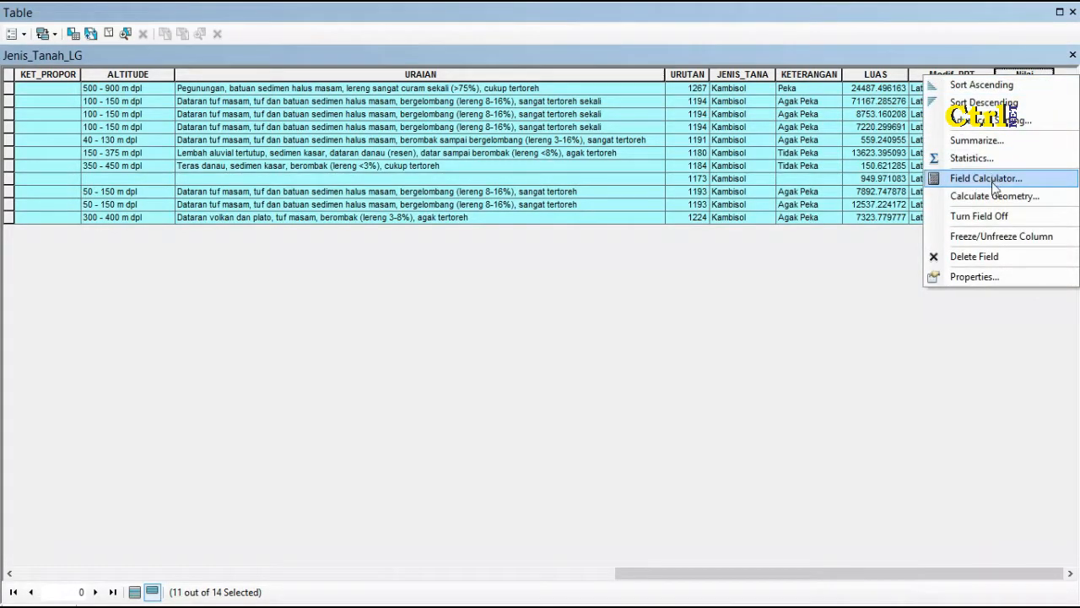
click(988, 259)
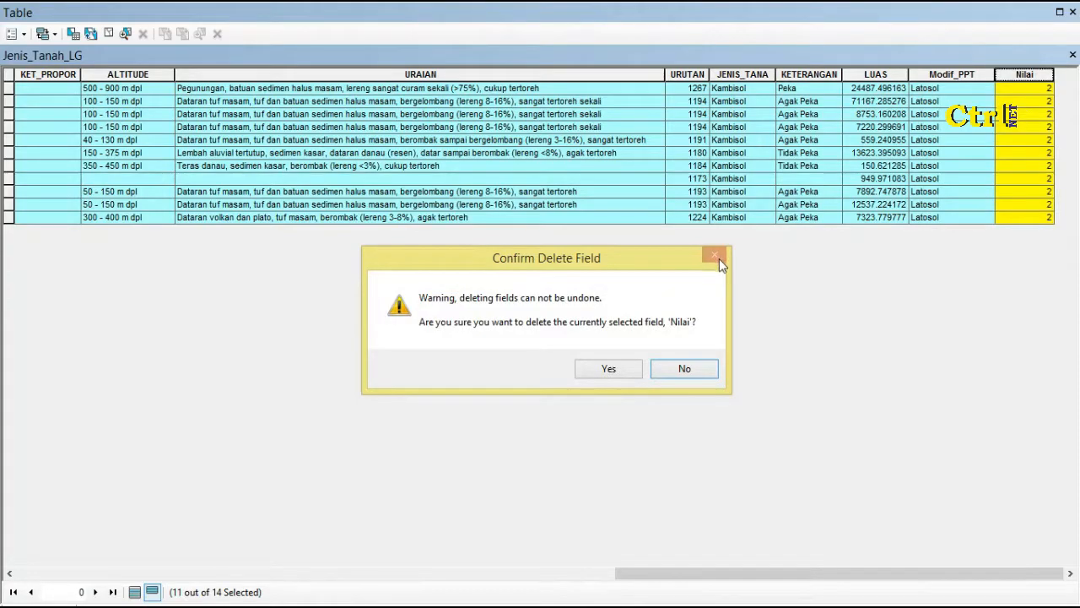
click(686, 369)
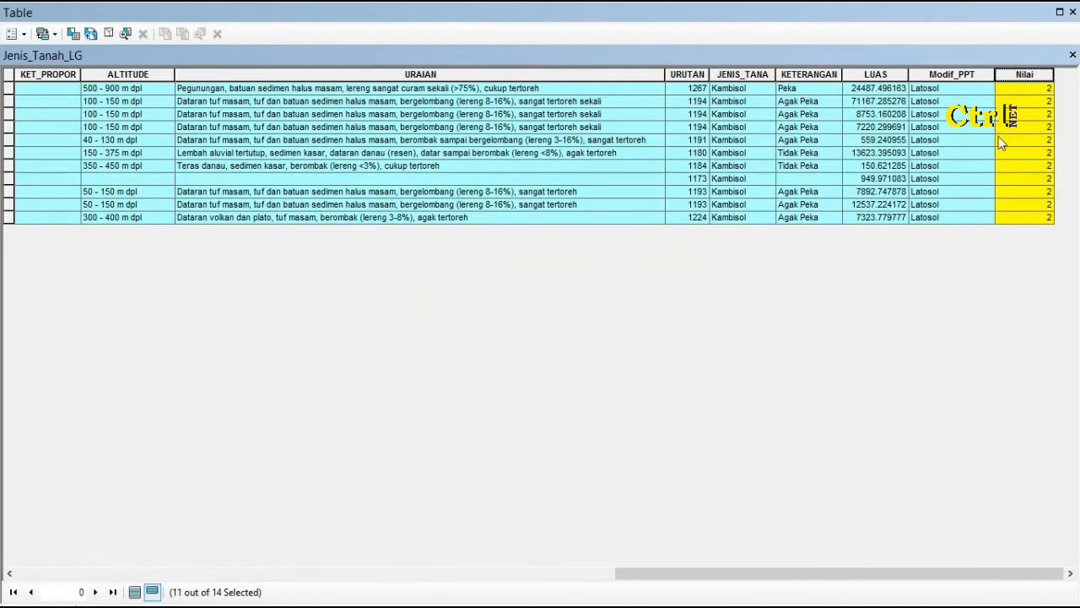
Step: Set the Nilai of the selected Latosol records to "5" with the Field Calculator
right_click(1030, 80)
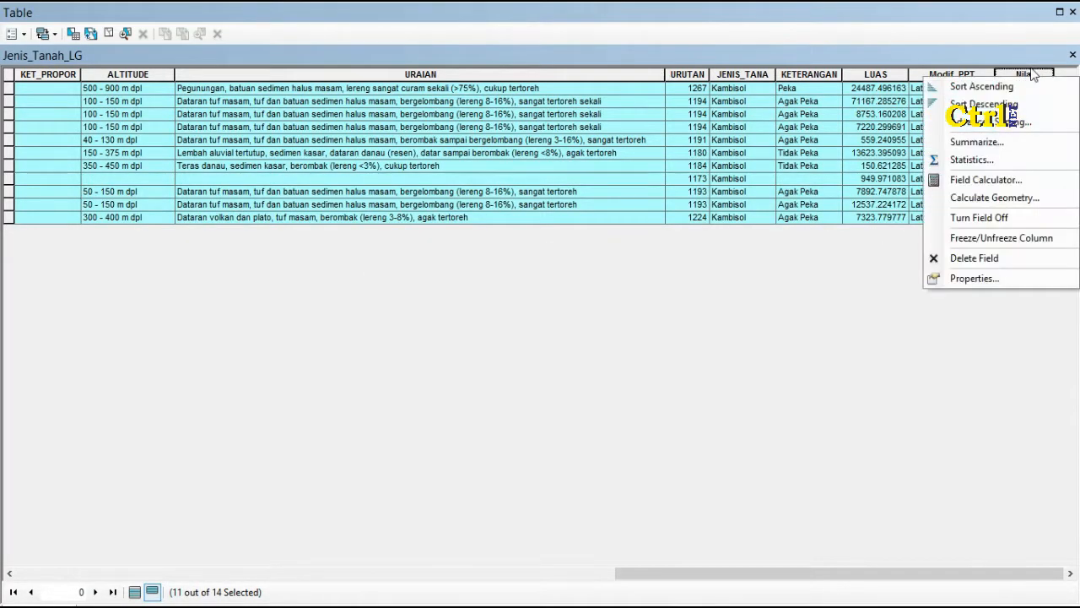
click(998, 180)
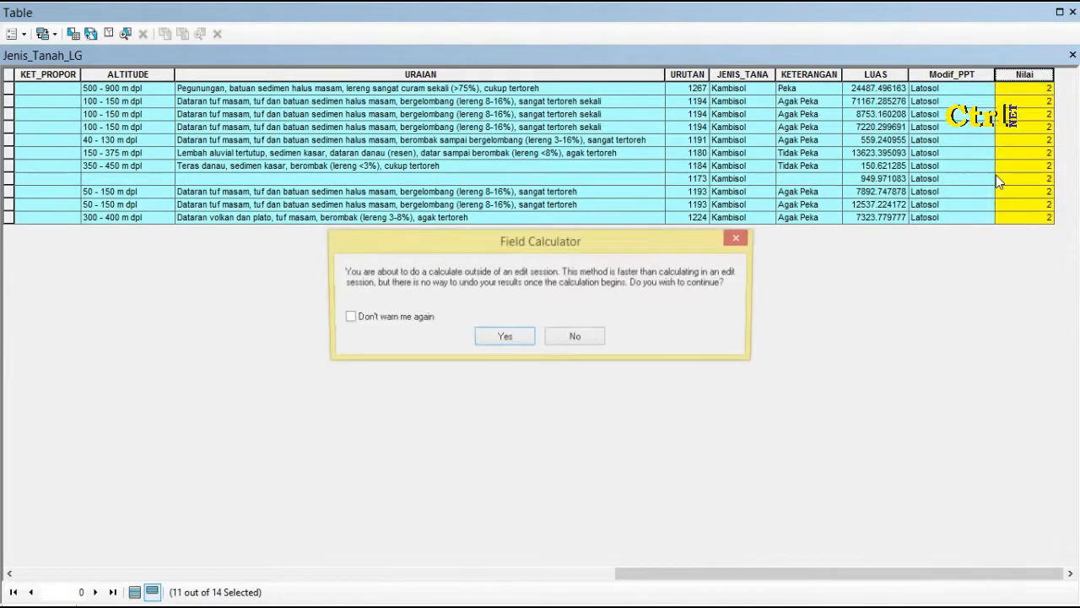
click(492, 335)
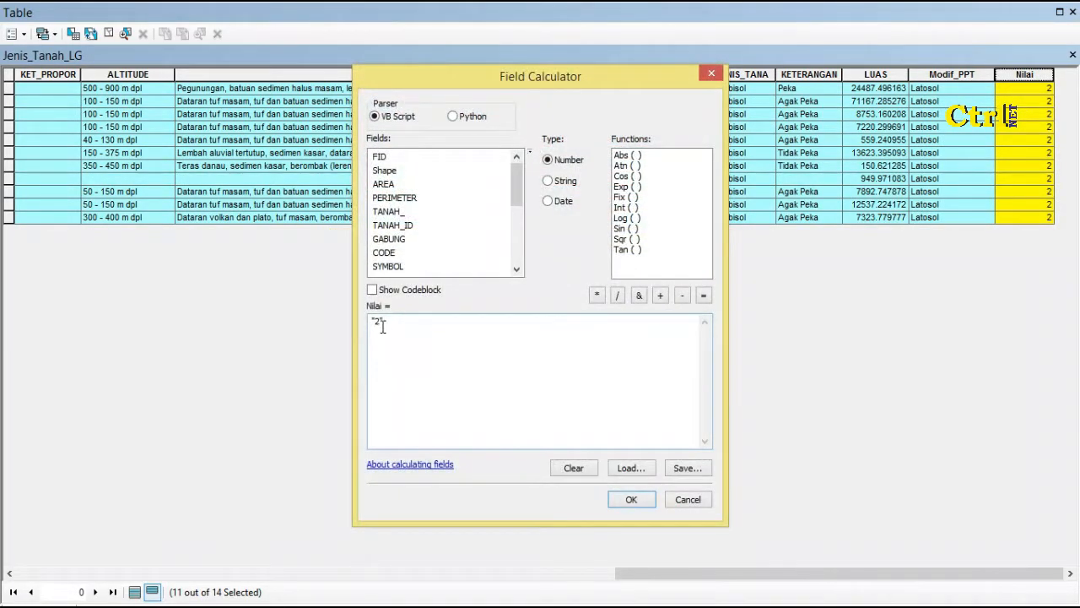
text(6)
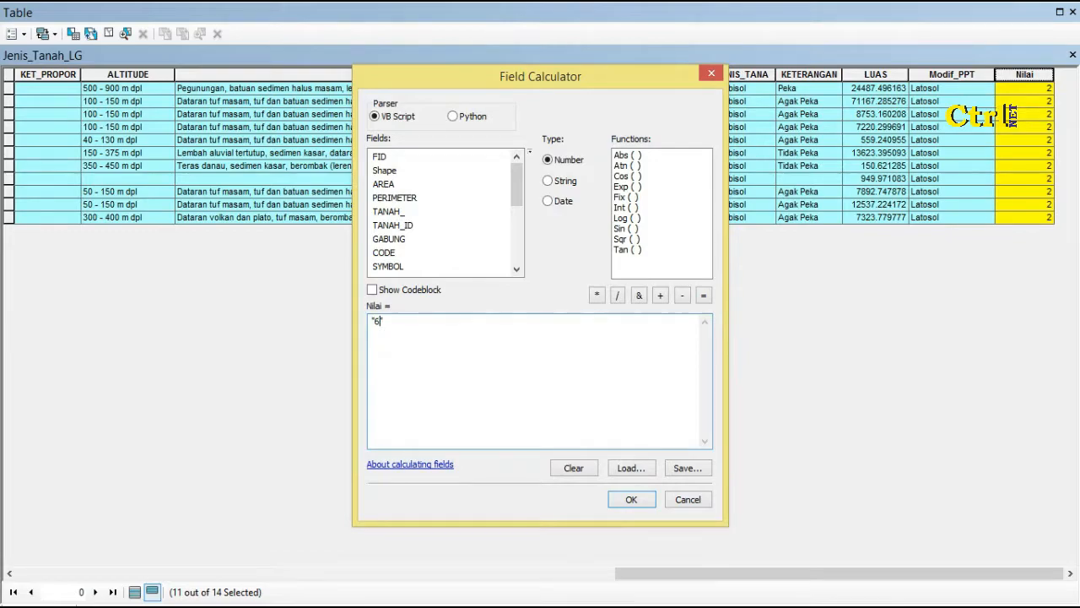
text(5)
click(632, 499)
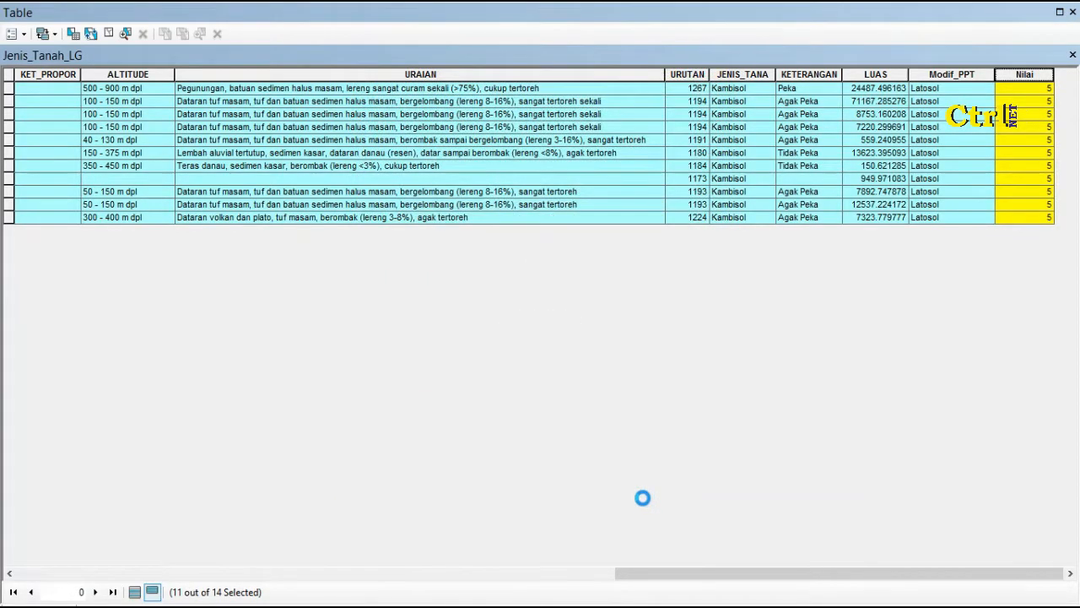
Step: Show all Jenis_Tanah_LG records again, then clear the selection and close the attribute table
click(135, 592)
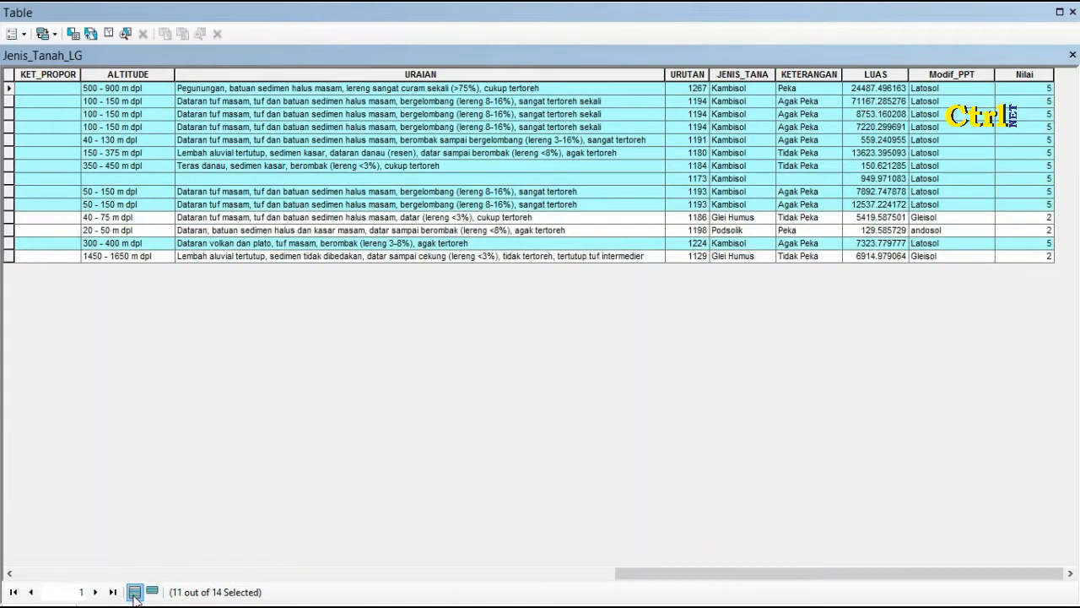
click(9, 75)
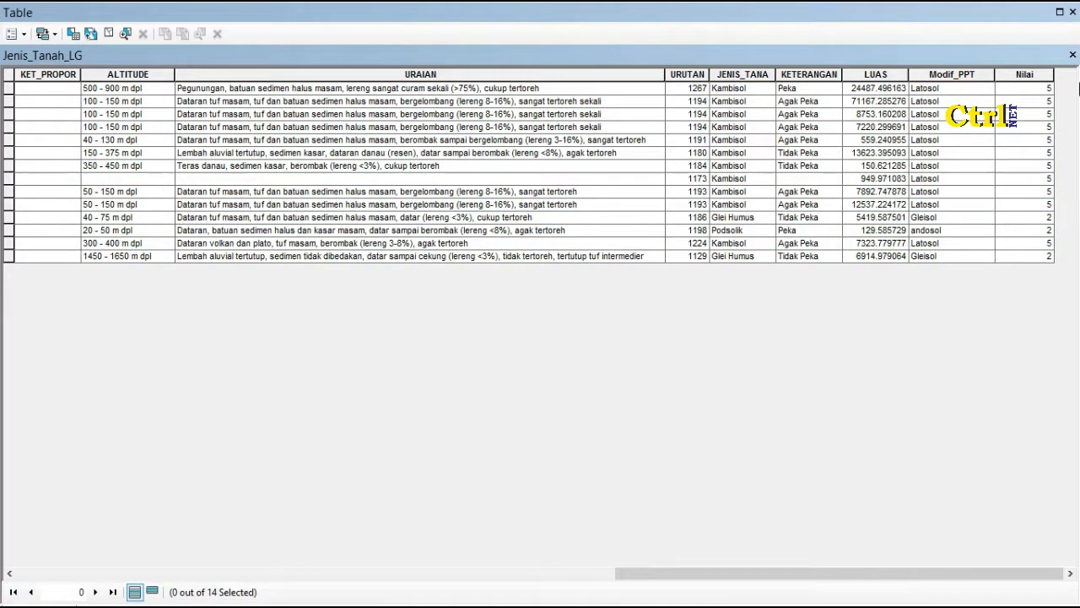
click(1073, 54)
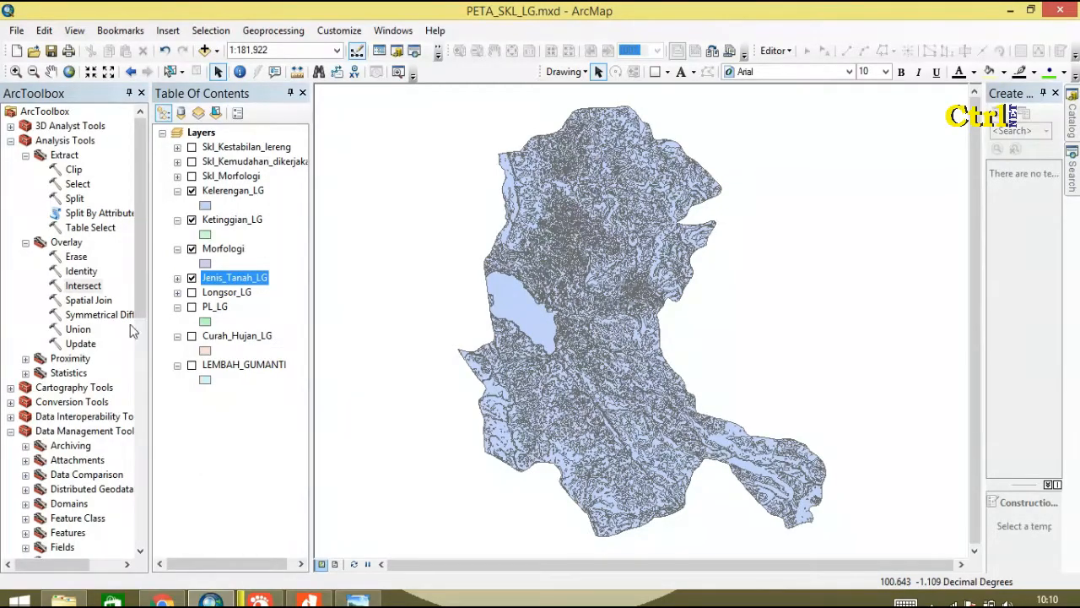
Step: Start the Intersect tool with Kelerengan_LG, Ketinggian_LG, Morfologi and Jenis_Tanah_LG as the input features
click(93, 289)
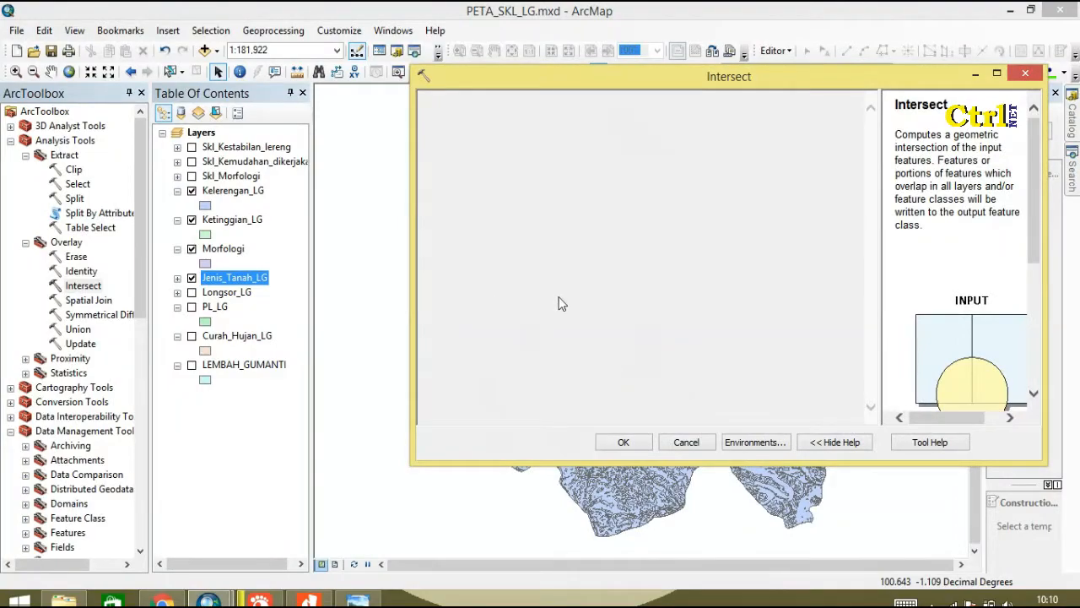
ctrl+click(229, 252)
ctrl+click(244, 222)
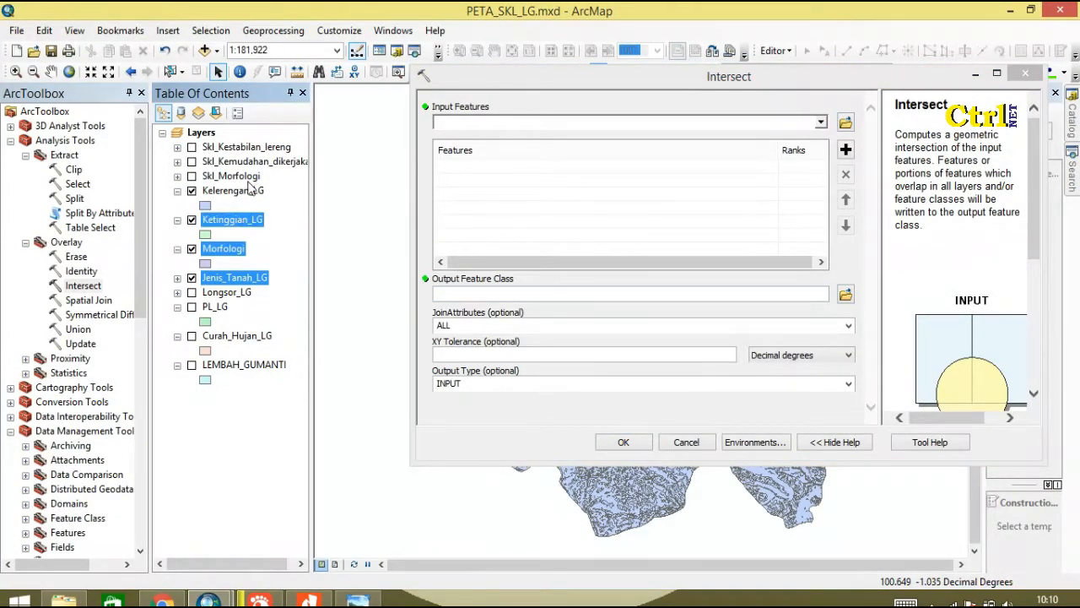
ctrl+click(250, 196)
drag(253, 192, 483, 188)
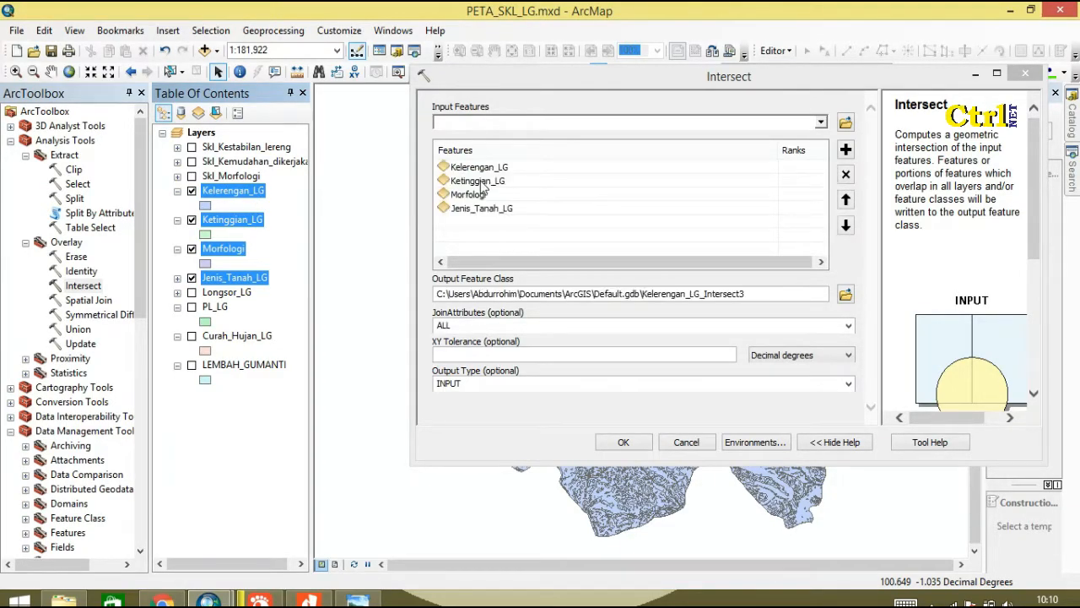
Step: Set the Intersect output feature class to SKL Kestabilan Pondasi directly in the PETA SKL KAB SOLOK folder
click(846, 294)
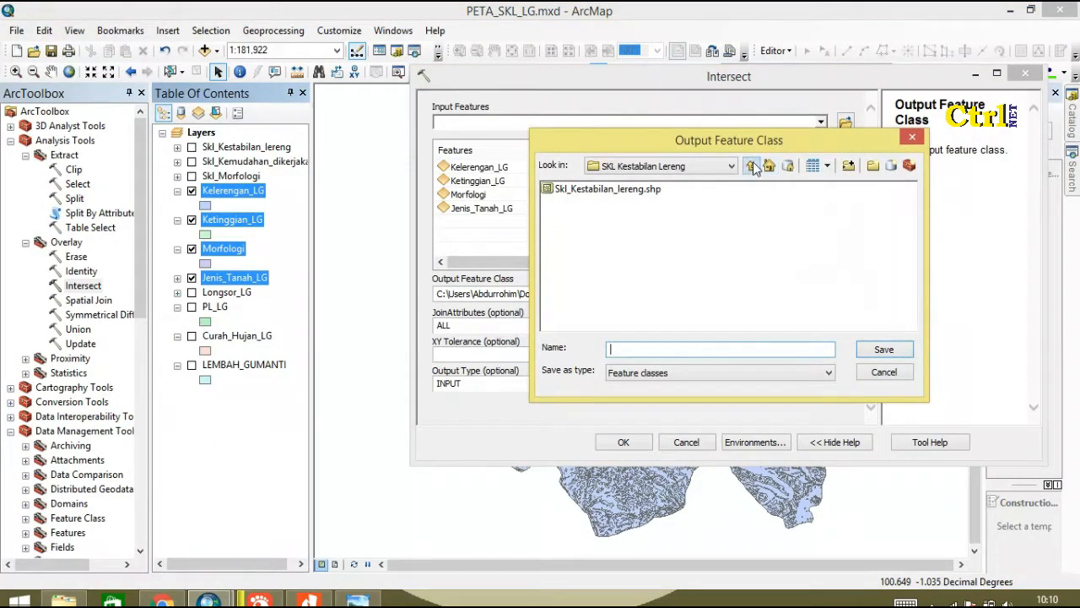
click(751, 167)
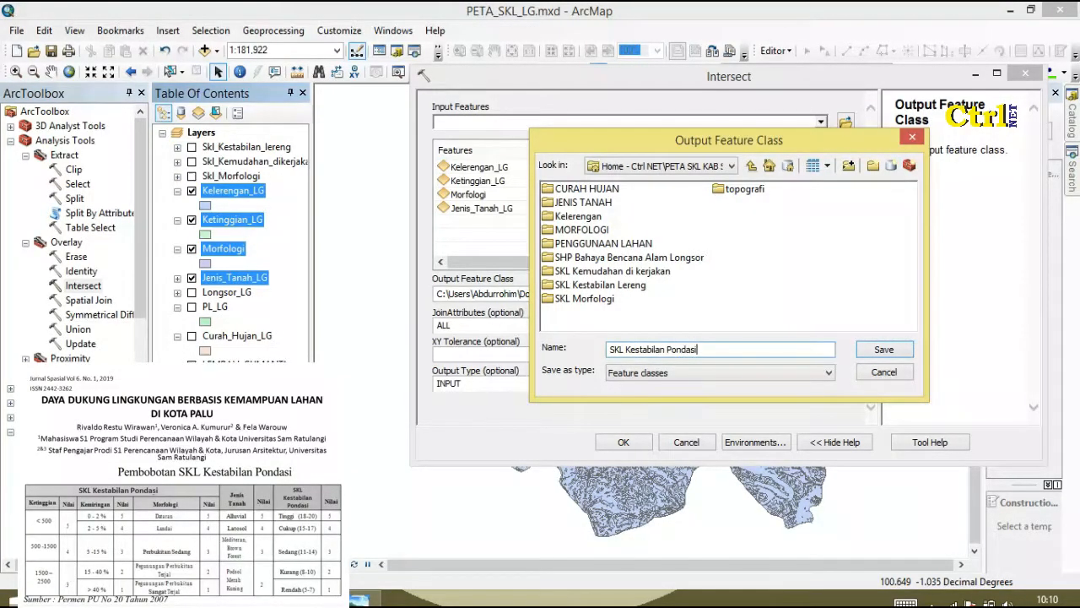
click(896, 354)
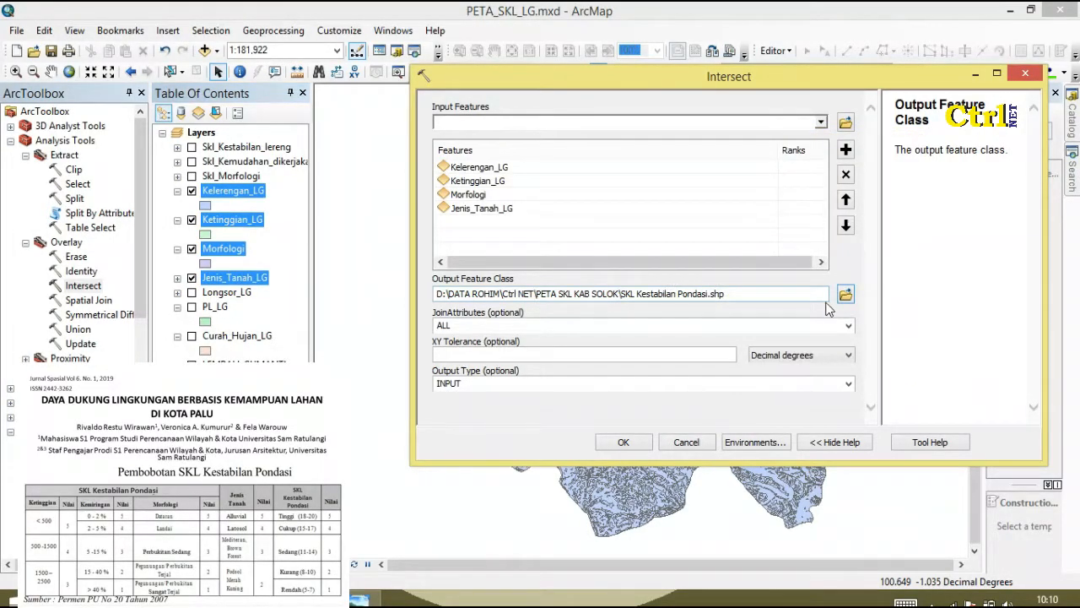
Step: Create a folder named SKL Kestabilan Pondasi inside PETA SKL KAB SOLOK for the Intersect output and open it
click(846, 296)
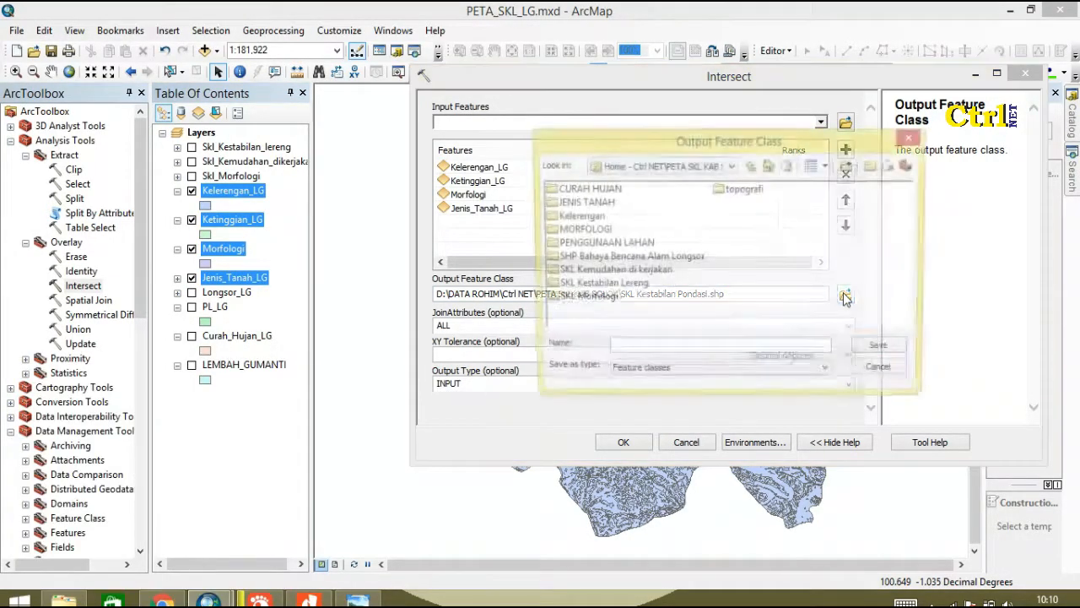
click(632, 288)
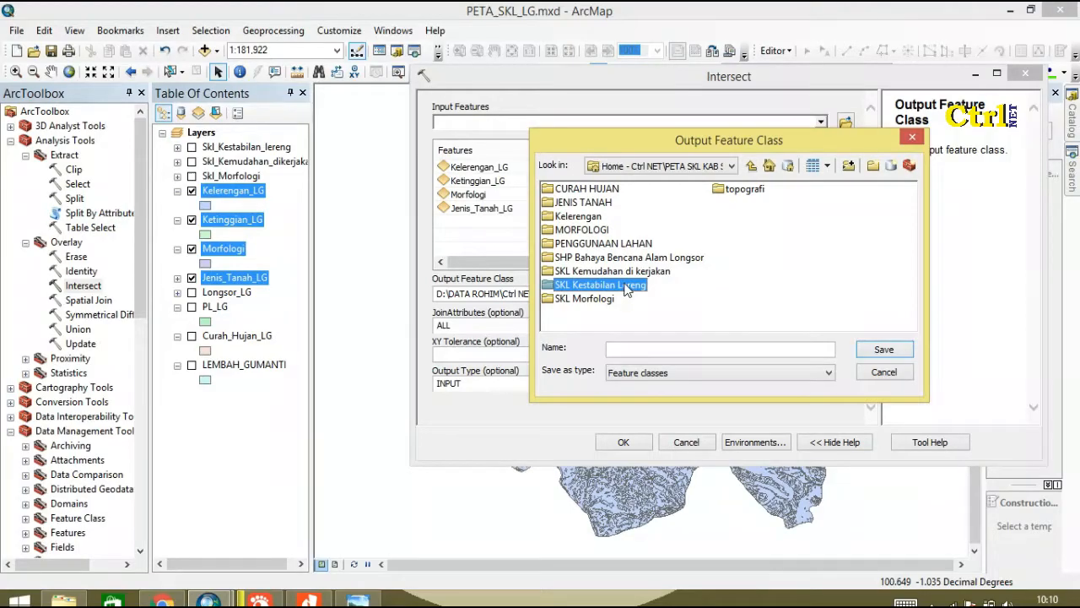
click(703, 297)
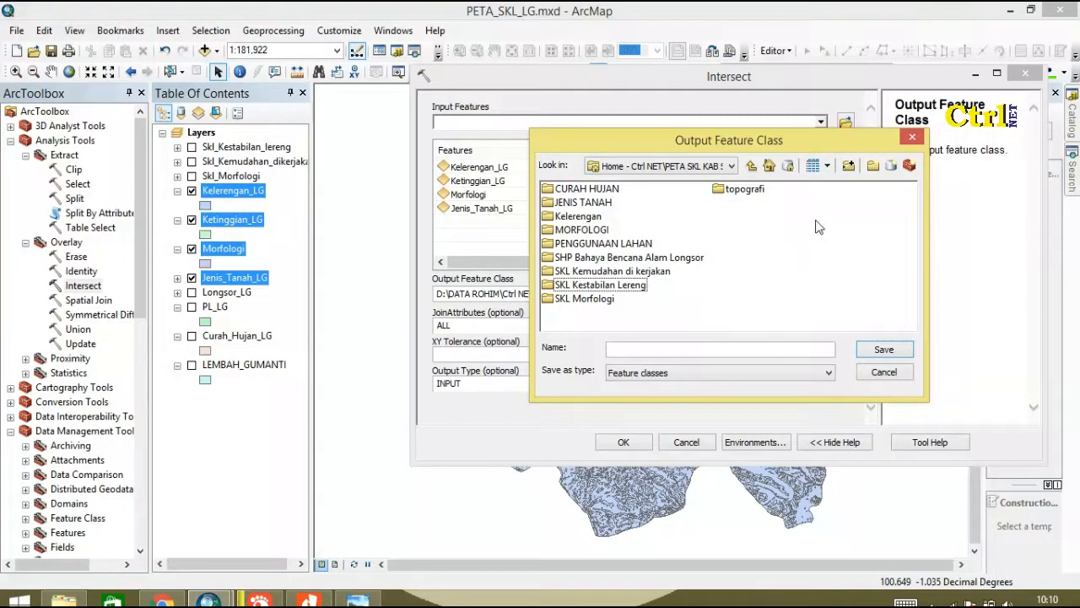
click(874, 166)
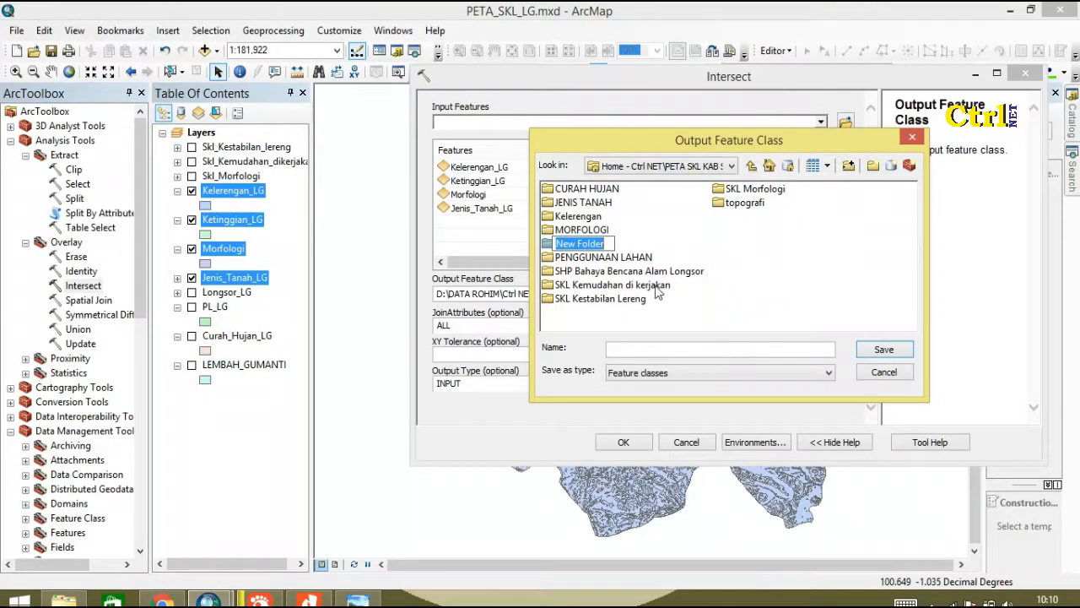
text(SKL)
key(BackSpace)
key(BackSpace)
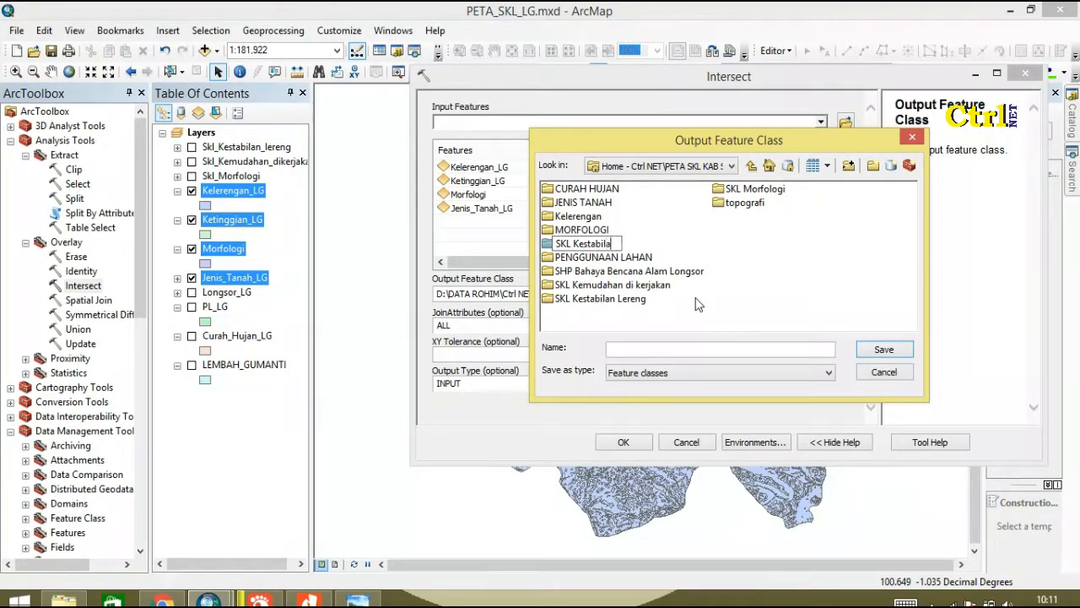
text(dasi)
key(Return)
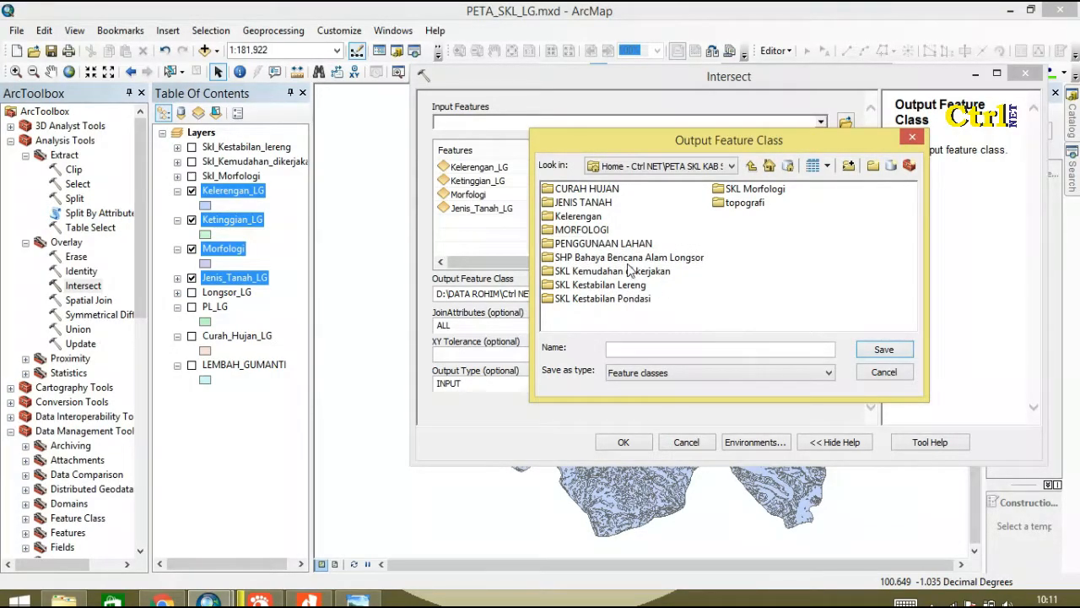
click(643, 304)
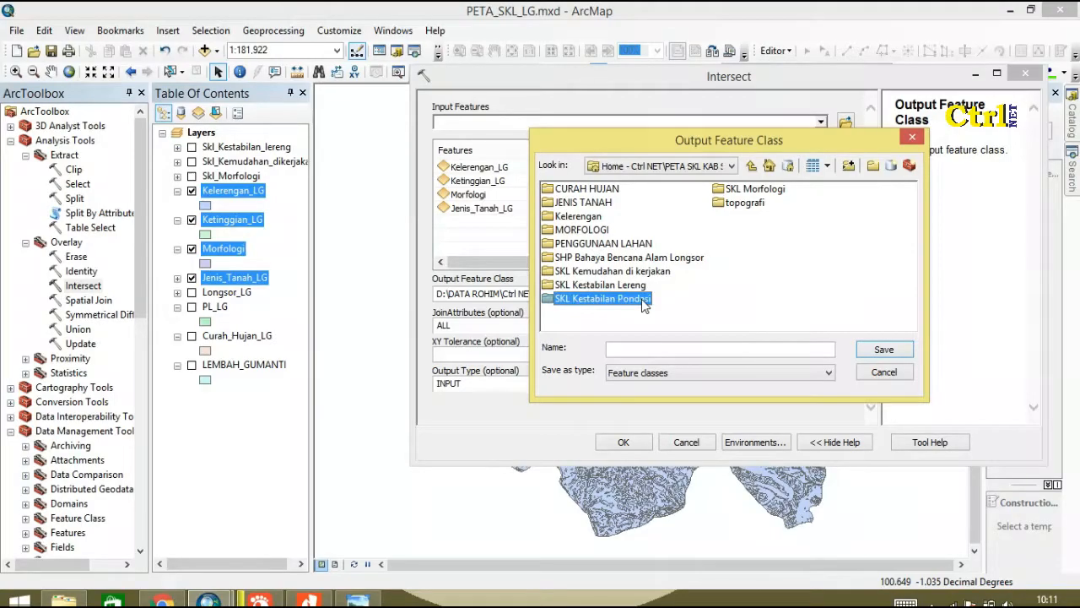
double_click(642, 300)
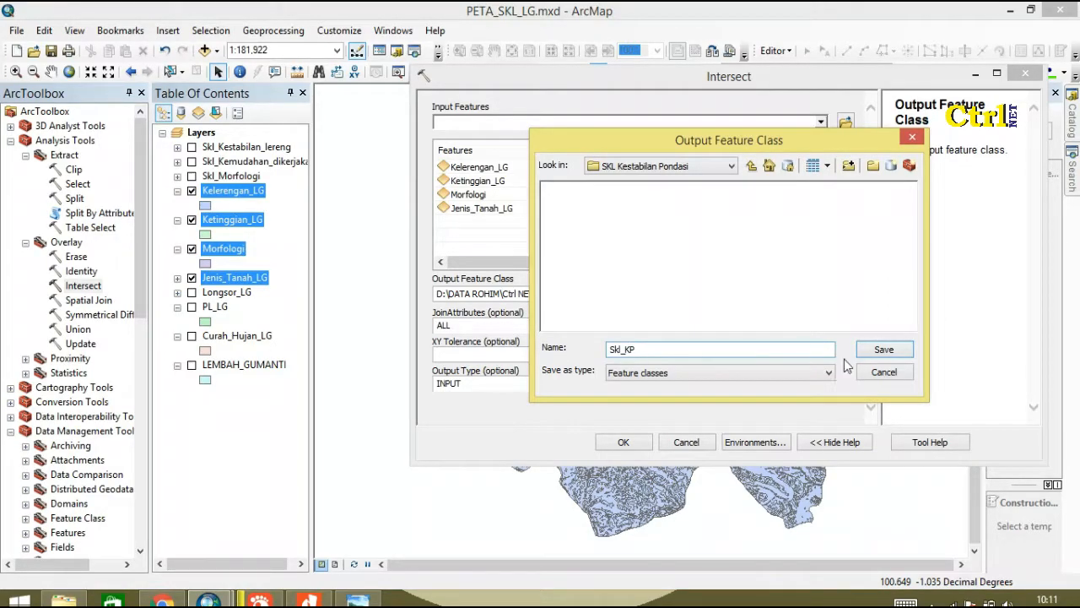
Step: Save the Intersect output as Skl_KP in the SKL Kestabilan Pondasi folder and run the tool
click(907, 354)
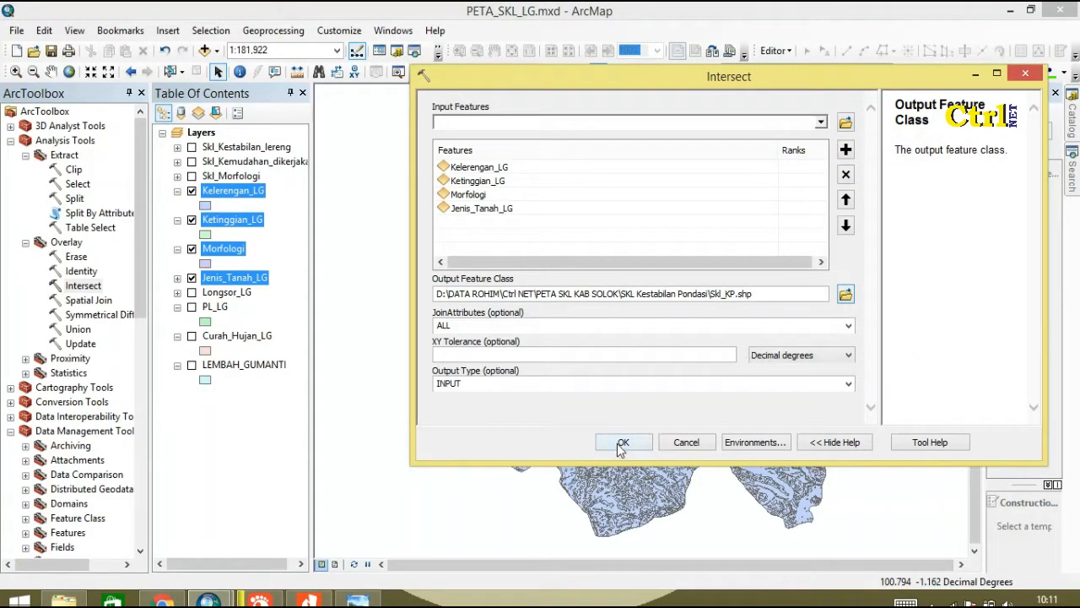
click(623, 443)
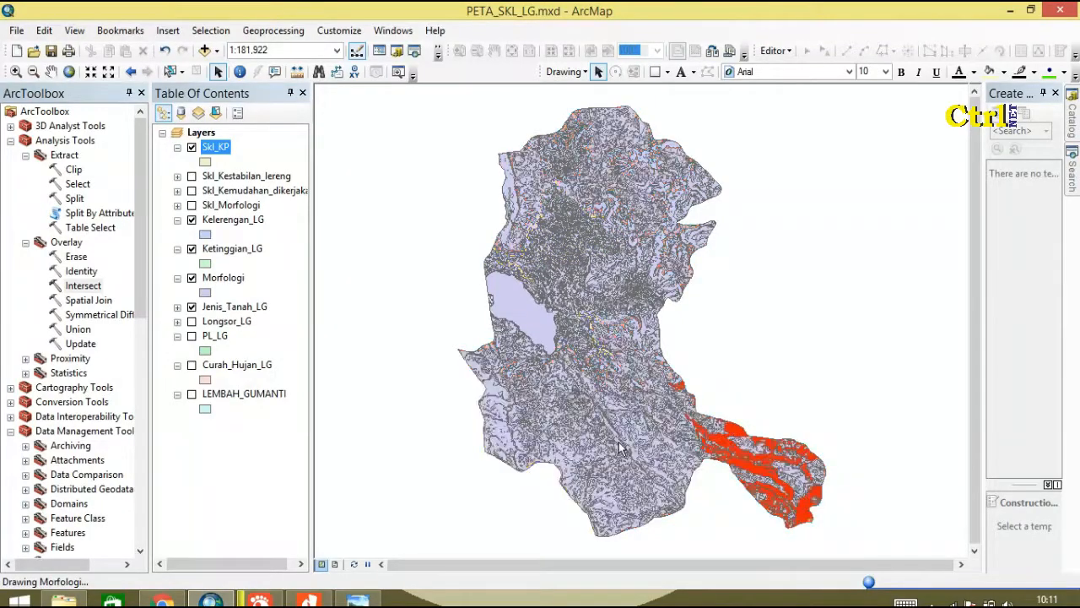
Step: Hide the Ketinggian_LG, Kelerengan_LG, Morfologi and Jenis_Tanah_LG layers so that only Skl_KP is displayed
click(191, 249)
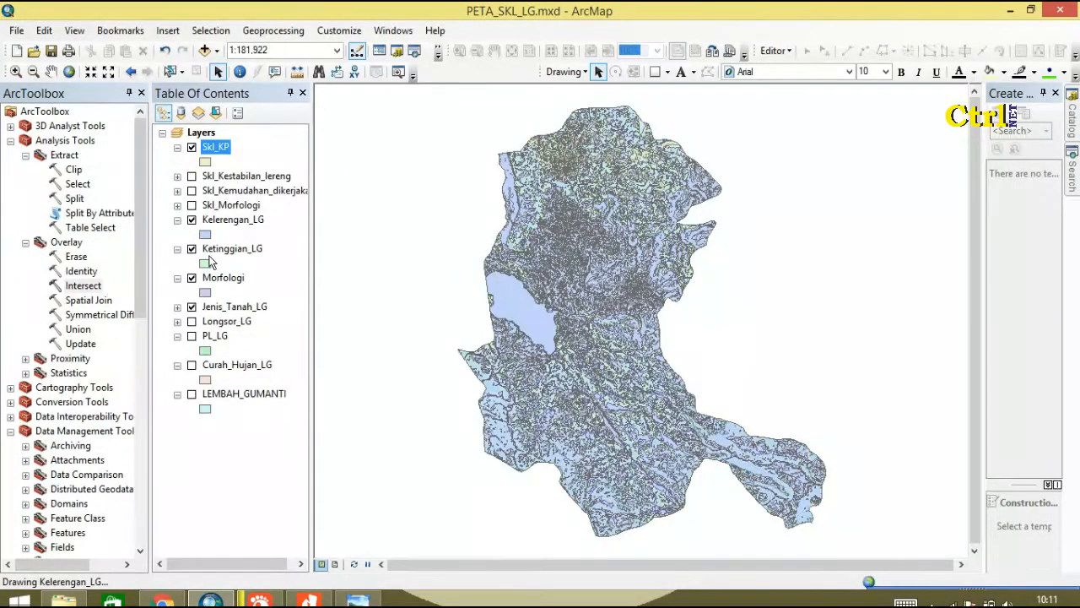
click(192, 219)
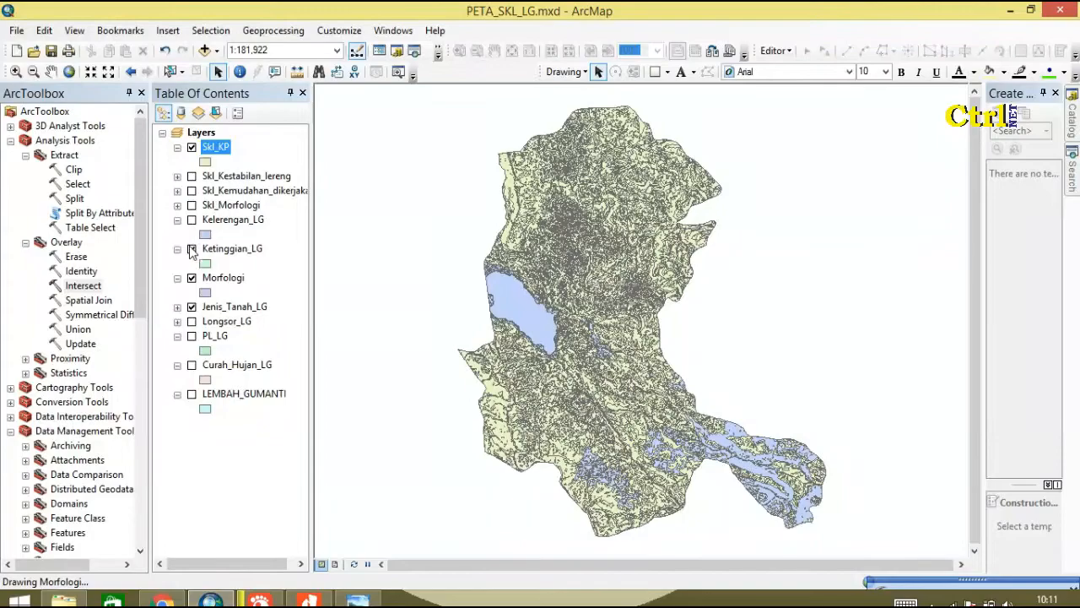
click(192, 278)
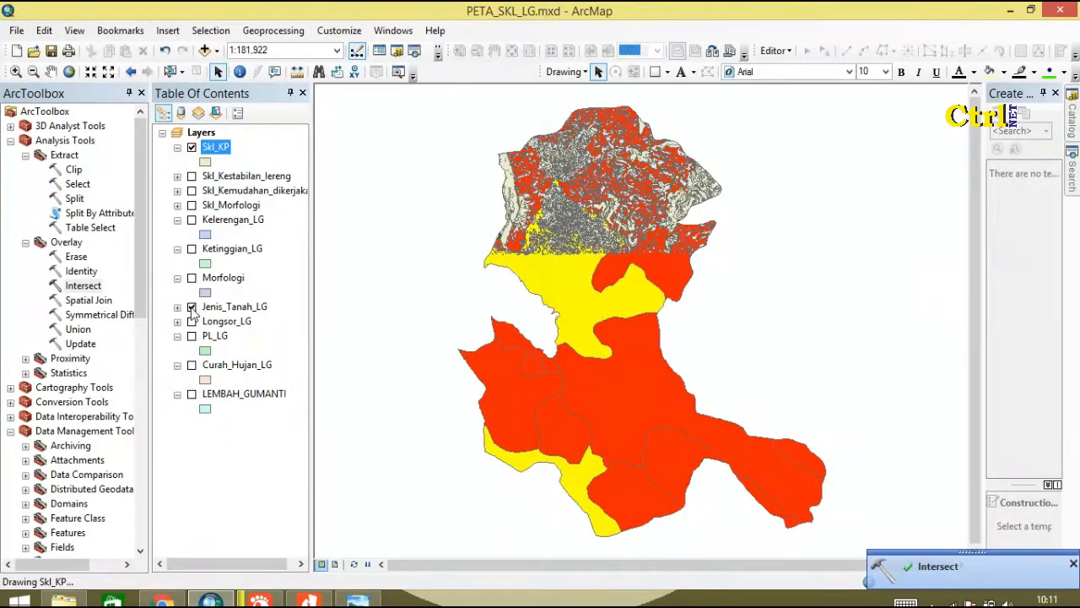
click(192, 307)
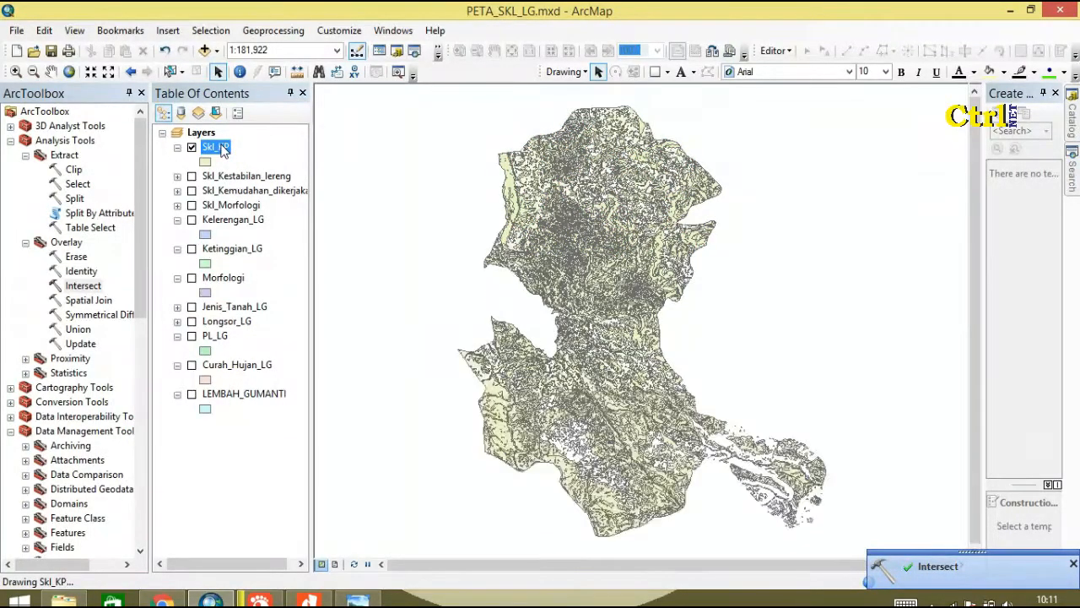
Step: Open the attribute table of Skl_KP and bring its last fields into view
right_click(223, 148)
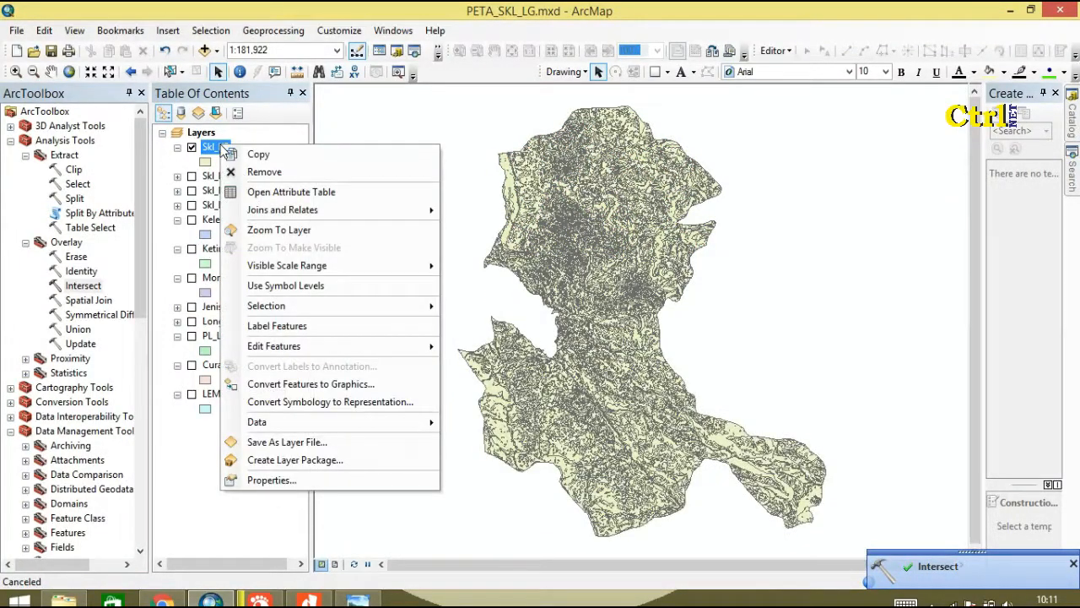
click(280, 193)
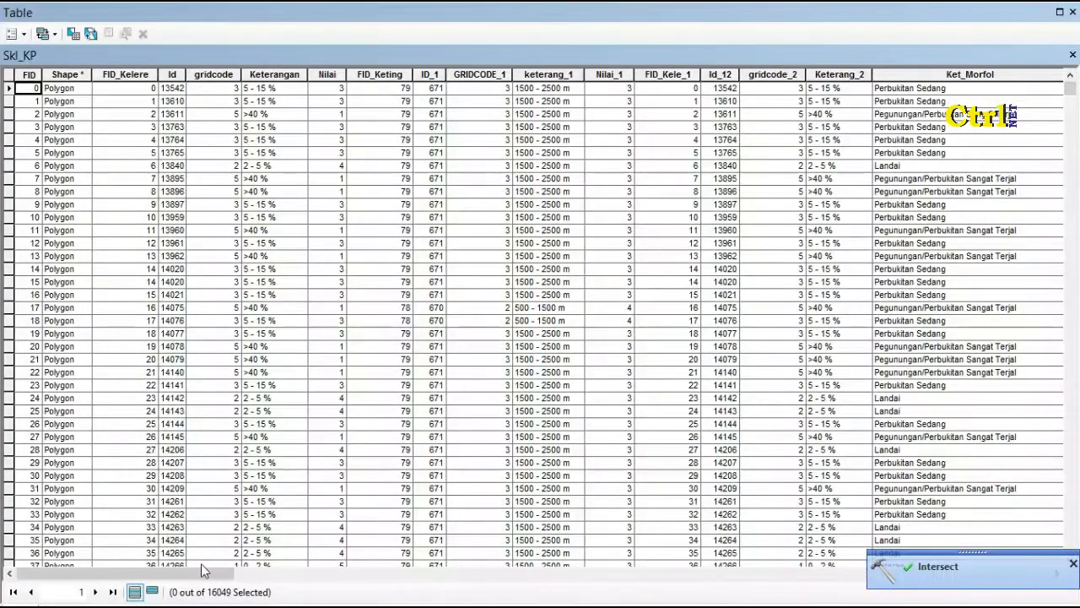
drag(203, 572, 1034, 556)
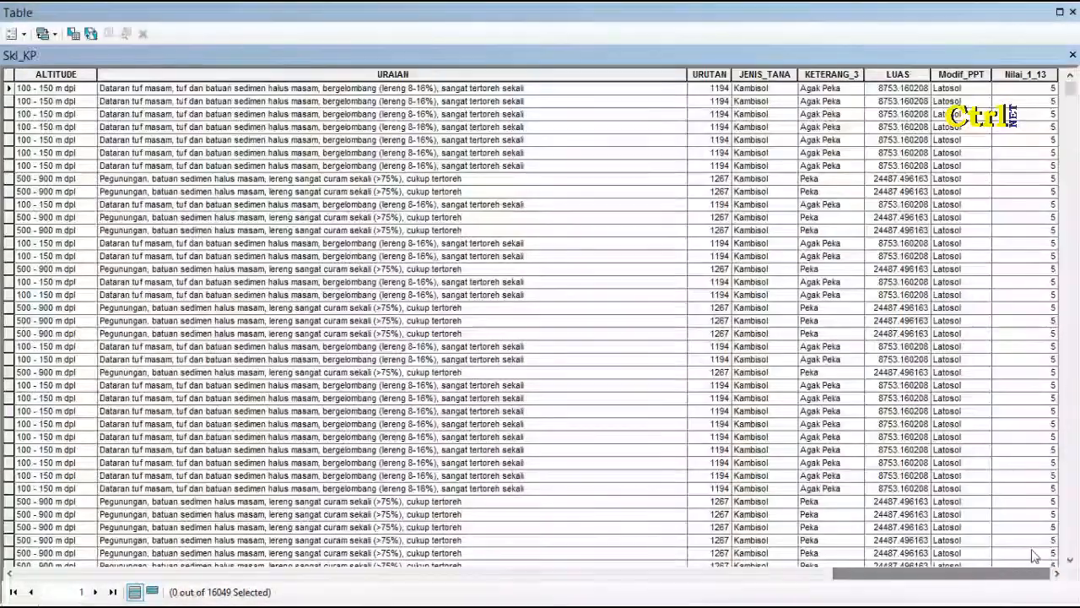
Step: Add a field named Nilai_Total of type Double to the Skl_KP table
click(24, 34)
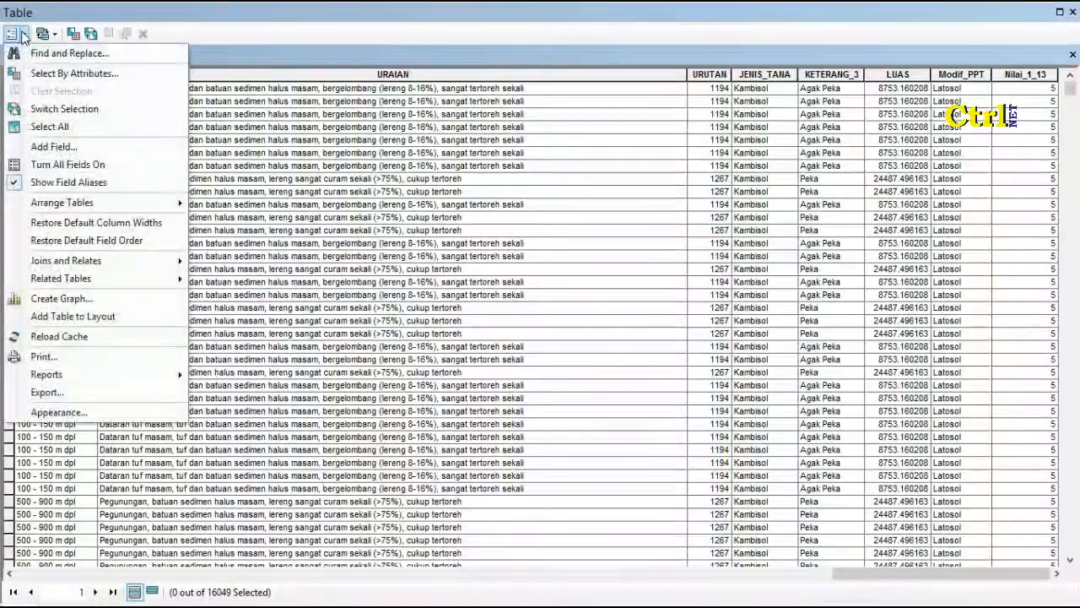
click(53, 148)
text(nILAI)
key(BackSpace)
key(BackSpace)
key(BackSpace)
key(BackSpace)
key(BackSpace)
text(Nilai_Tot)
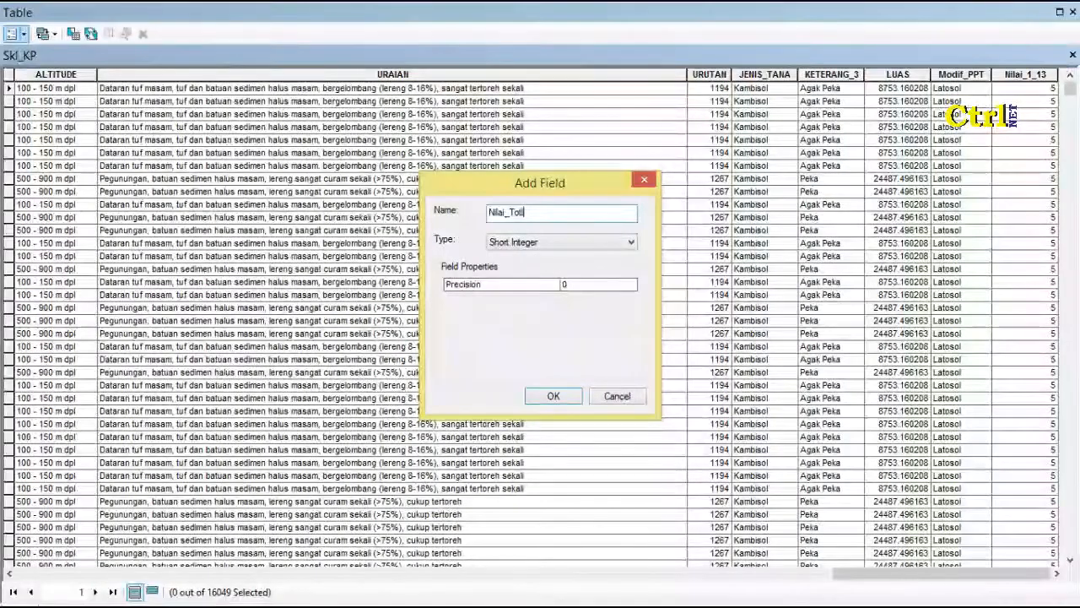
text(al)
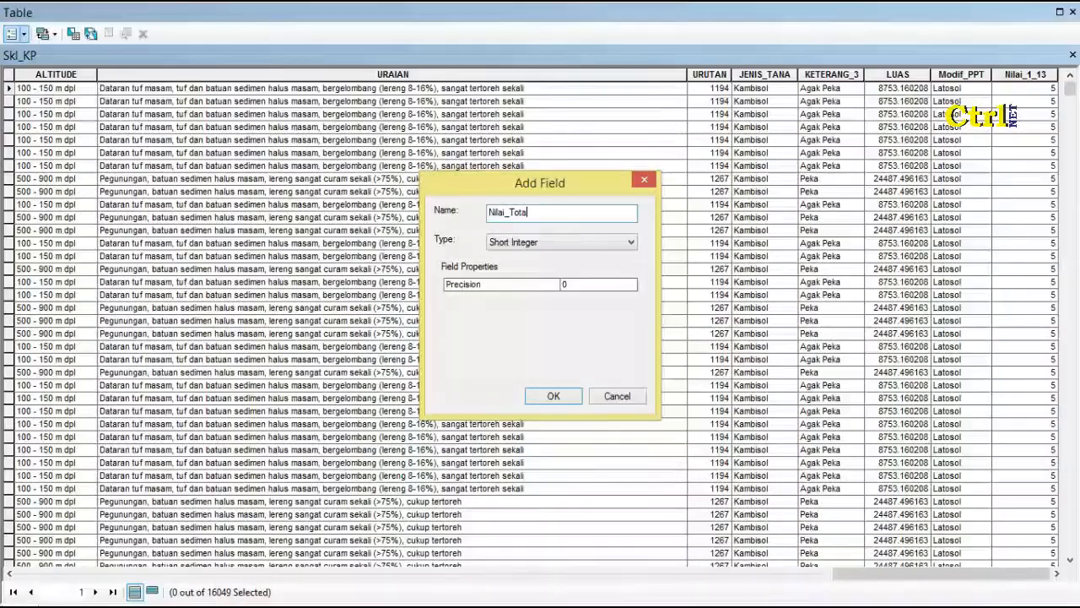
click(520, 242)
click(524, 289)
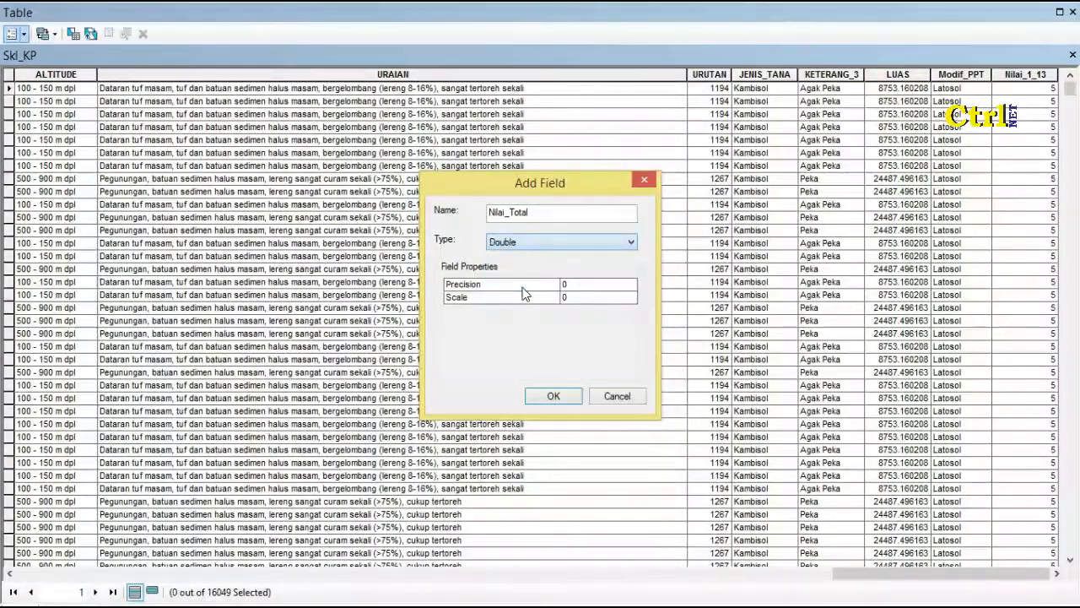
click(553, 396)
click(609, 363)
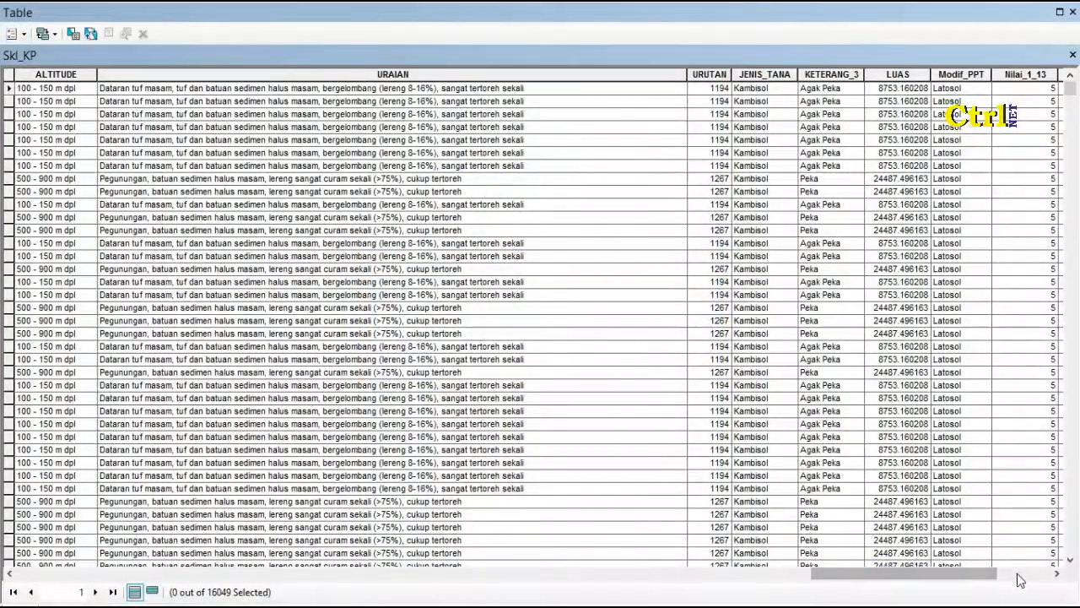
Step: Open the Field Calculator for Nilai_Tota outside an edit session and begin the expression with [Nilai] + [Nilai_1]
drag(974, 579, 1055, 576)
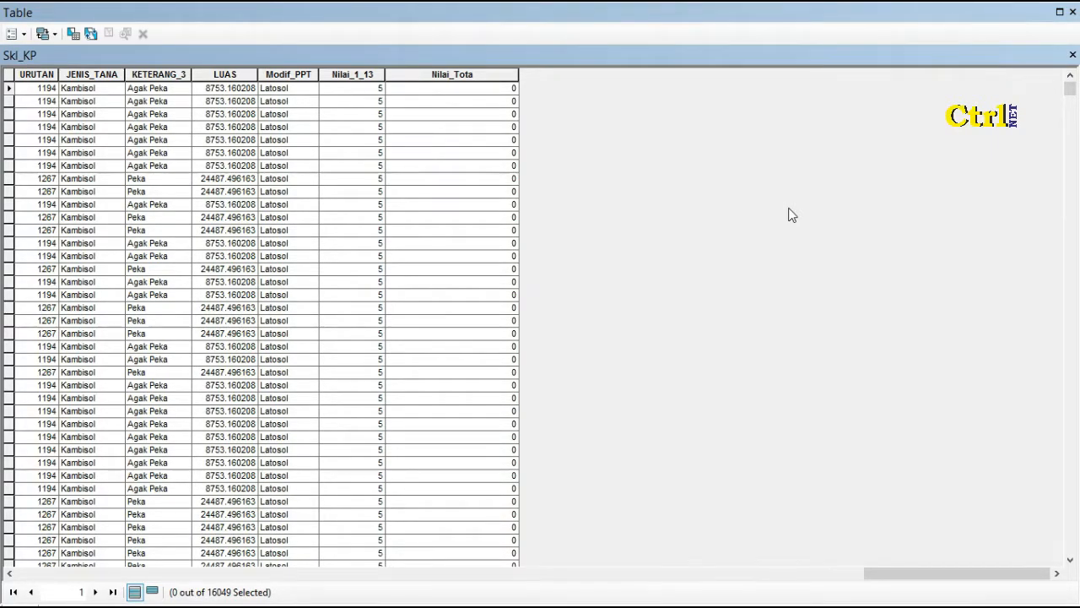
click(456, 74)
right_click(456, 75)
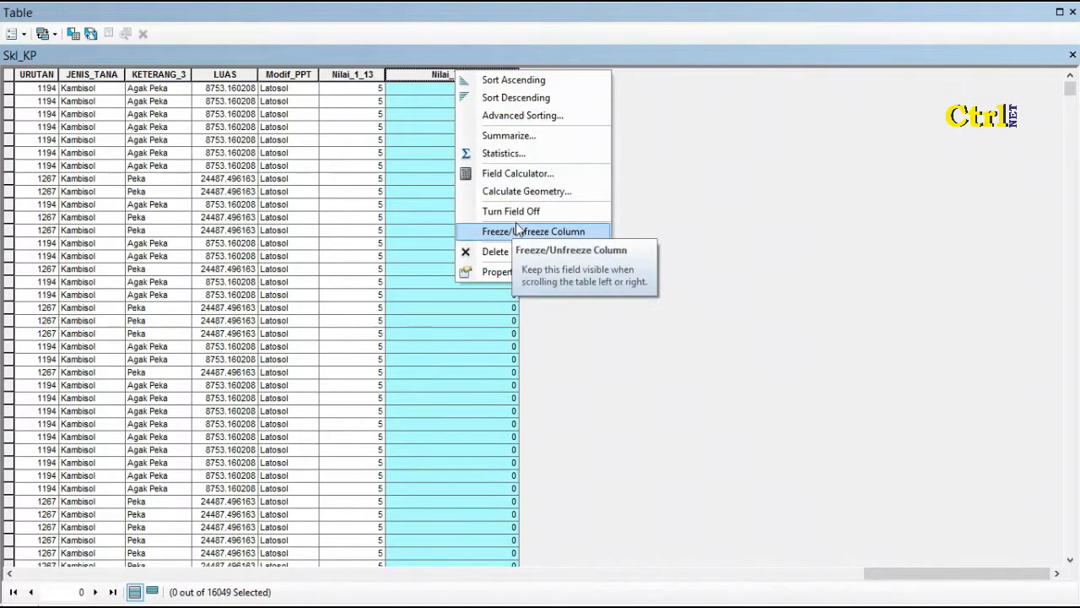
click(555, 178)
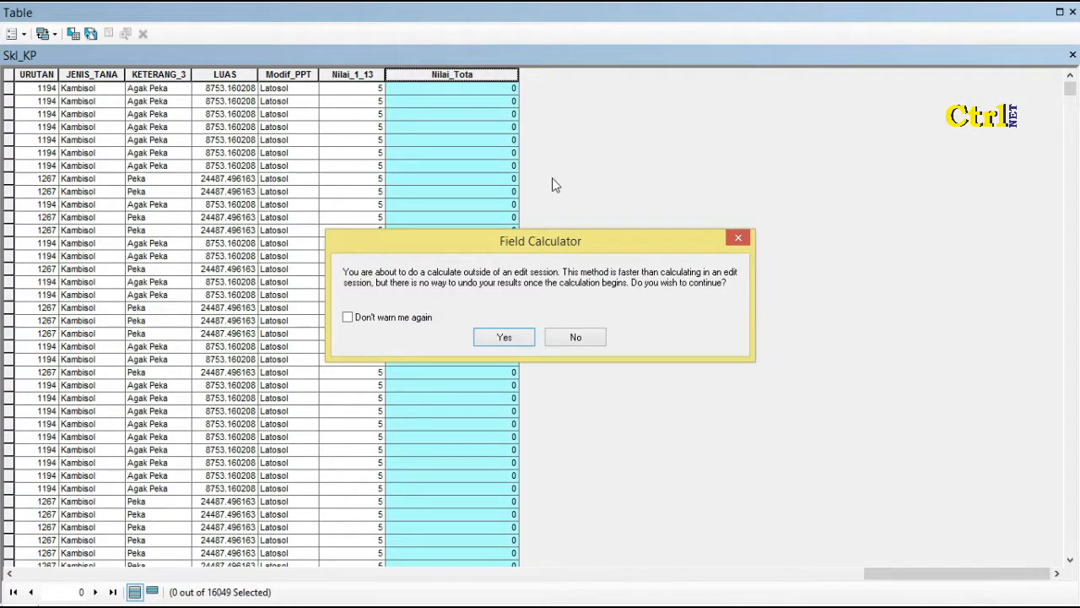
click(500, 337)
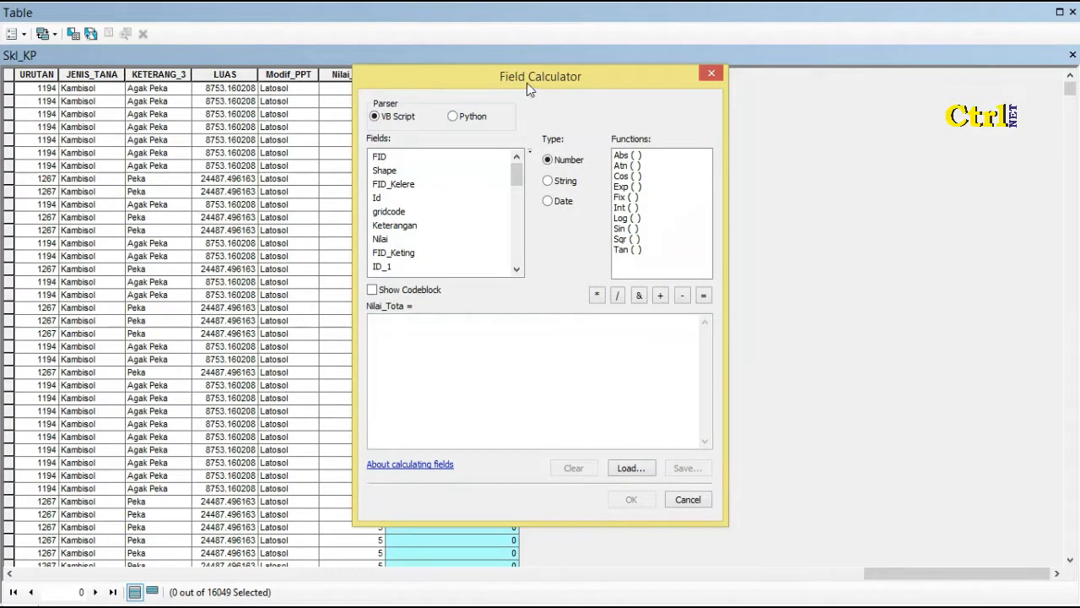
click(903, 575)
double_click(382, 240)
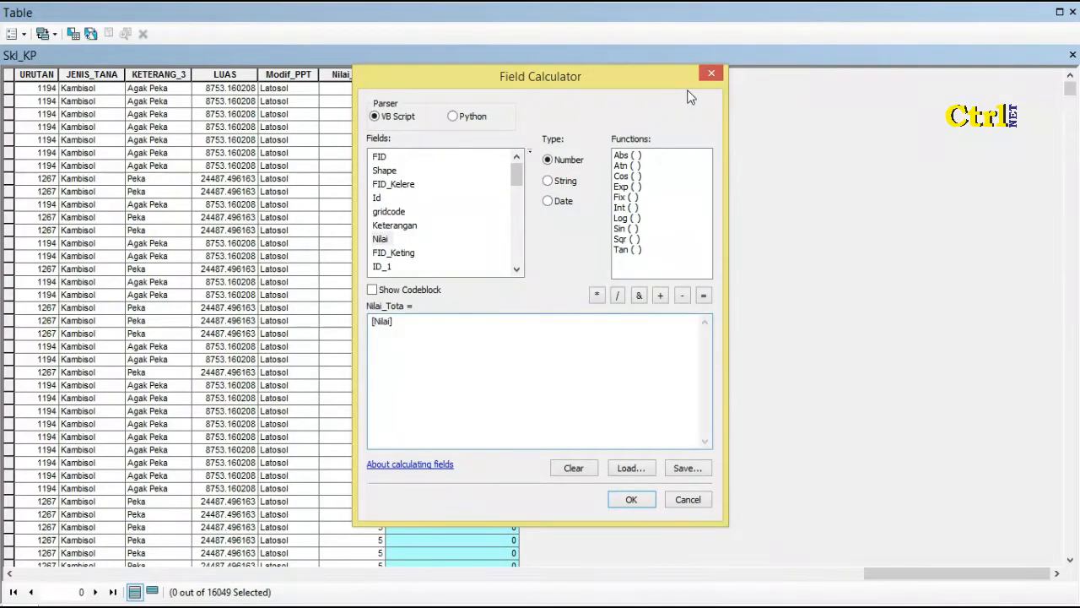
click(660, 295)
scroll(516, 194, down, 1)
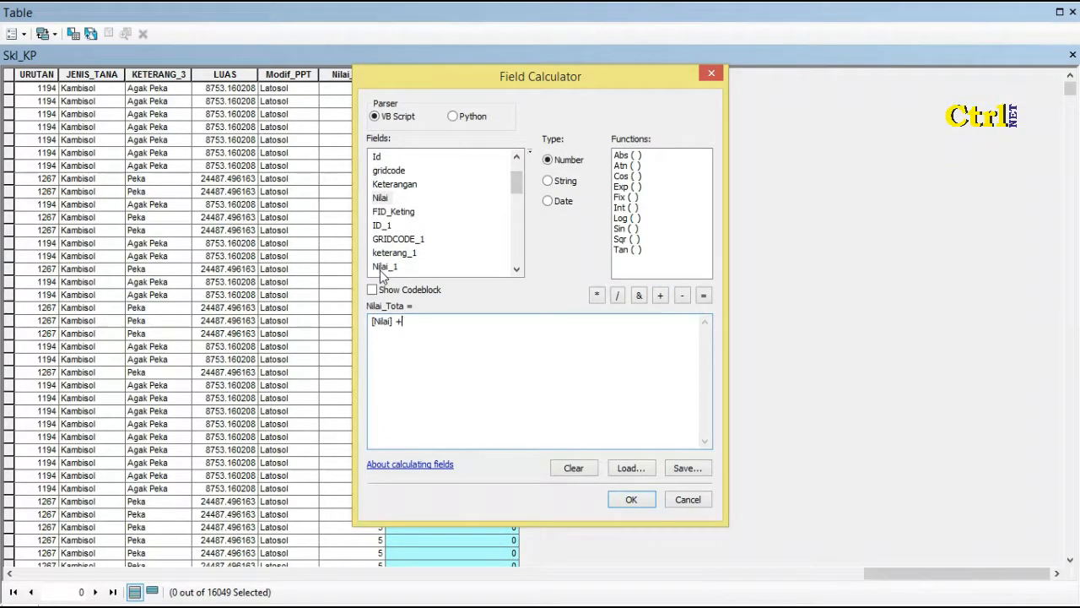
click(385, 267)
double_click(381, 268)
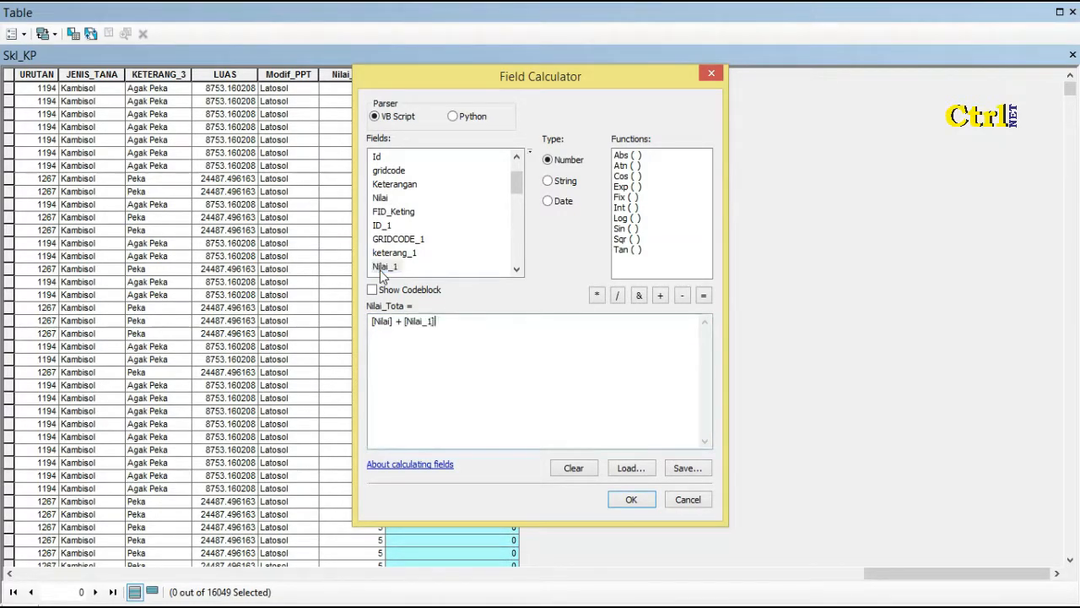
Step: Extend the Nilai_Tota expression with + [Nilai_12] + [Nilai_1_13] and run the calculation
click(659, 297)
drag(515, 179, 516, 199)
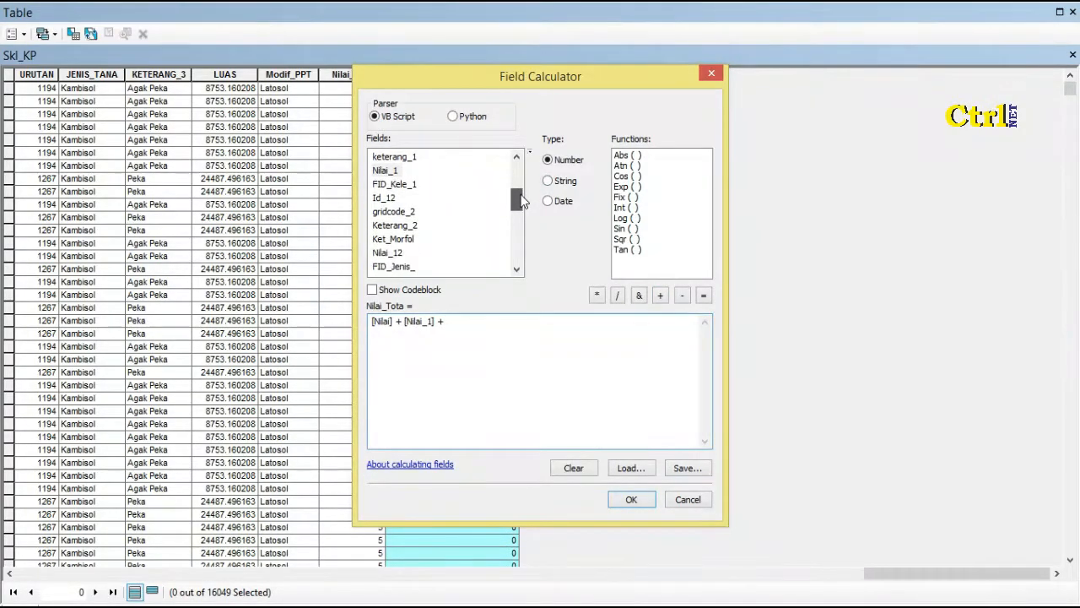
double_click(390, 253)
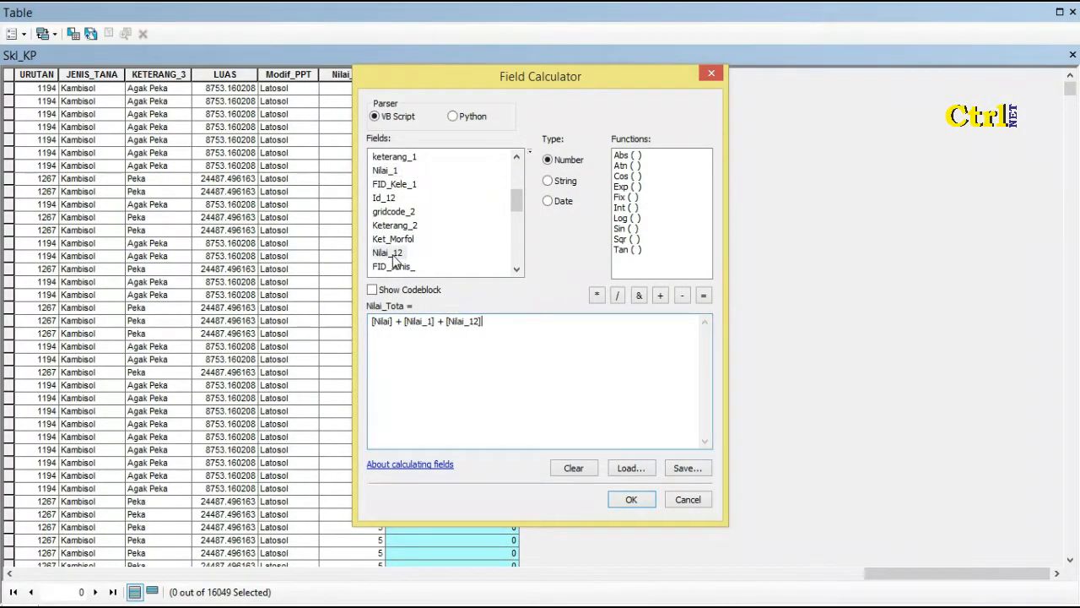
click(660, 297)
drag(514, 202, 514, 252)
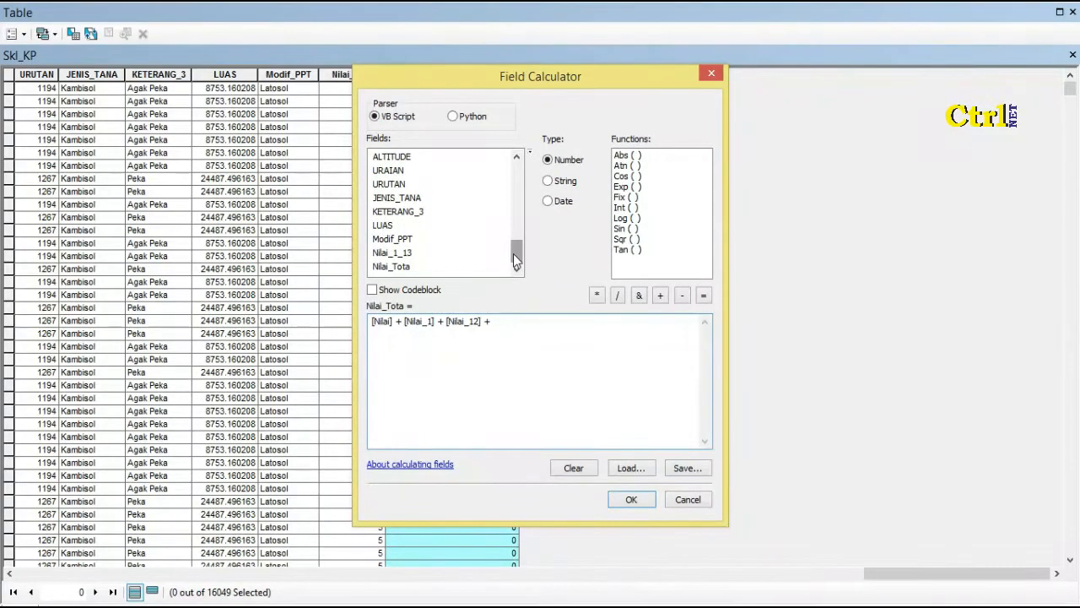
click(411, 255)
drag(549, 77, 792, 65)
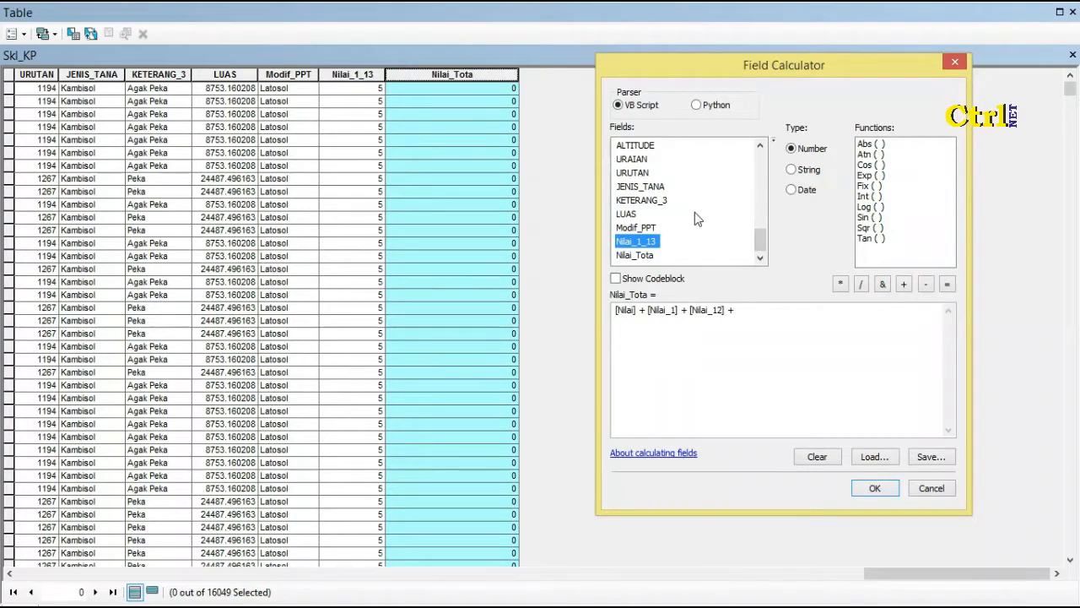
double_click(637, 241)
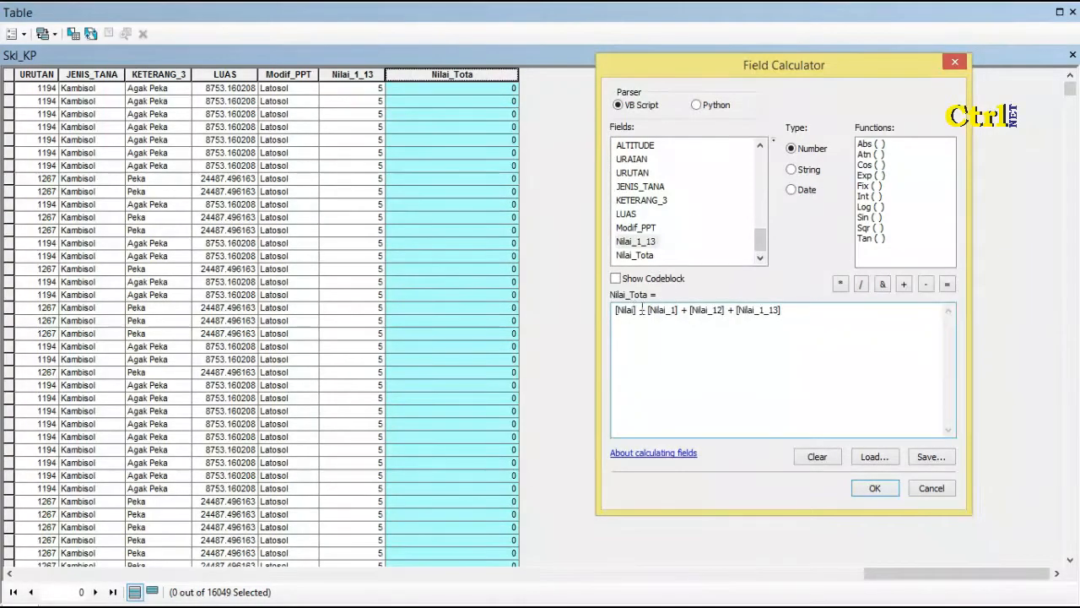
click(888, 490)
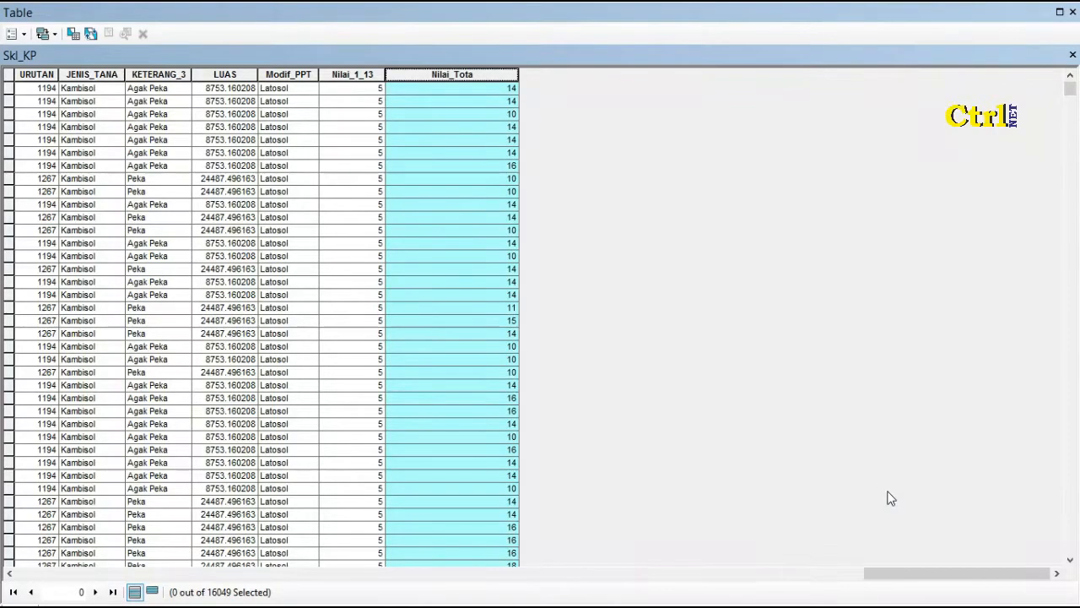
Step: Add a field named SKL_KP of type Text with length 50 to the Skl_KP table
click(28, 33)
click(50, 145)
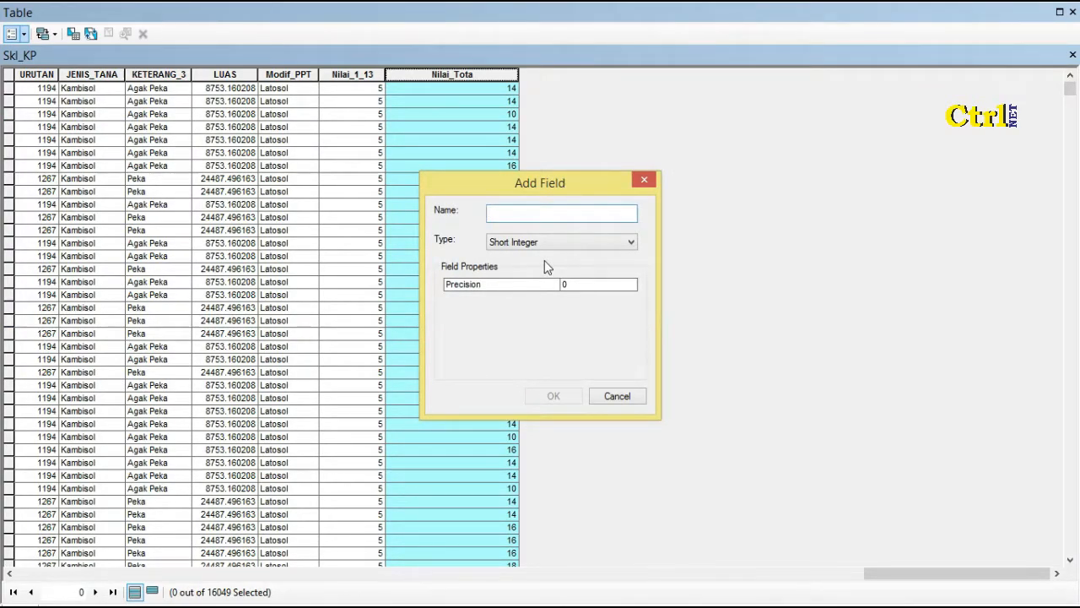
text(SKL_KP)
click(578, 245)
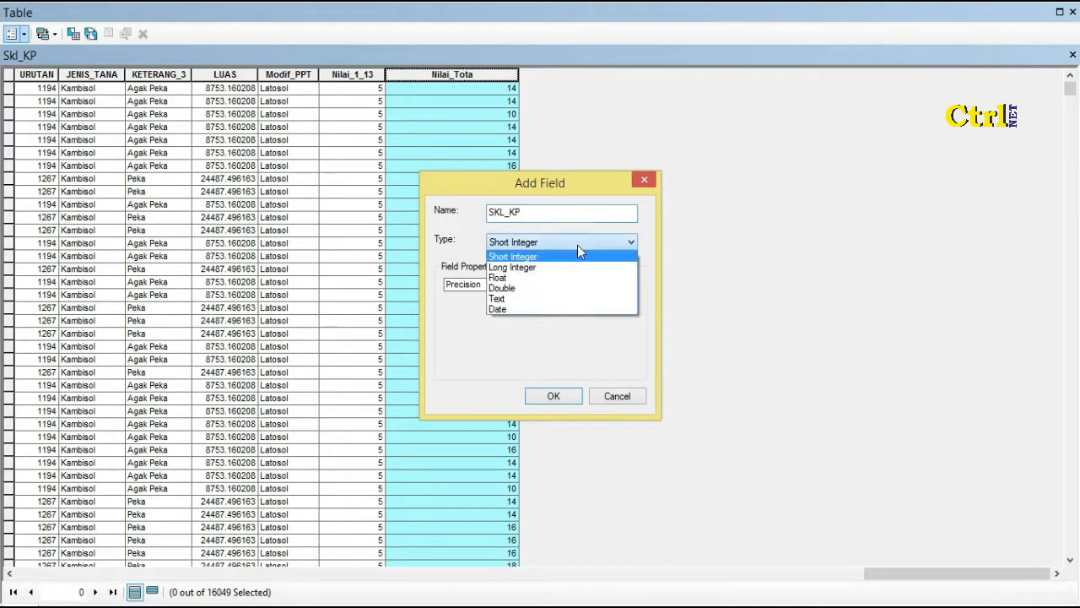
click(558, 302)
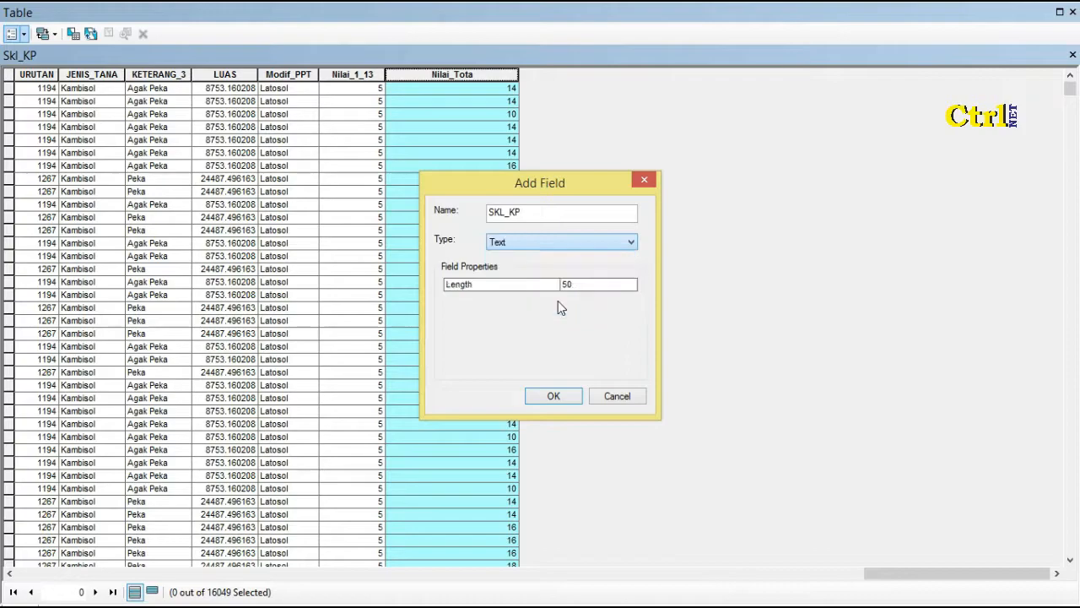
click(575, 396)
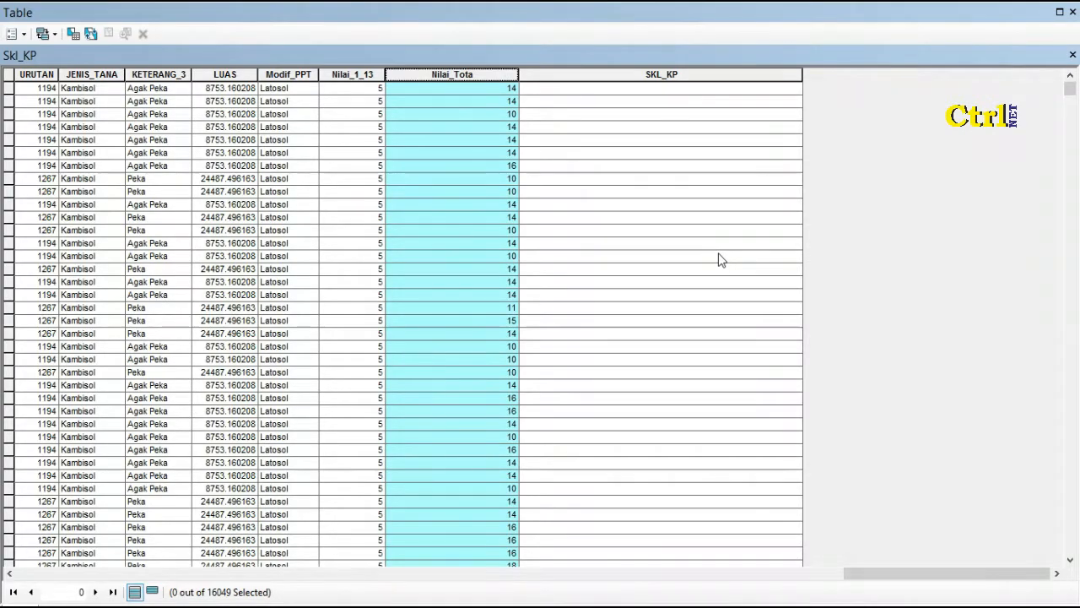
Step: Sort the Skl_KP records by Nilai_Tota in ascending order and deselect the column
right_click(457, 74)
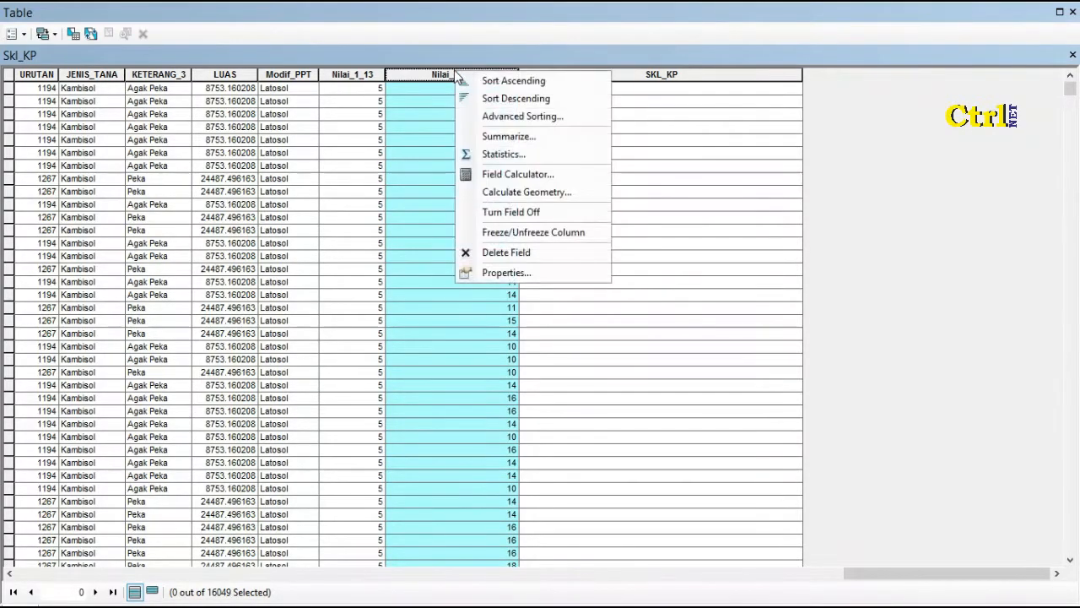
click(537, 85)
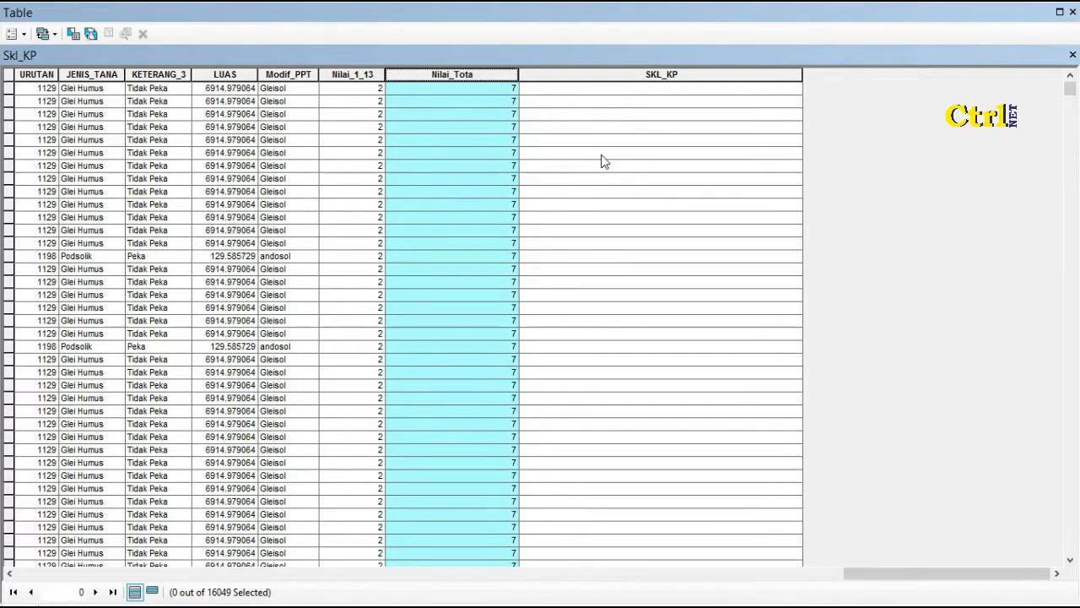
click(701, 168)
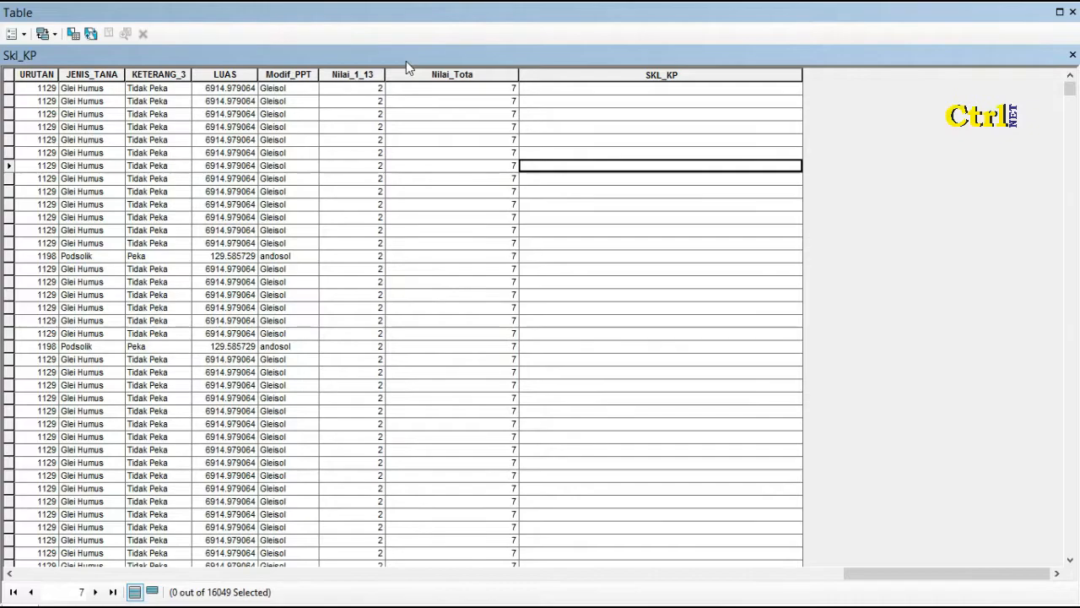
Step: Select the Skl_KP records by attributes with the clause "Nilai_Tota" = 7
click(75, 35)
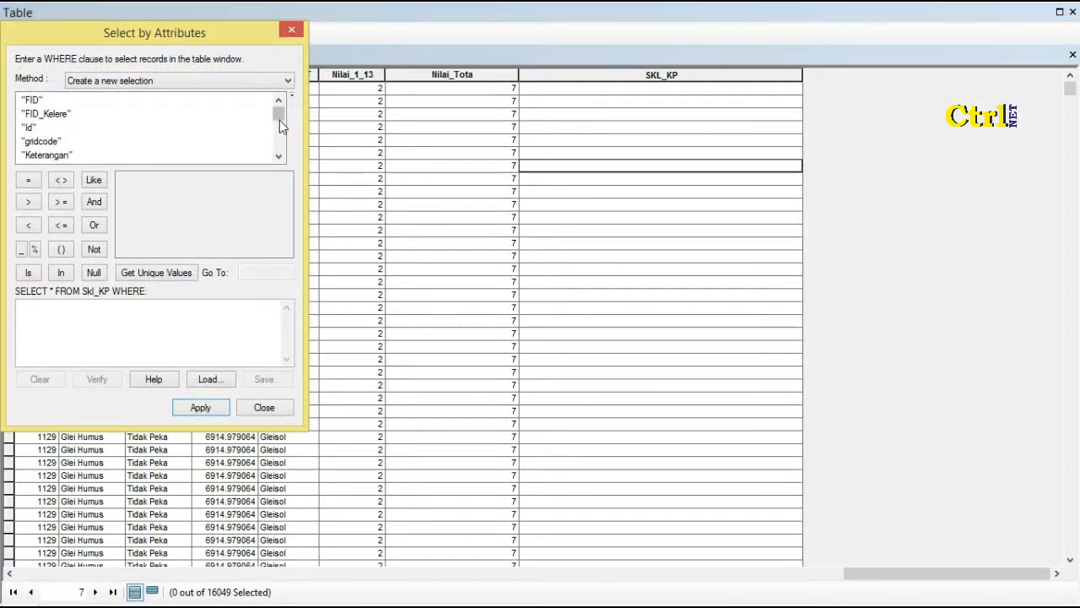
drag(281, 117, 280, 157)
double_click(52, 140)
click(28, 180)
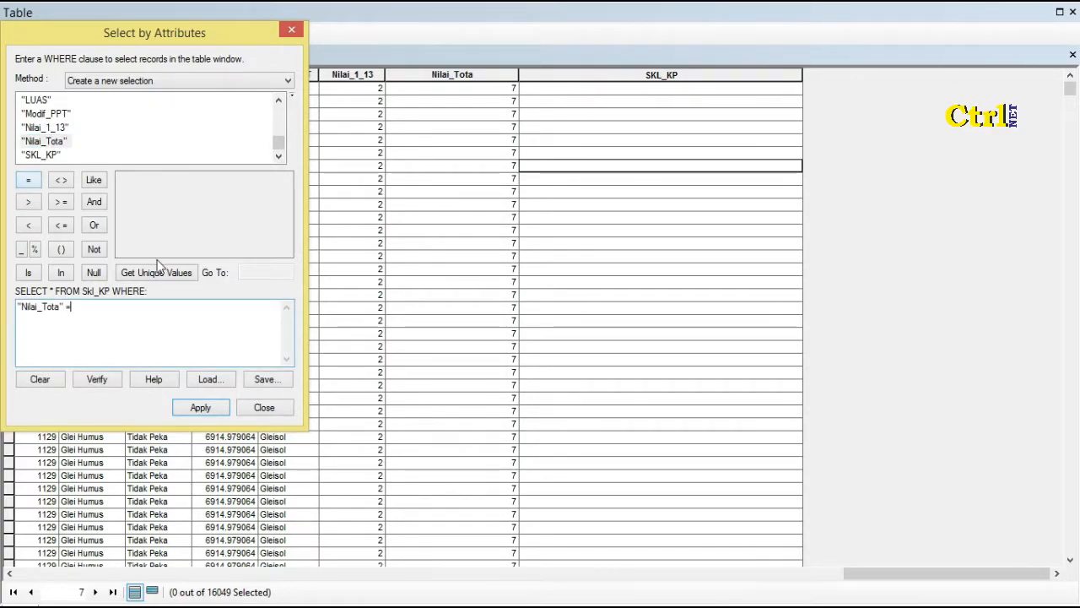
click(169, 273)
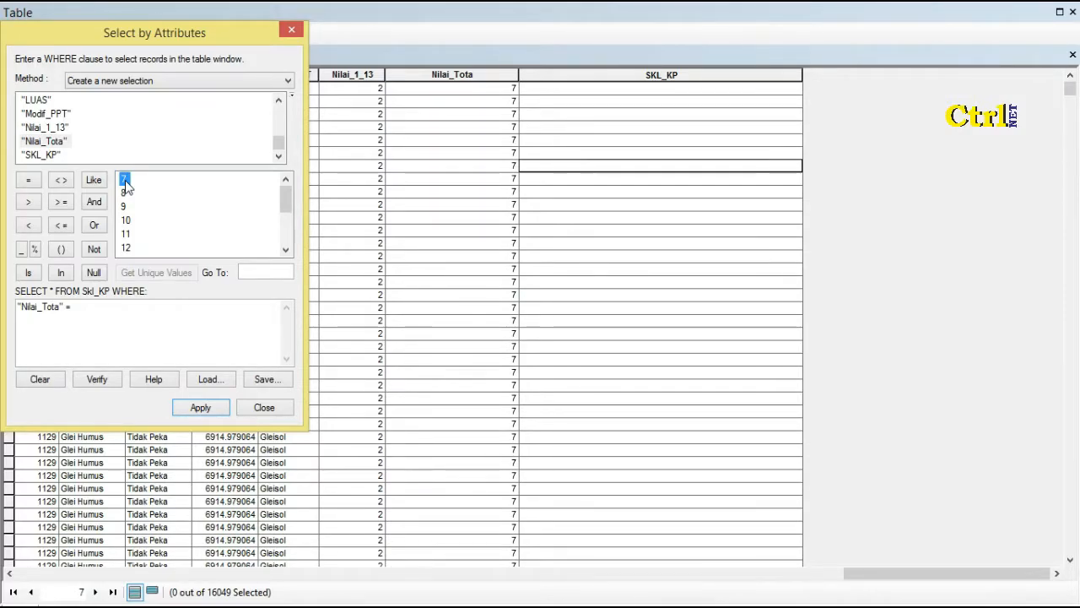
double_click(125, 180)
click(200, 408)
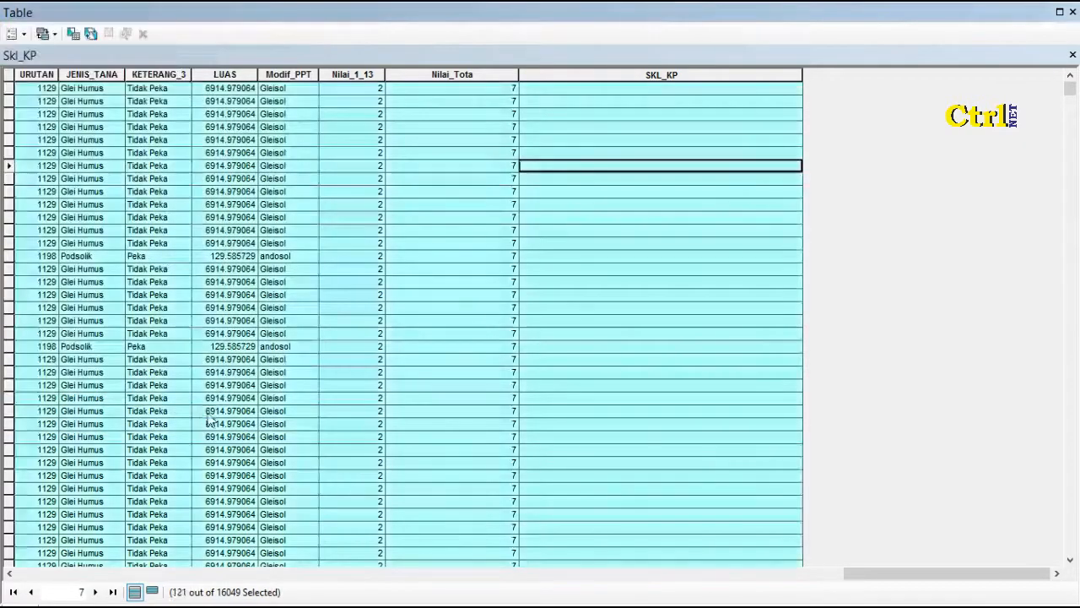
Step: Show only the selected records of the Skl_KP table, with the SKL_KP field in view
click(719, 75)
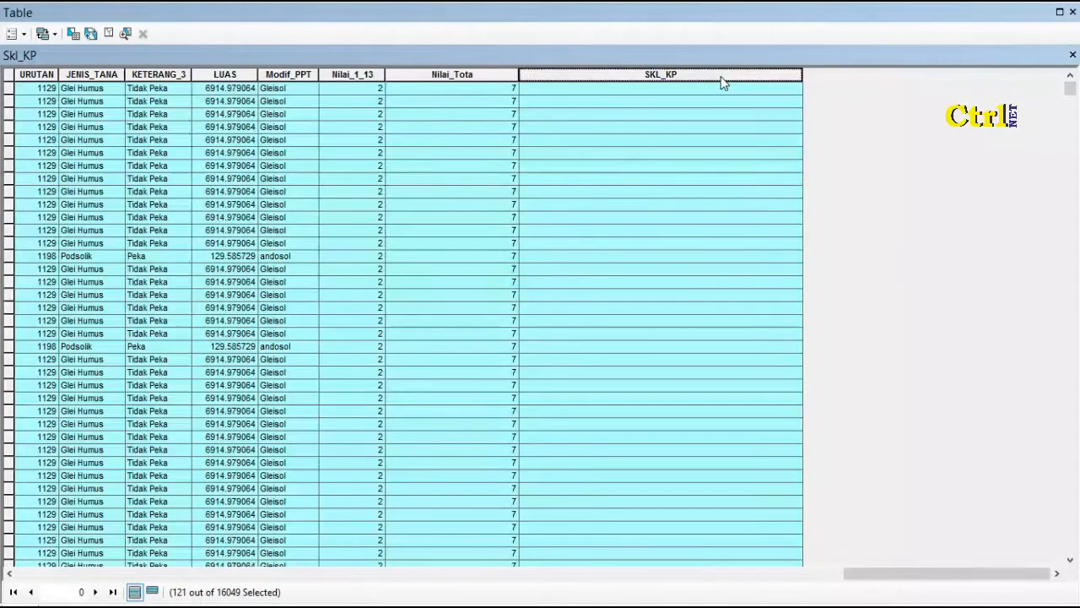
click(152, 592)
drag(173, 572, 1060, 571)
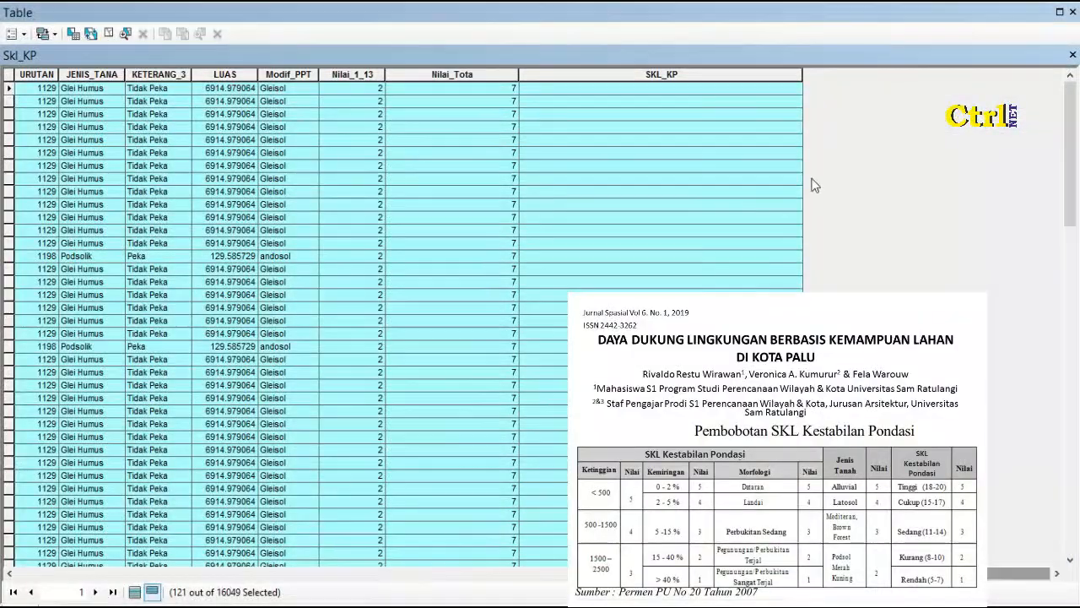
Step: Calculate the SKL_KP field of the selected records as "Rendah" outside an edit session
click(688, 75)
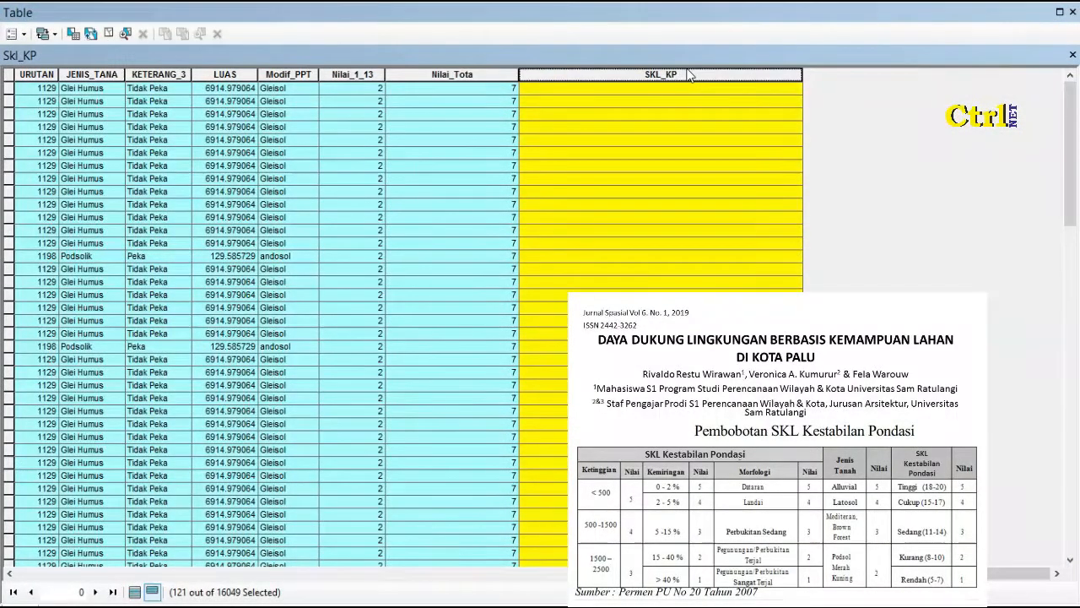
right_click(689, 76)
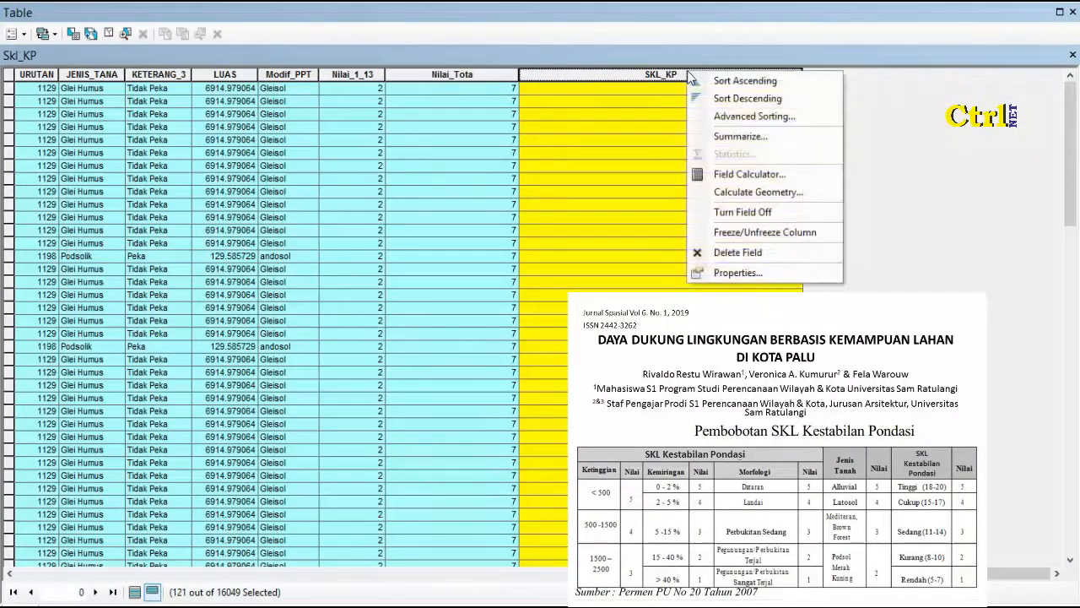
click(767, 173)
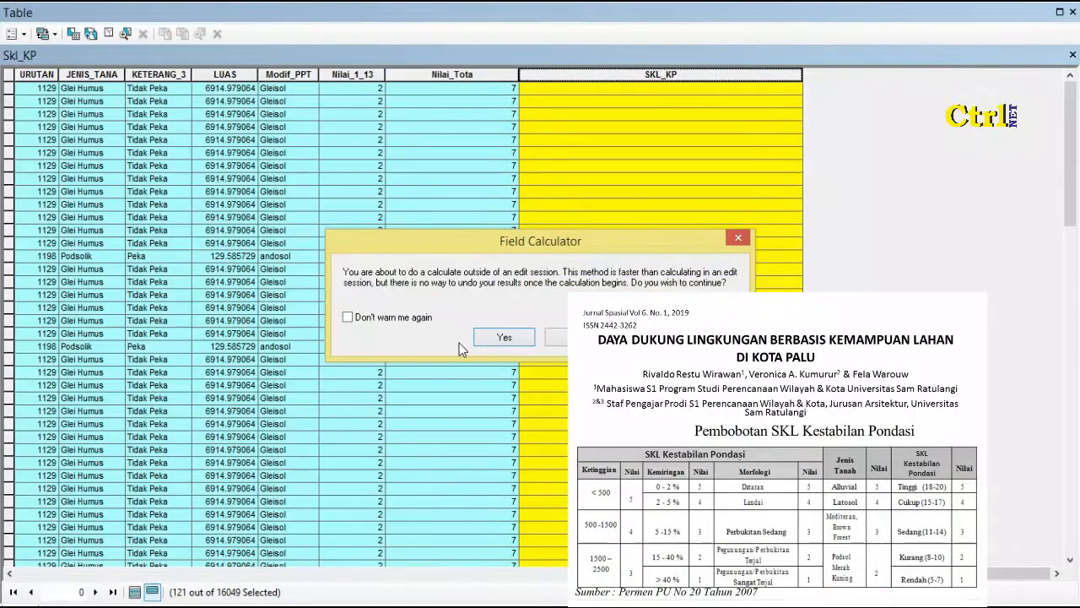
click(504, 336)
click(411, 329)
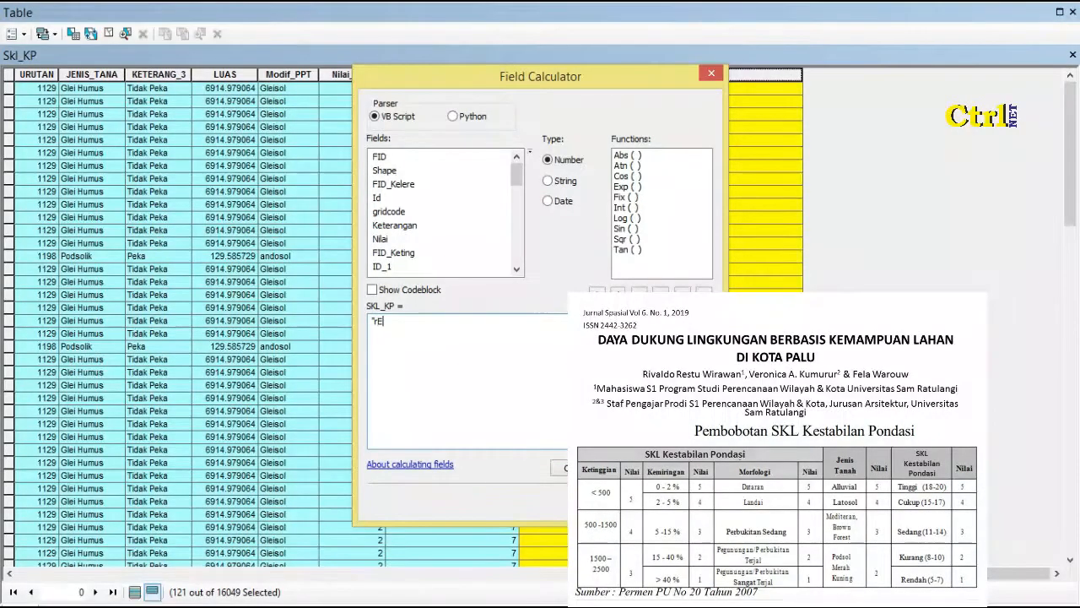
key(BackSpace)
key(BackSpace)
text(")
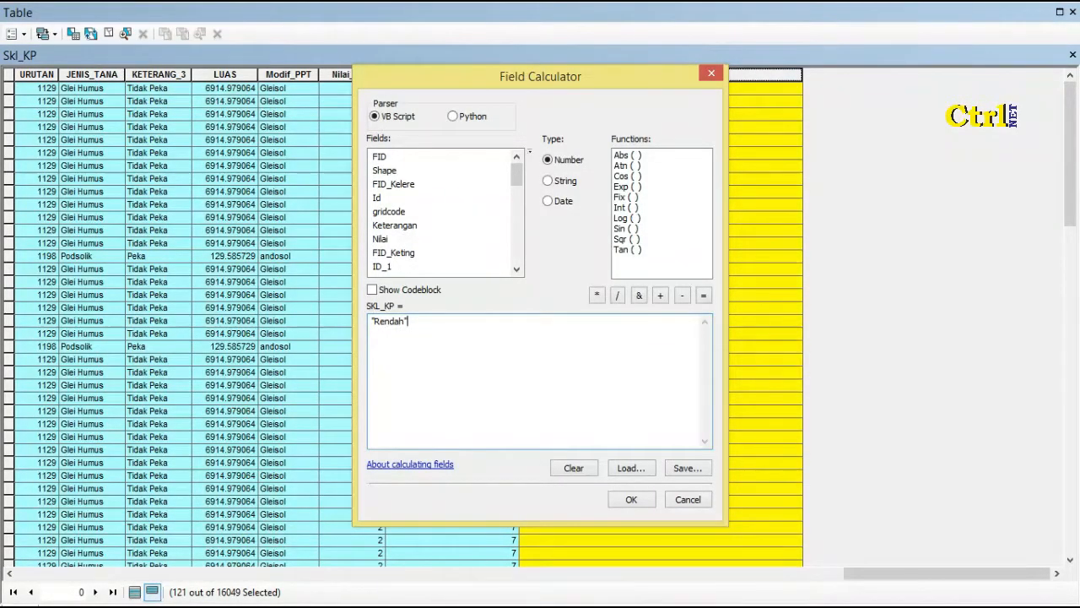
click(638, 496)
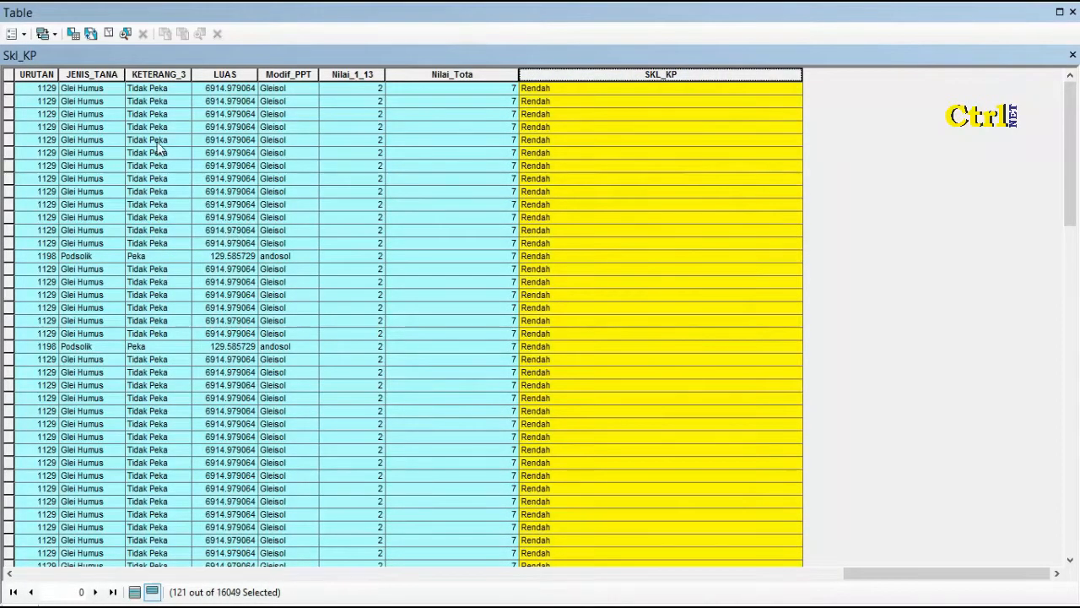
Step: Try to select the records with the clause "Nilai_Tota" = 8 AND "Nilai_Tota" >= 10 in place of the previous one
click(73, 34)
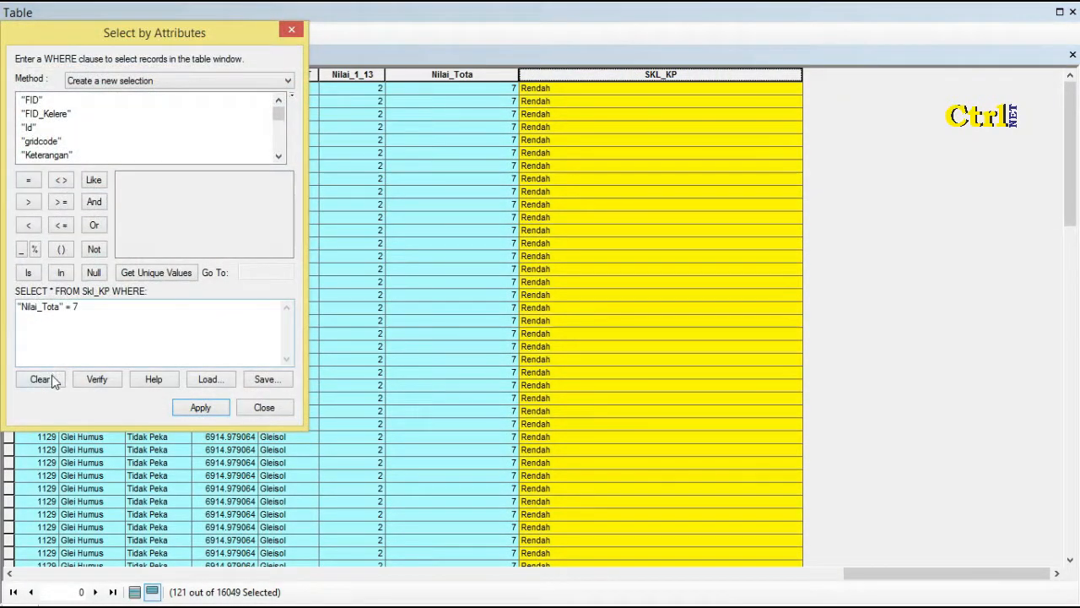
click(40, 379)
drag(281, 111, 229, 158)
double_click(44, 141)
click(28, 180)
click(157, 272)
double_click(125, 193)
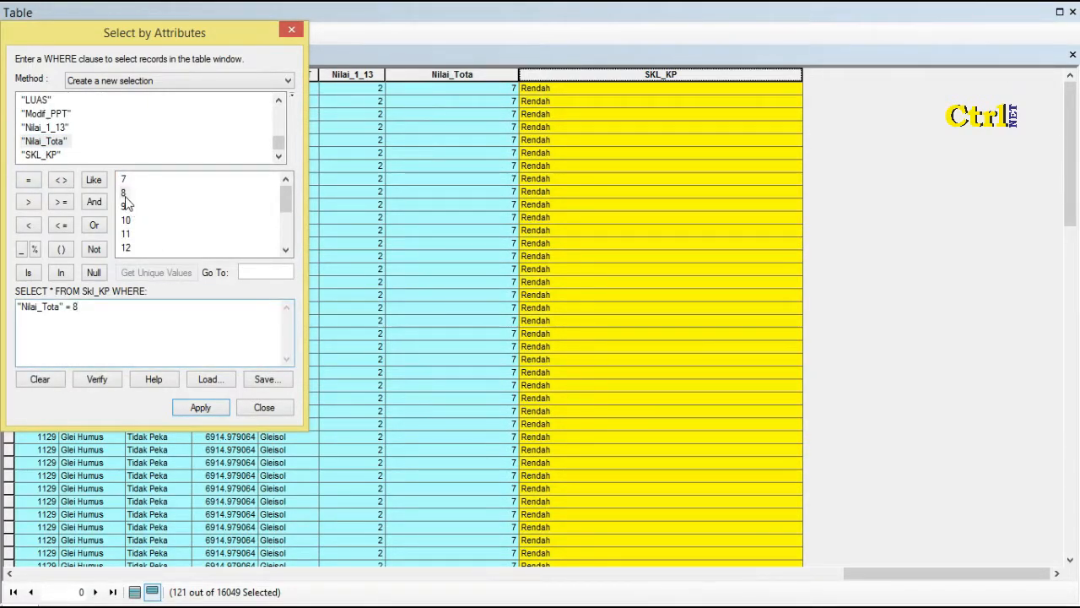
click(94, 203)
double_click(37, 143)
click(64, 202)
click(128, 221)
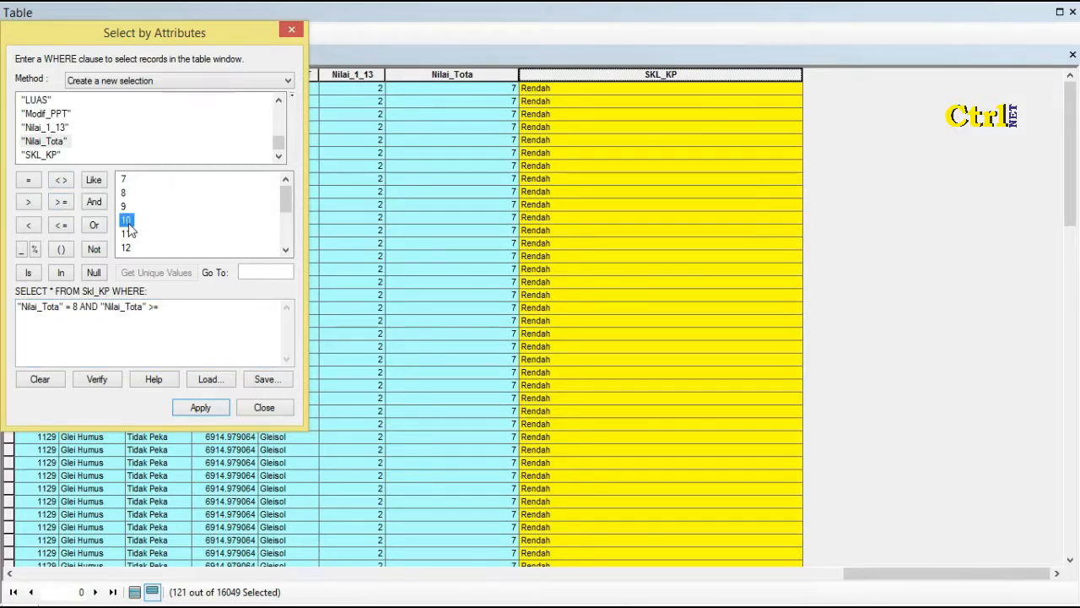
double_click(127, 222)
click(200, 408)
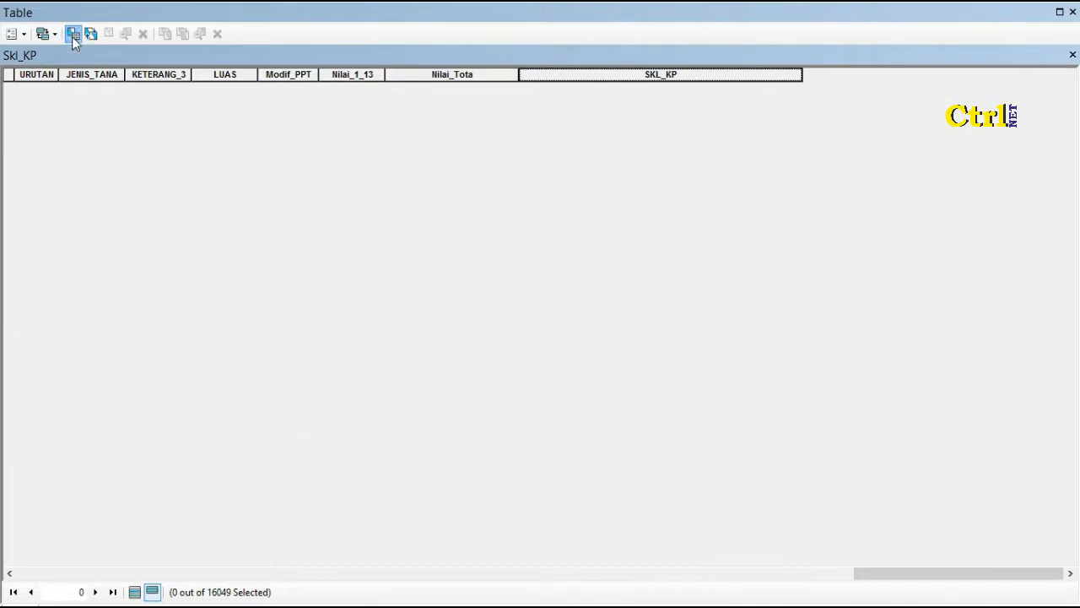
click(73, 34)
click(40, 381)
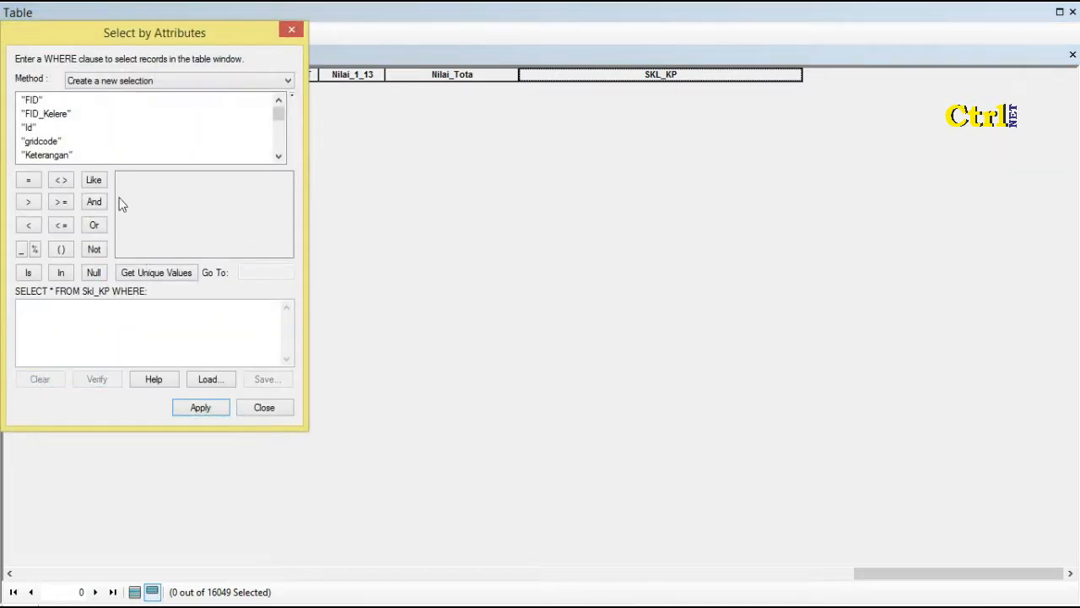
drag(281, 116, 280, 155)
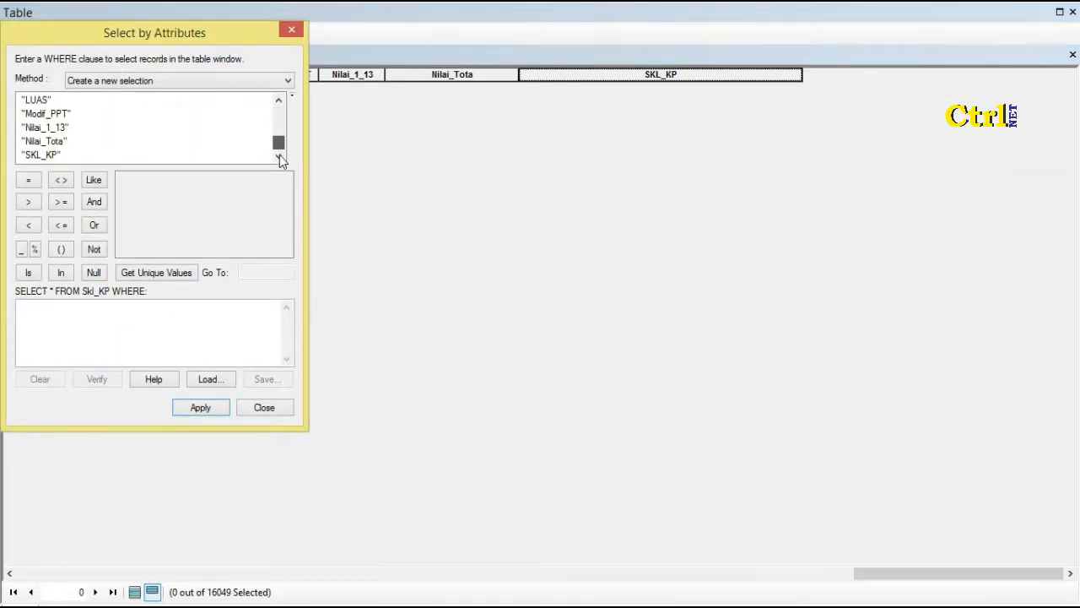
double_click(44, 141)
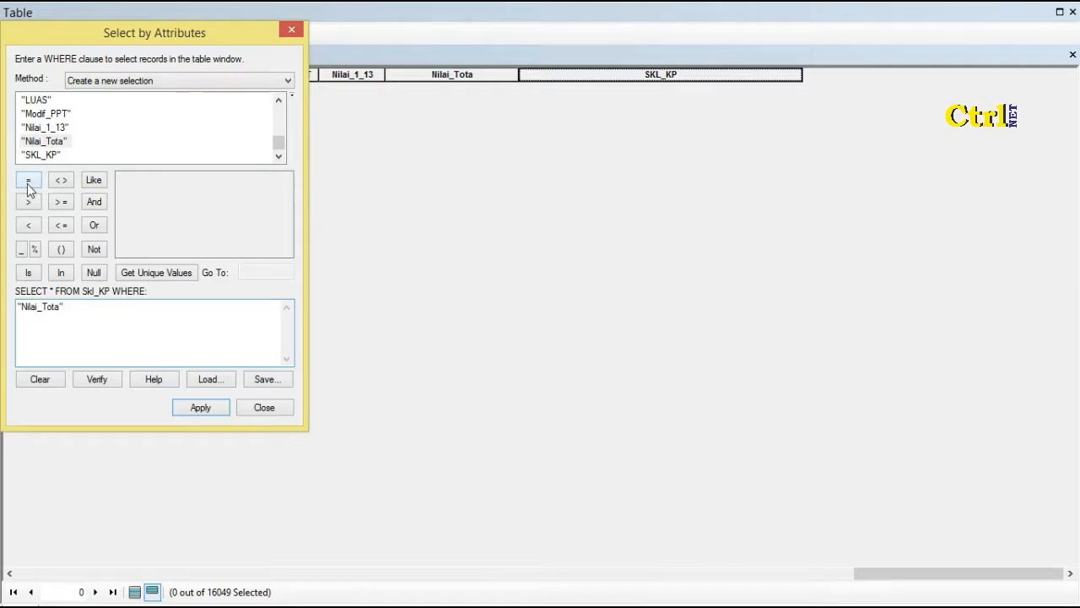
double_click(31, 178)
click(290, 30)
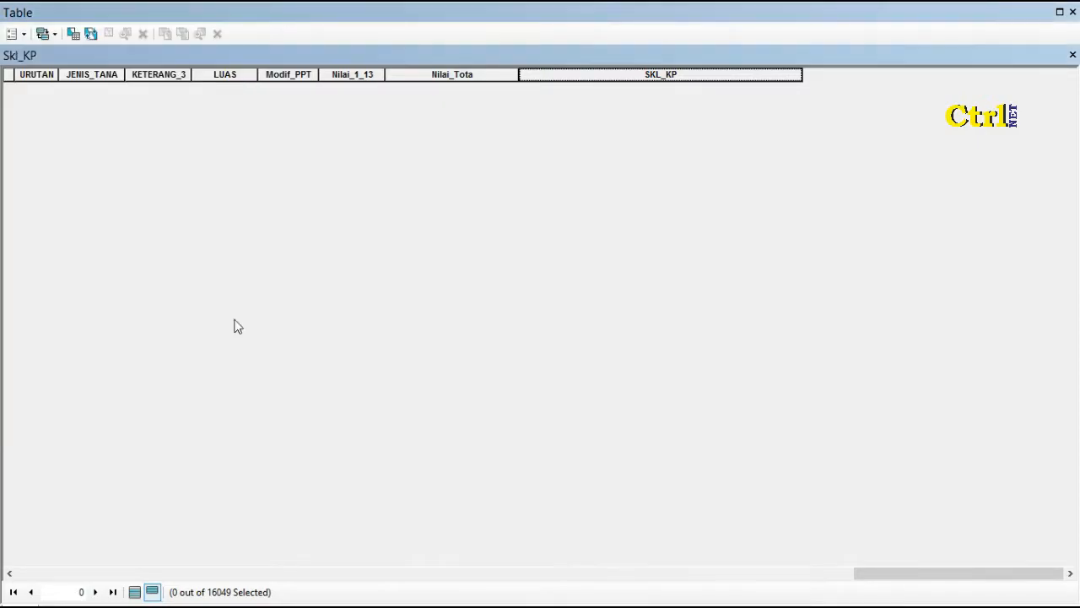
Step: Show all records and replace the selection clause with "Nilai_Tota" = 8 OR "Nilai_Tota" 9 OR "Nilai_Tota"
click(134, 591)
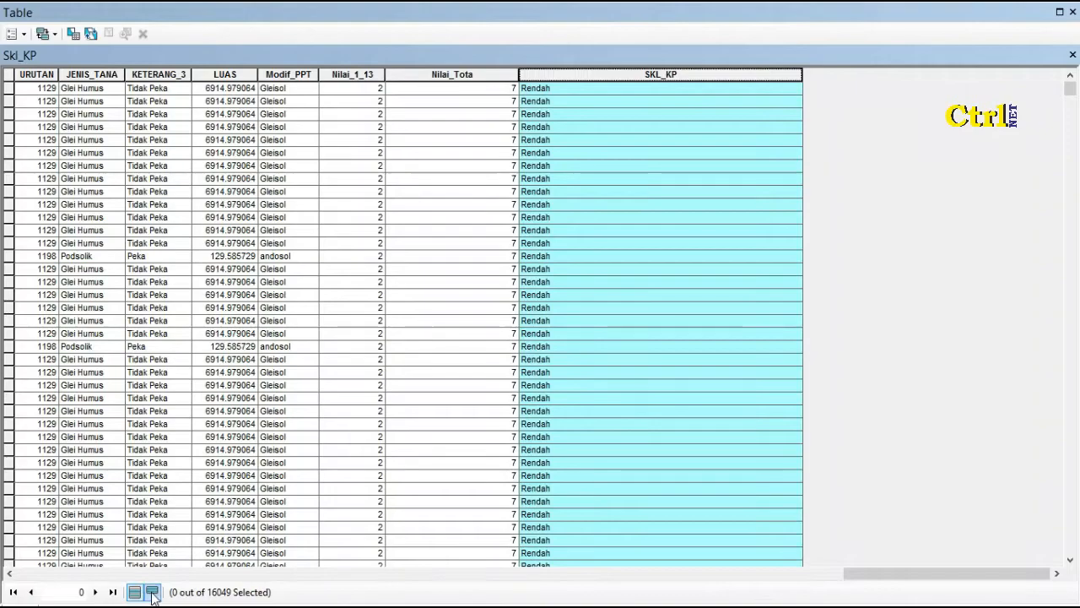
click(395, 361)
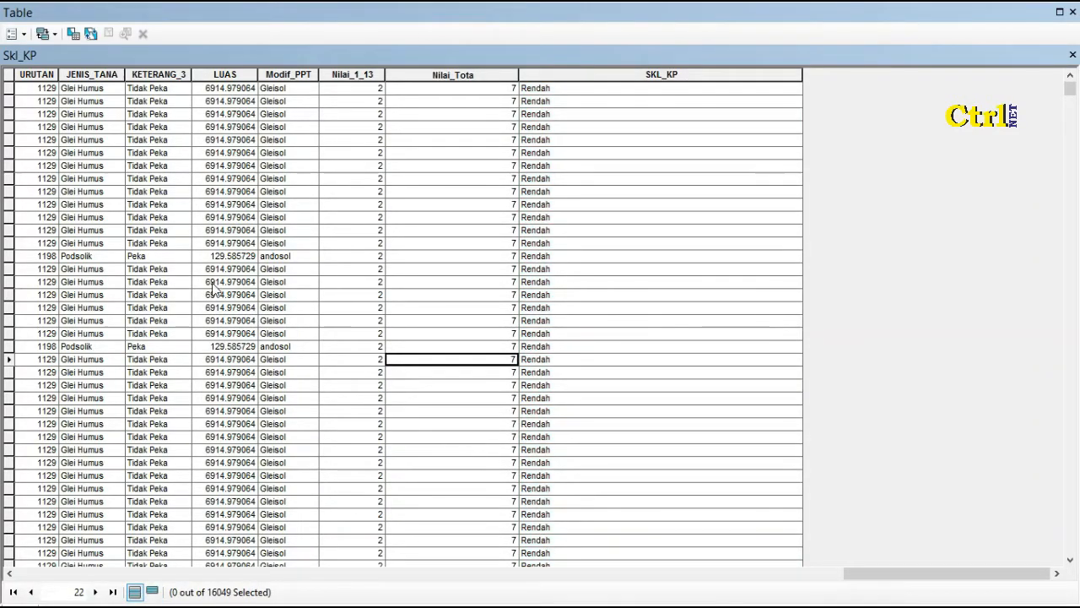
click(71, 35)
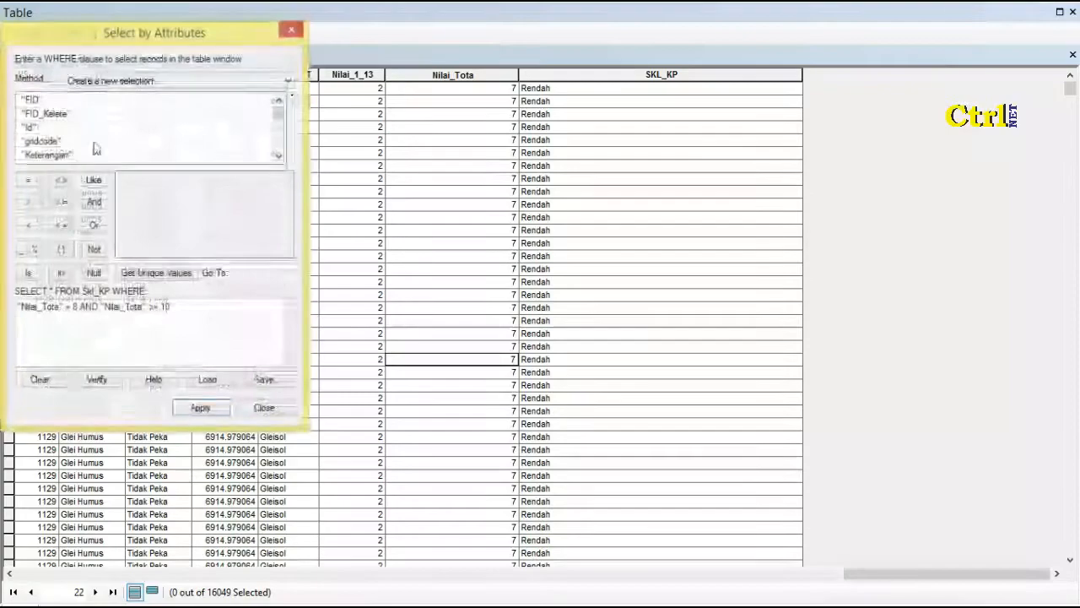
click(55, 379)
scroll(276, 121, down, 5)
double_click(47, 141)
click(28, 182)
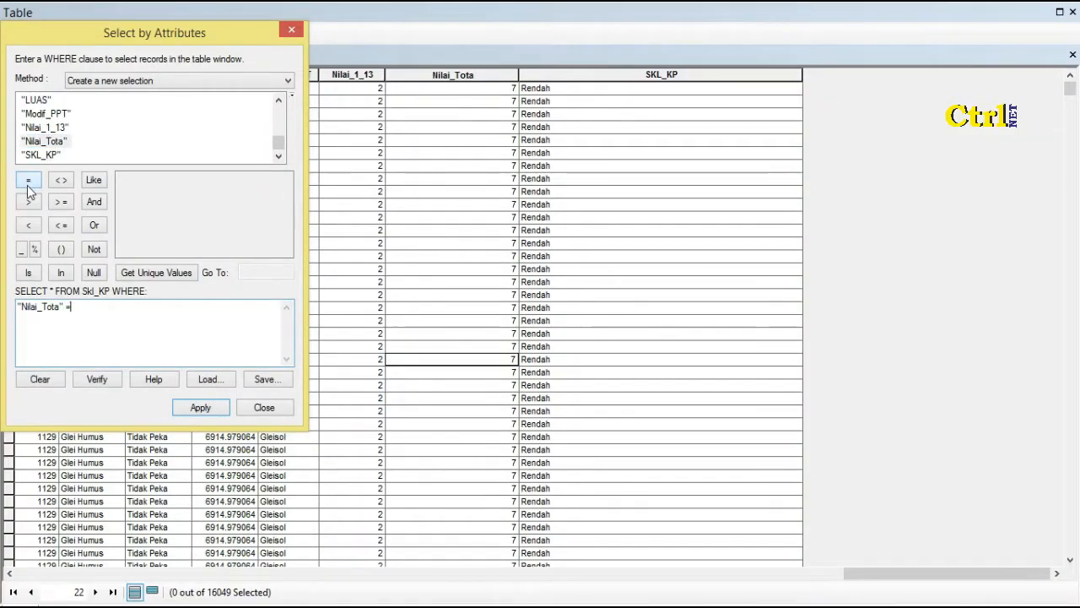
click(130, 273)
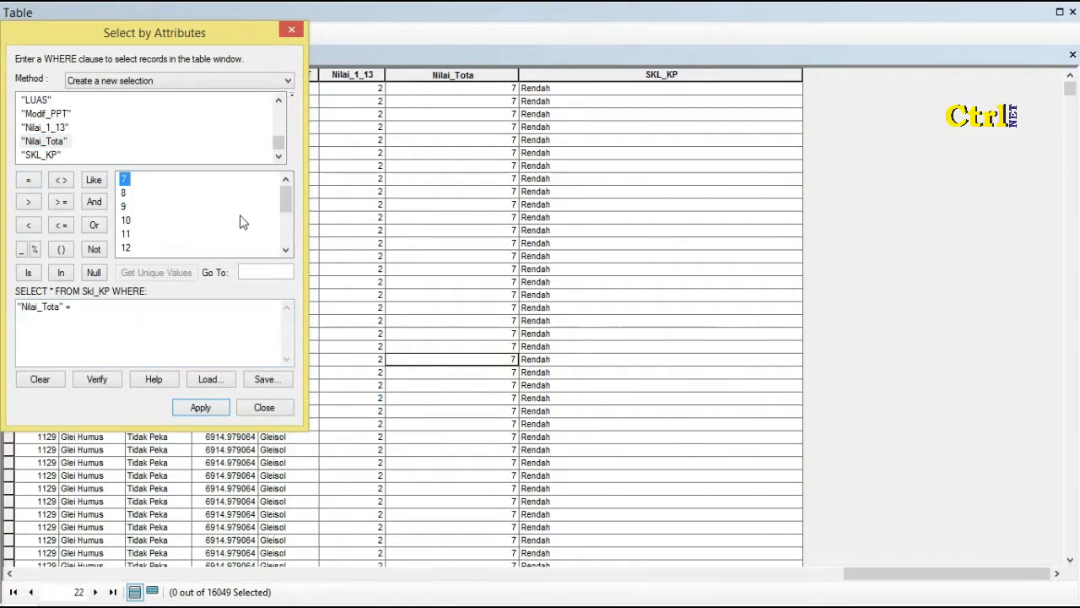
click(123, 209)
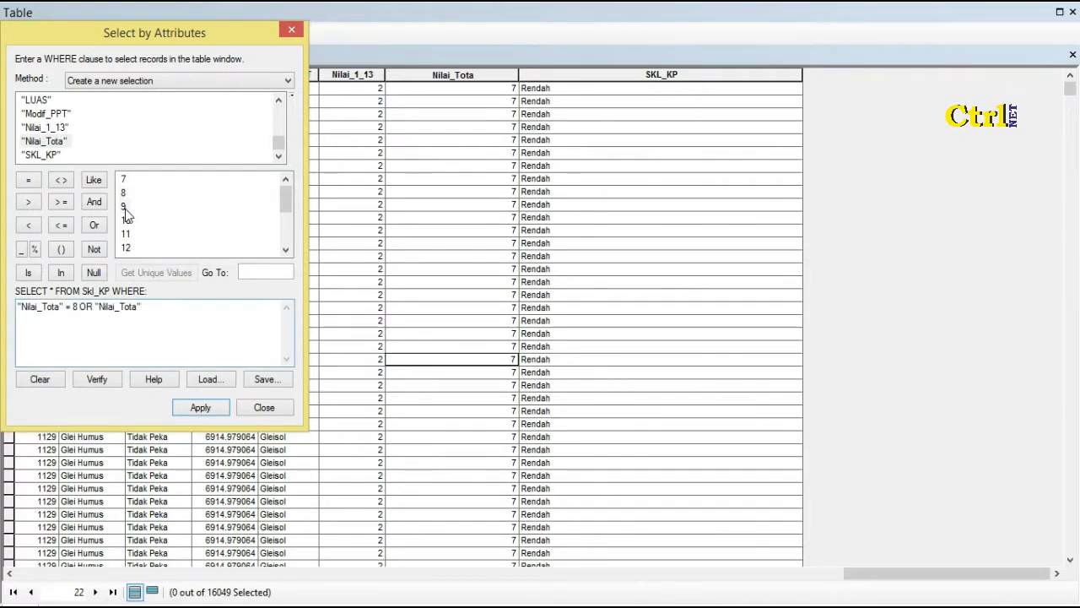
double_click(125, 208)
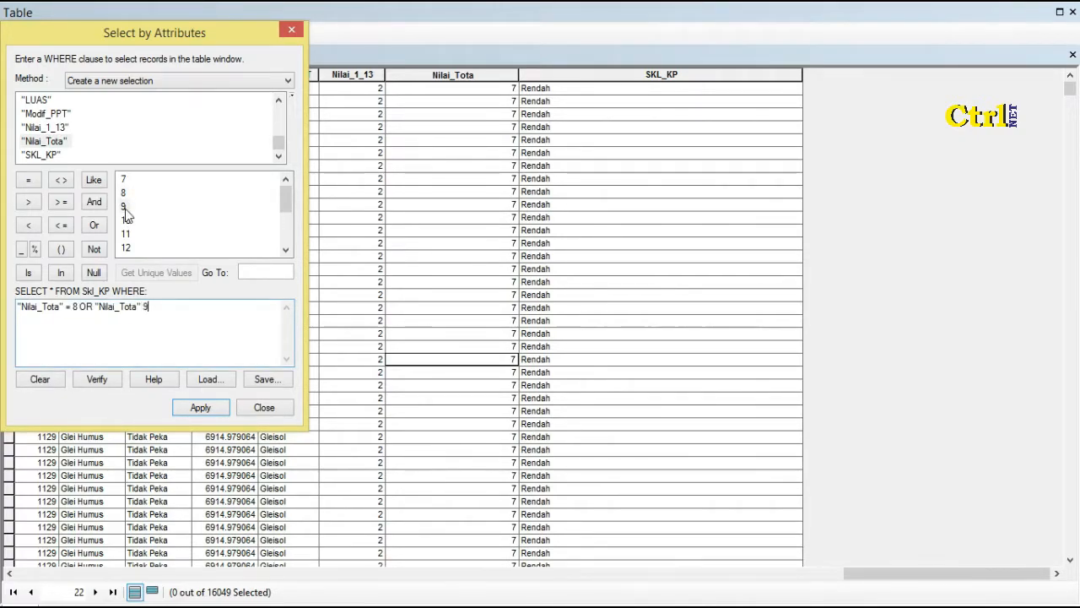
click(94, 225)
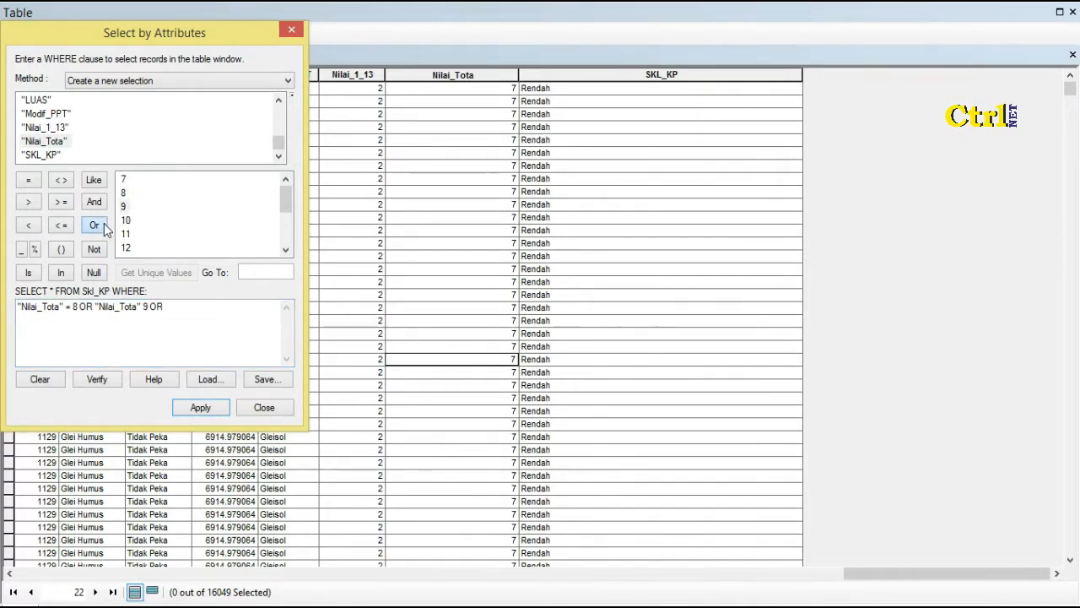
double_click(43, 141)
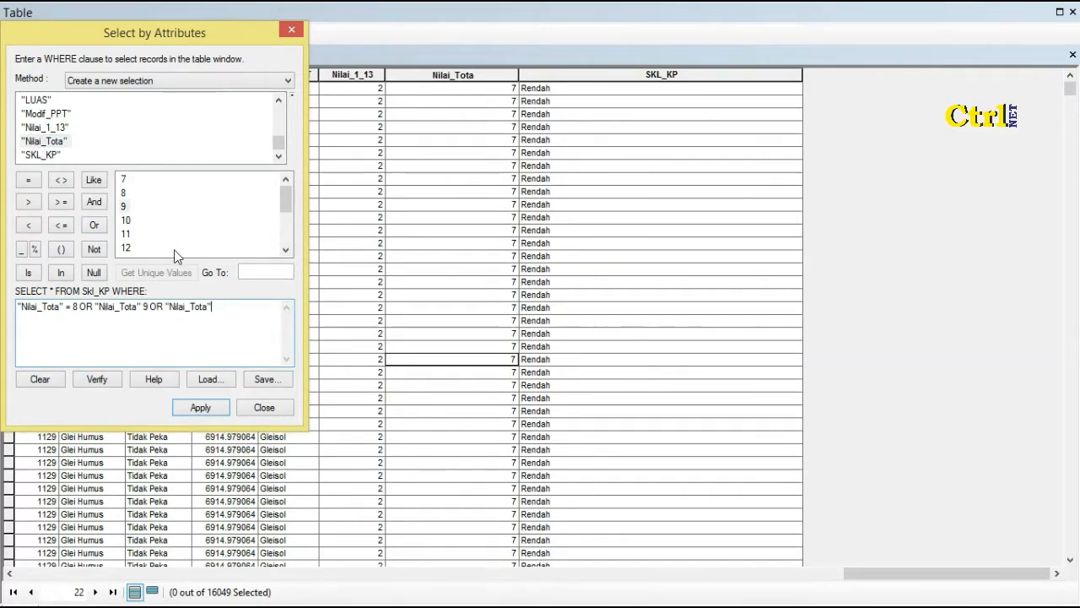
Step: Complete the clause as "Nilai_Tota" = 8 OR "Nilai_Tota" = 9 OR "Nilai_Tota" = 10 and apply the selection
click(144, 305)
click(30, 184)
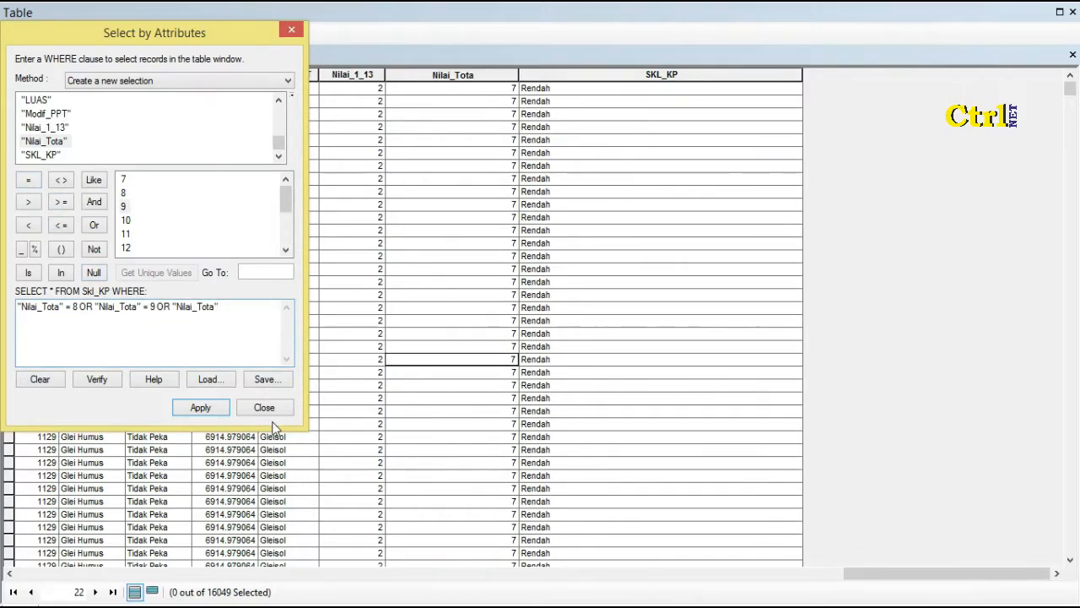
click(221, 306)
click(28, 179)
double_click(125, 221)
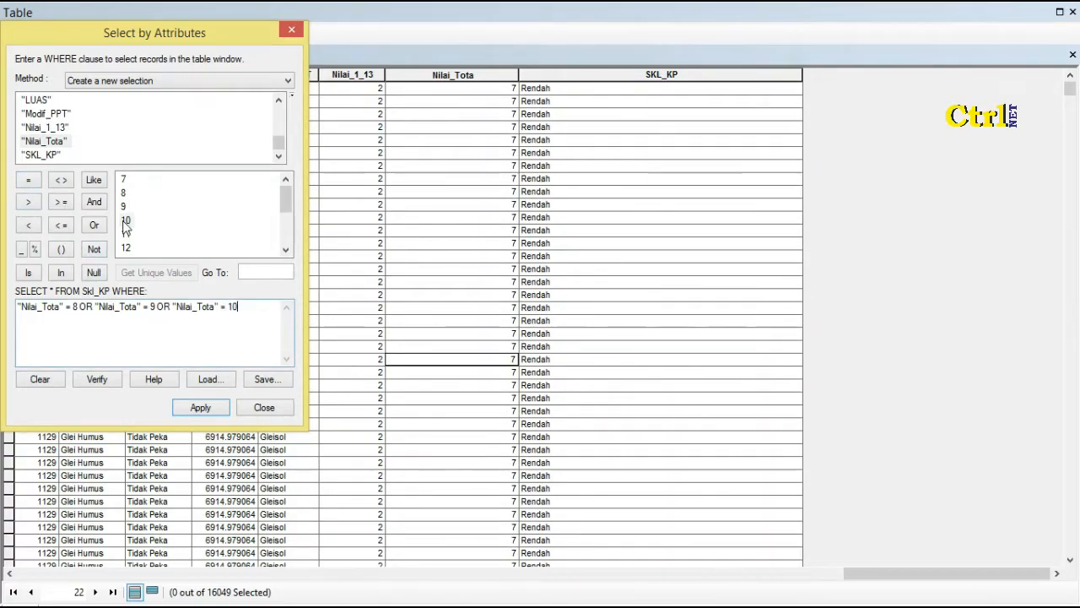
click(201, 409)
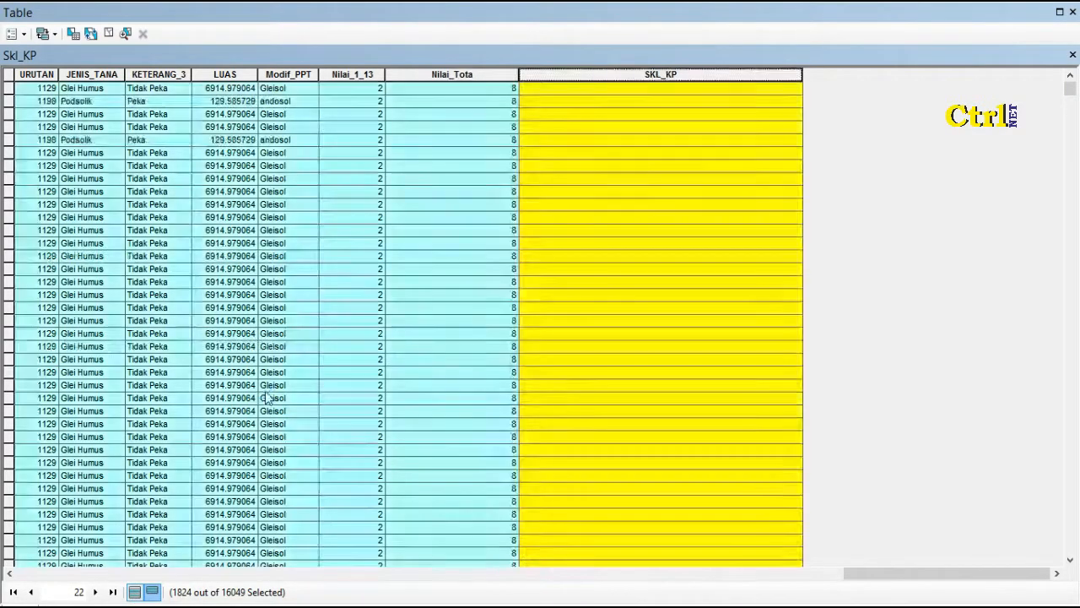
Step: Limit the Skl_KP table to the selected records and look through their Nilai_Tota values
click(272, 386)
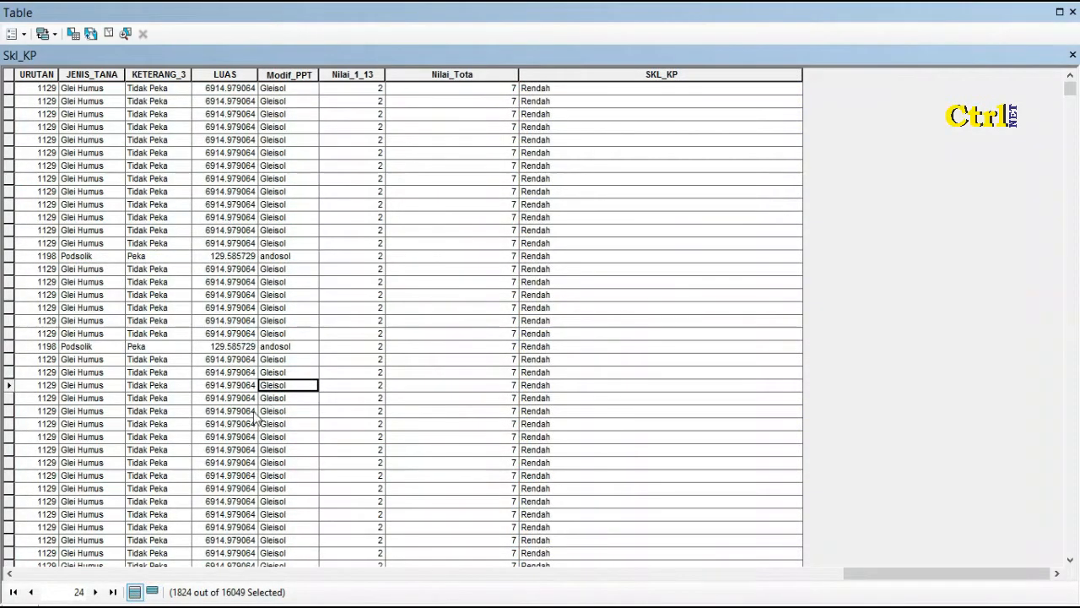
click(152, 592)
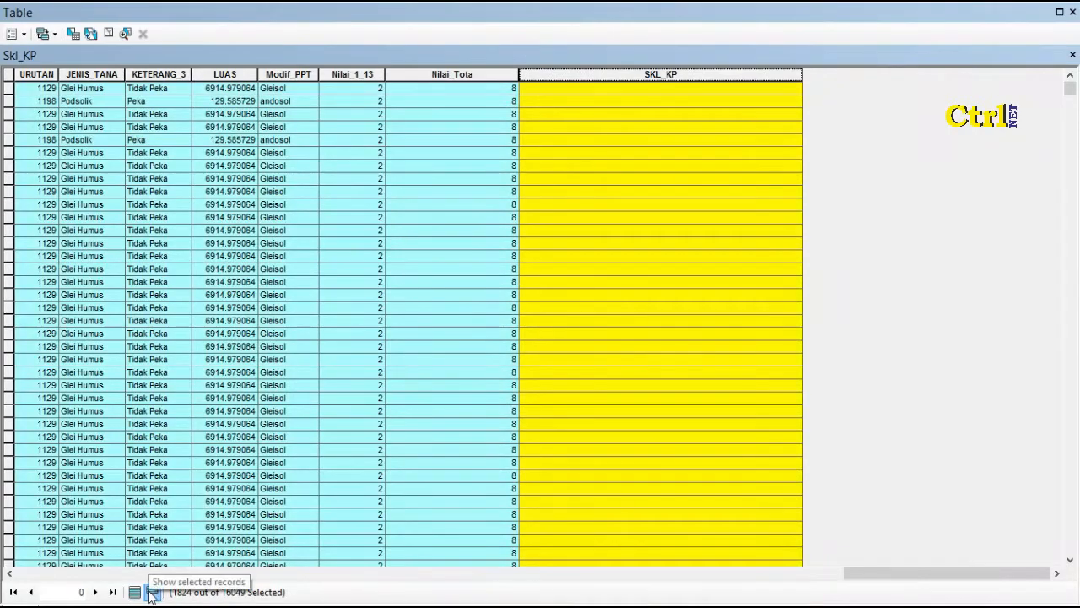
mouse_move(1070, 90)
mouse_down()
mouse_move(1073, 518)
mouse_move(1072, 90)
mouse_move(1070, 503)
mouse_move(1060, 80)
mouse_up()
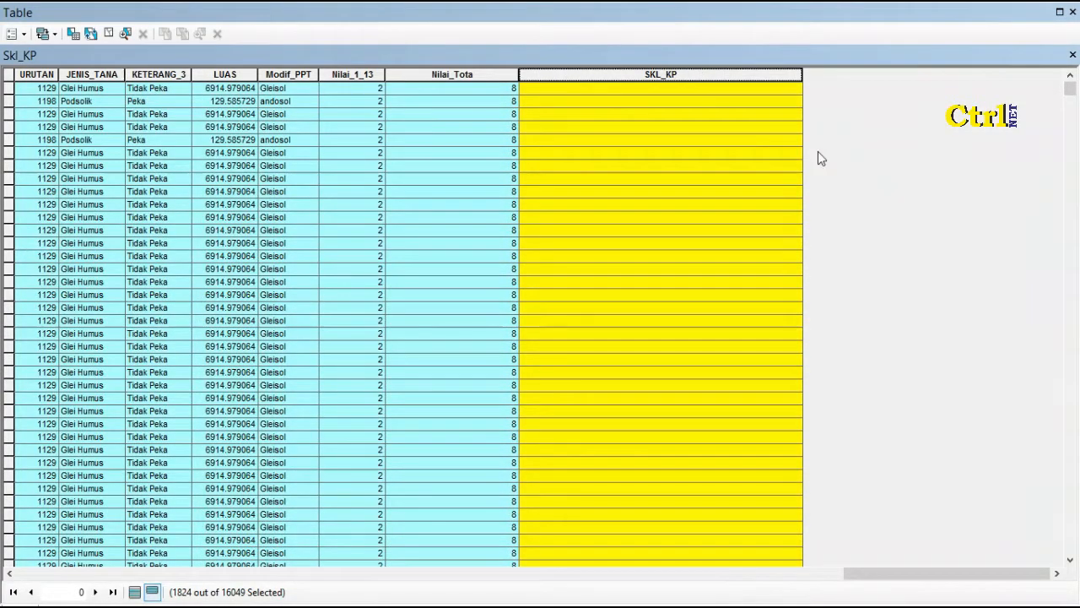
Step: Calculate SKL_KP as "Kurang" for the selected records with Nilai_Tota 8 to 10
drag(1070, 91, 1074, 553)
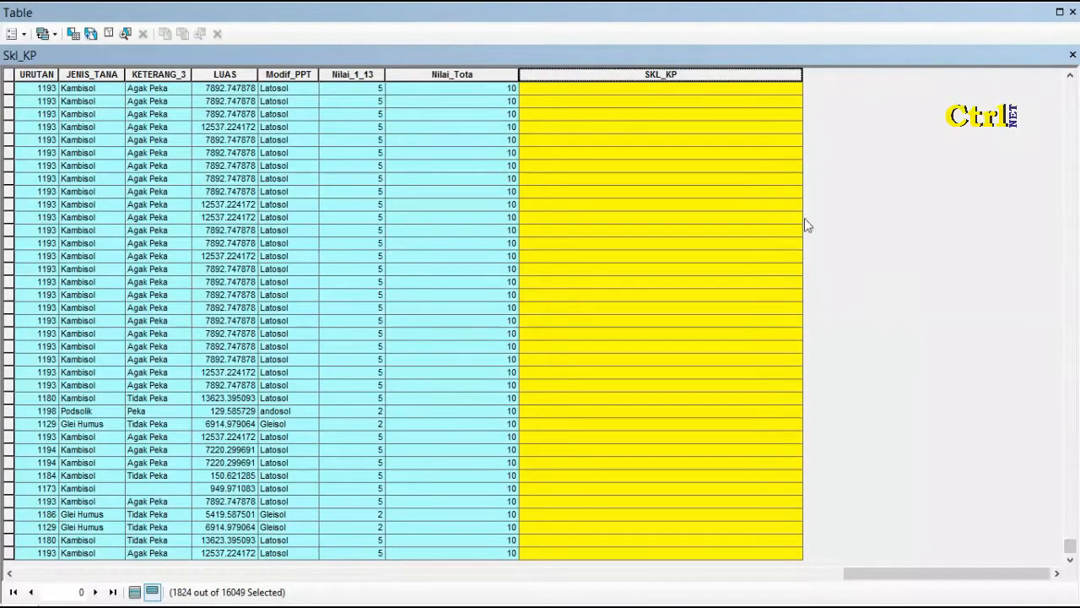
right_click(677, 73)
click(736, 177)
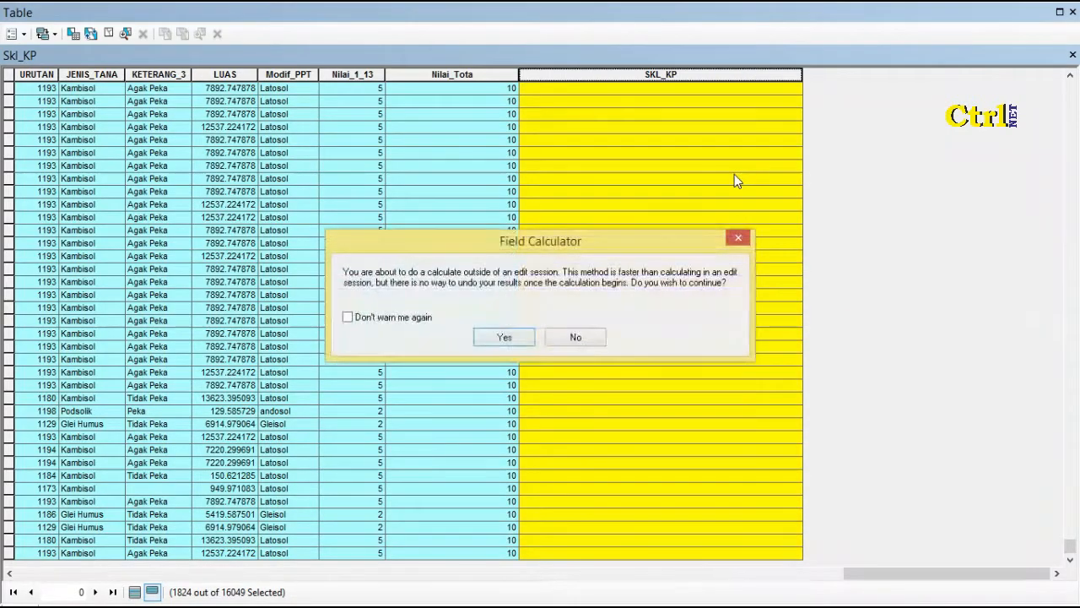
click(504, 336)
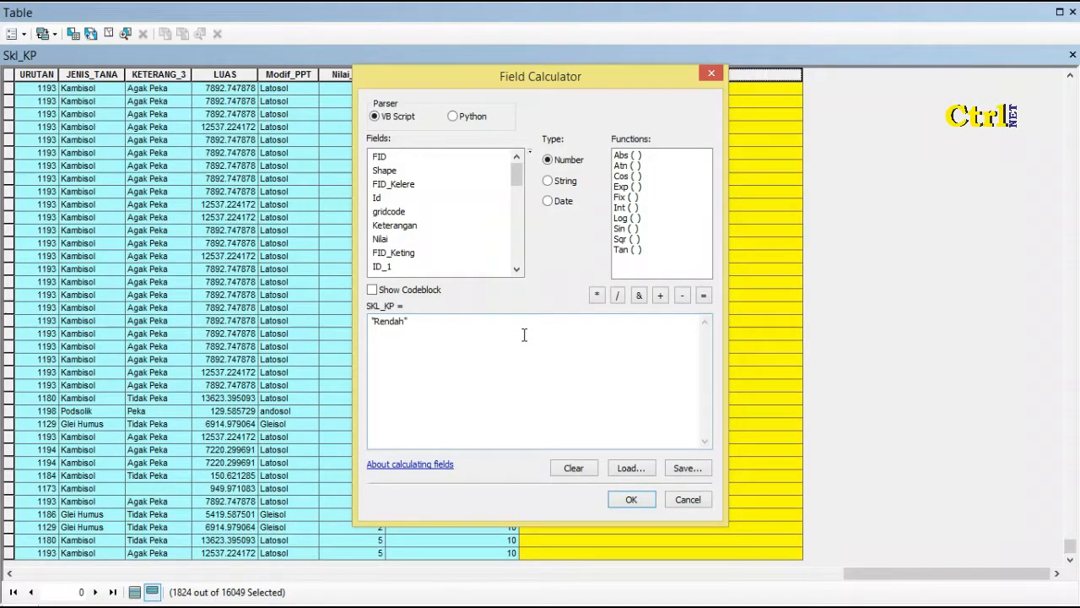
drag(405, 321, 392, 323)
text(Kurang)
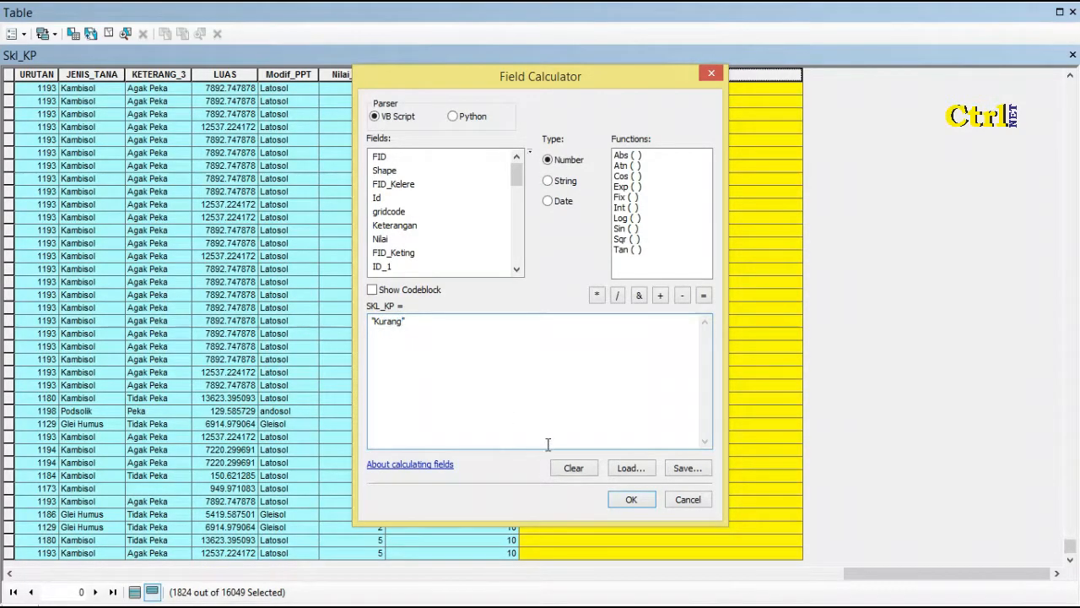
click(631, 500)
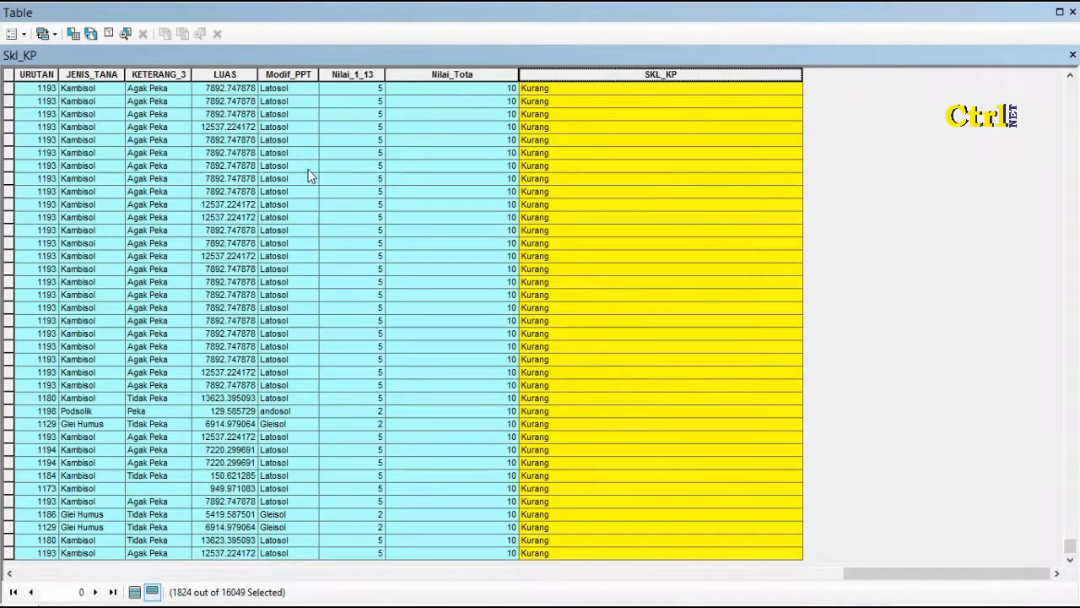
Step: Replace the attribute selection clause with "Nilai_Tota" = 11 OR "Nilai_Tota" = 12
click(74, 34)
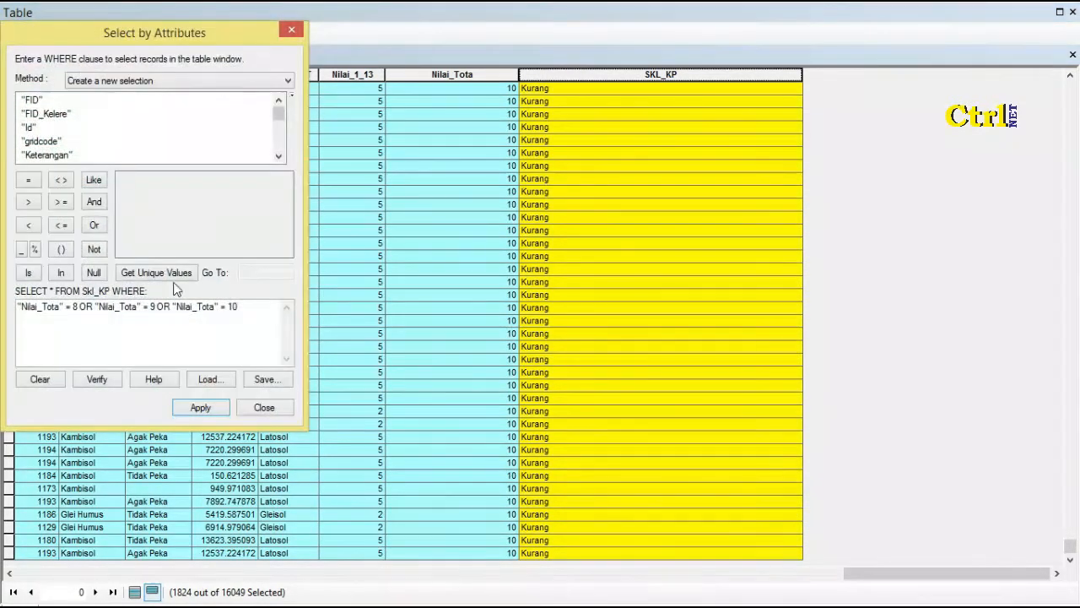
click(40, 380)
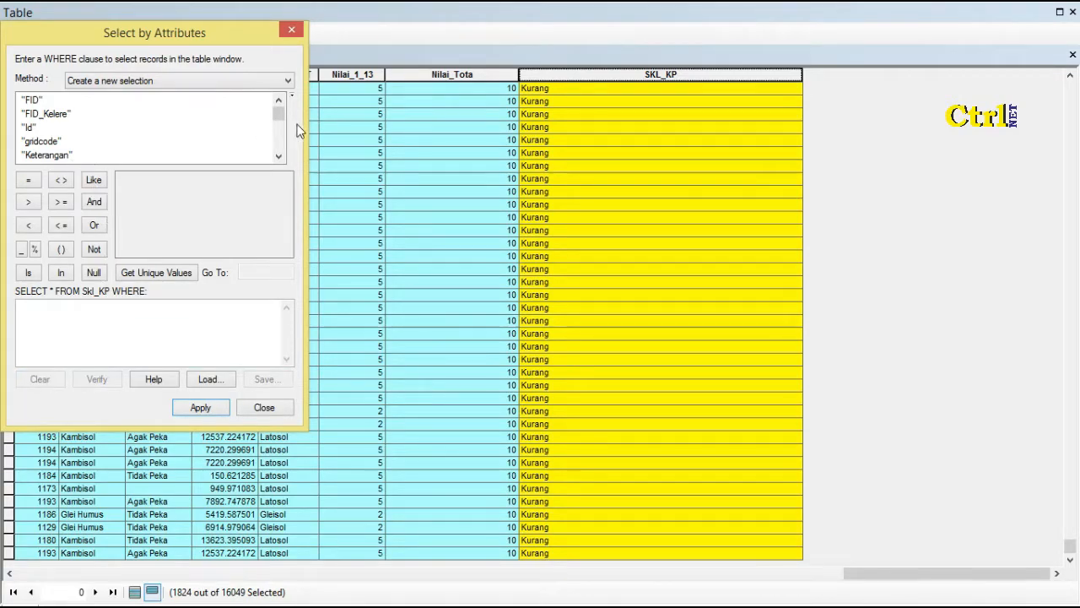
drag(280, 112, 280, 145)
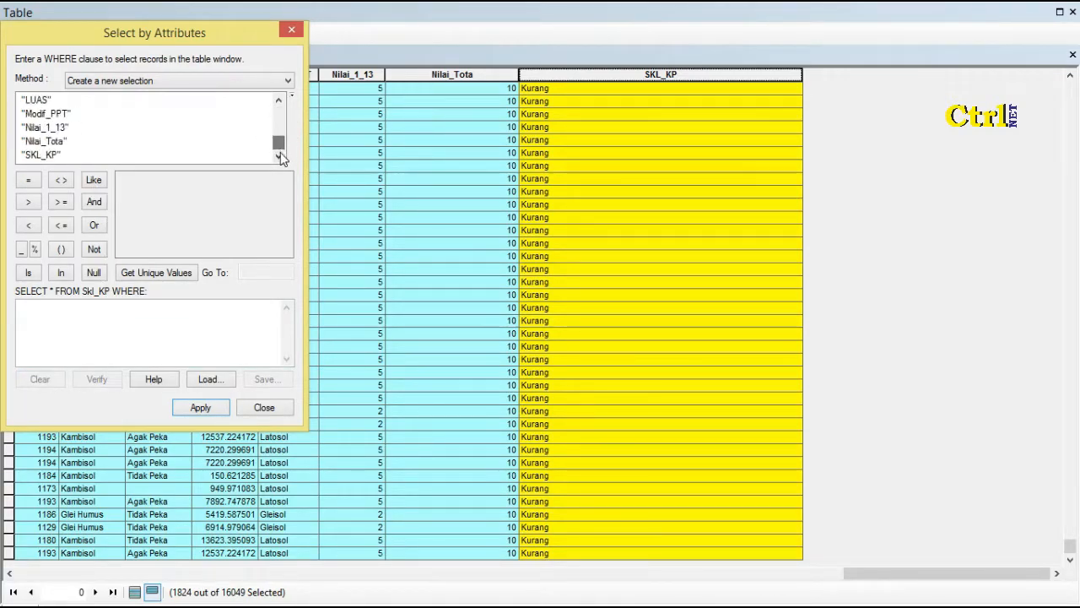
double_click(52, 142)
click(28, 181)
click(131, 272)
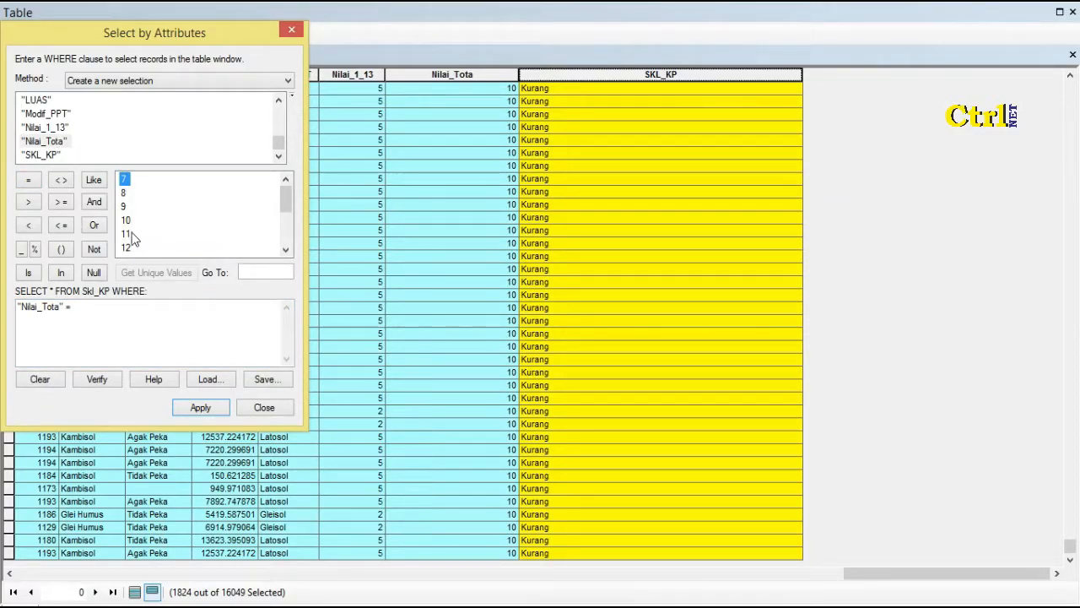
double_click(126, 233)
click(94, 225)
double_click(44, 141)
click(28, 181)
double_click(126, 248)
Step: Extend the clause with OR "Nilai_Tota" = 13 OR "Nilai_Tota" = 14 and apply the selection
drag(287, 207, 288, 221)
click(94, 224)
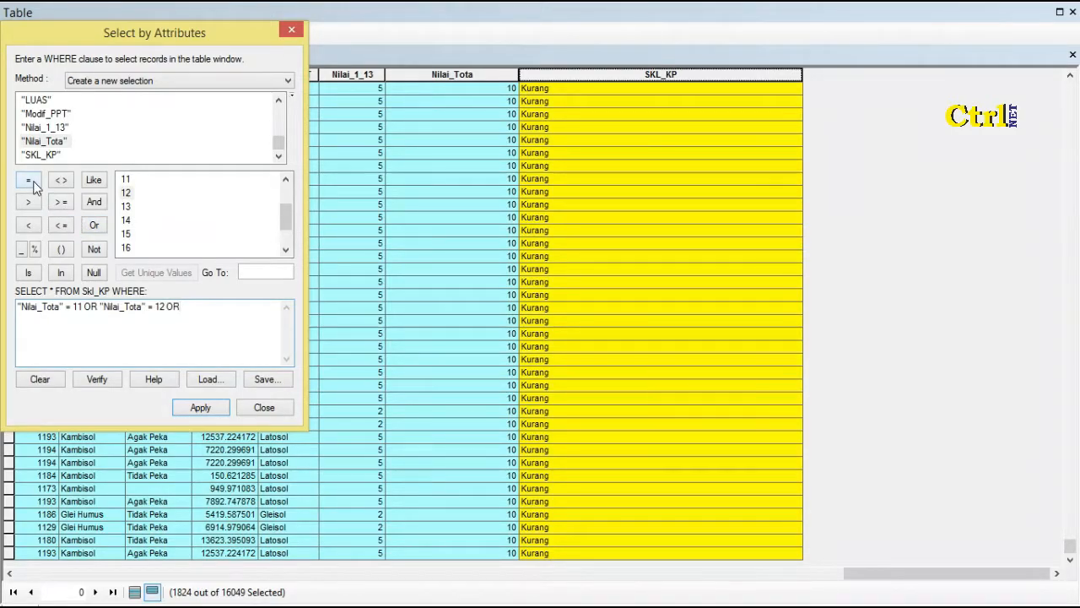
double_click(48, 142)
click(28, 180)
click(126, 206)
double_click(128, 207)
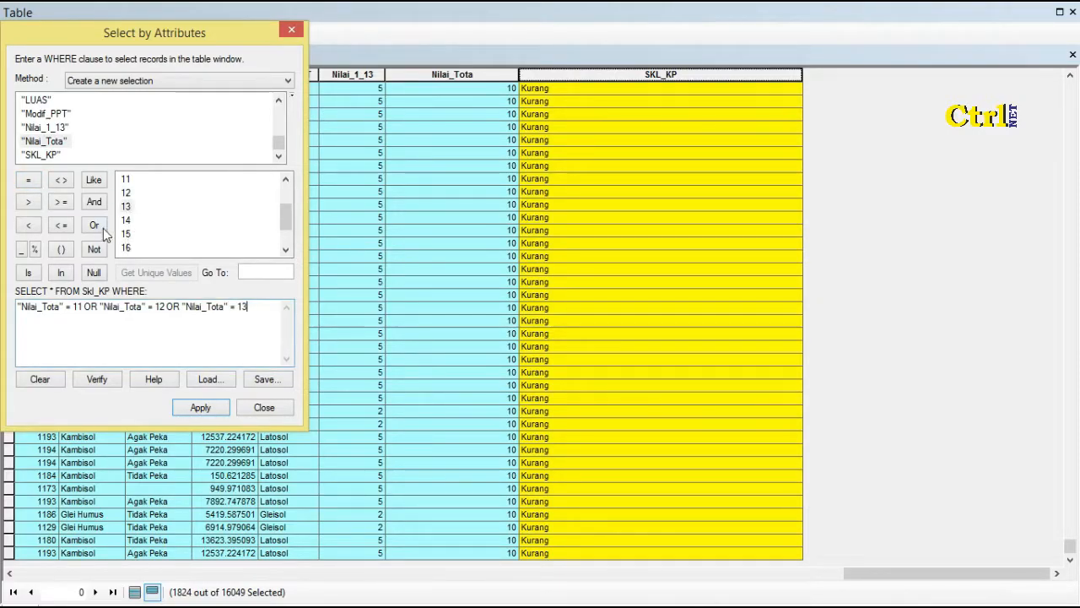
click(100, 225)
double_click(58, 143)
click(28, 180)
double_click(127, 221)
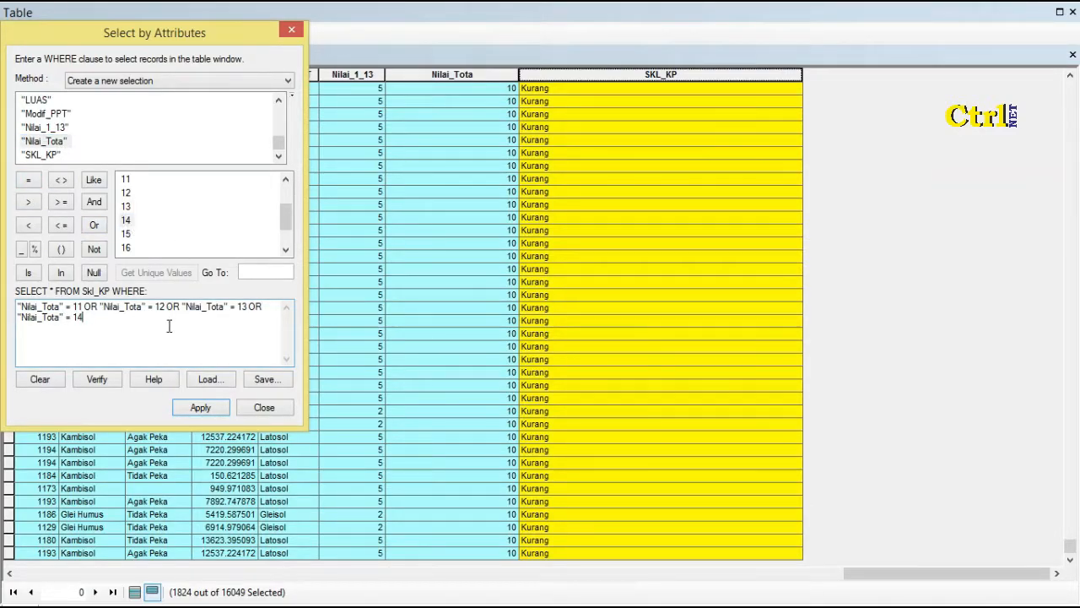
click(207, 407)
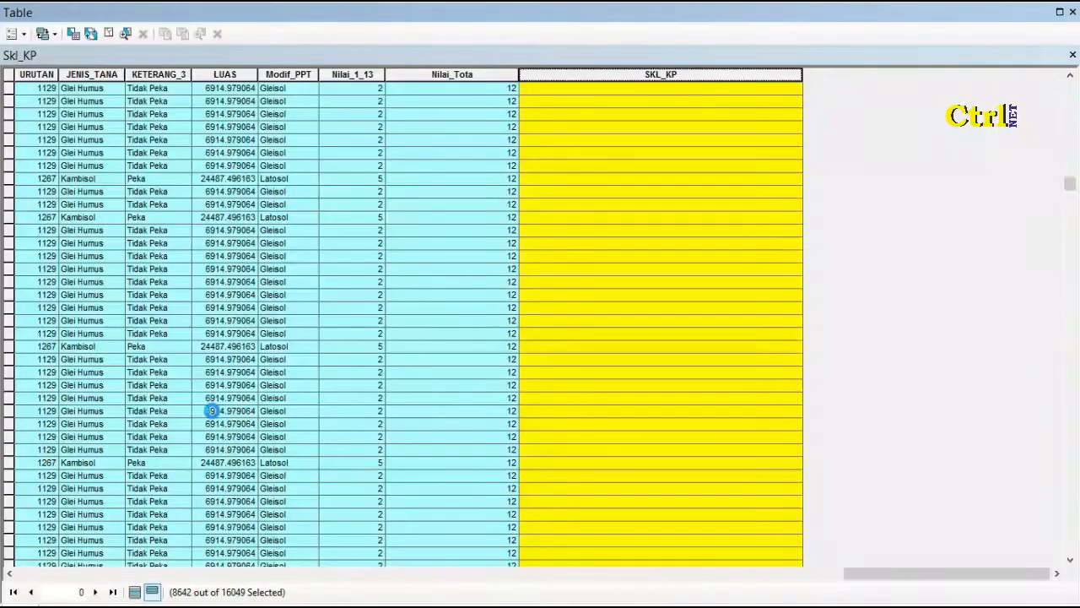
Step: Calculate SKL_KP as "Sedang" for the selected records with Nilai_Tota 11 to 14
drag(1069, 182, 1038, 289)
click(671, 166)
right_click(655, 74)
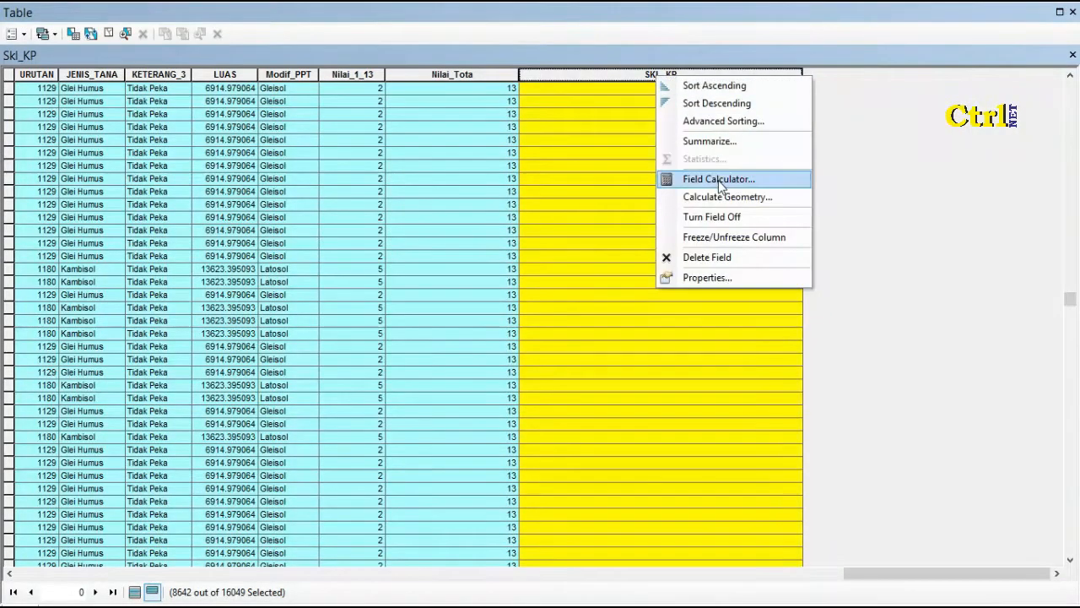
click(684, 176)
click(499, 405)
drag(406, 321, 377, 324)
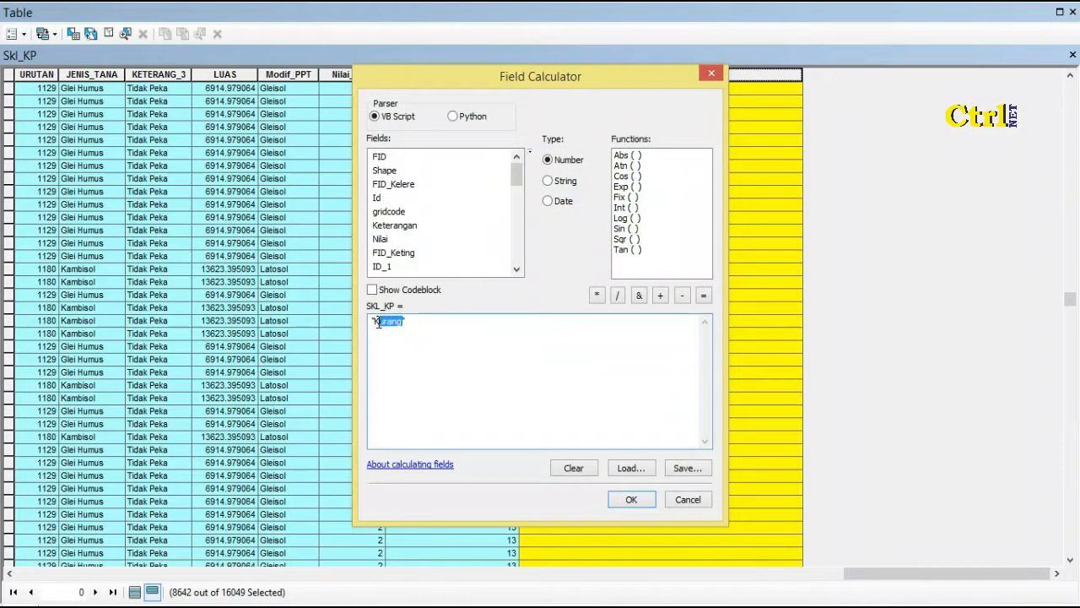
text(Sedang")
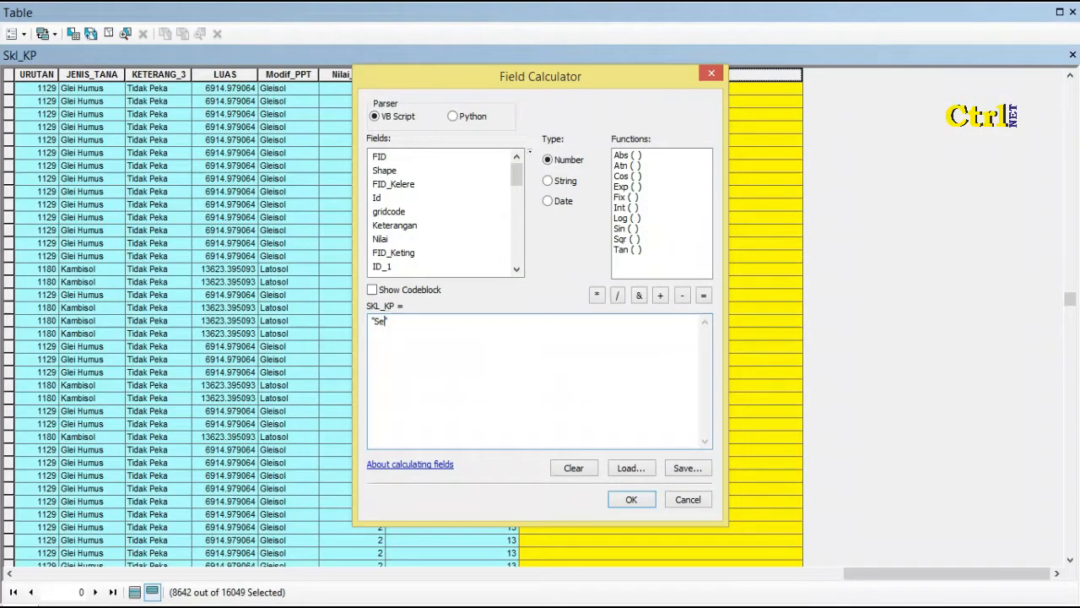
click(632, 499)
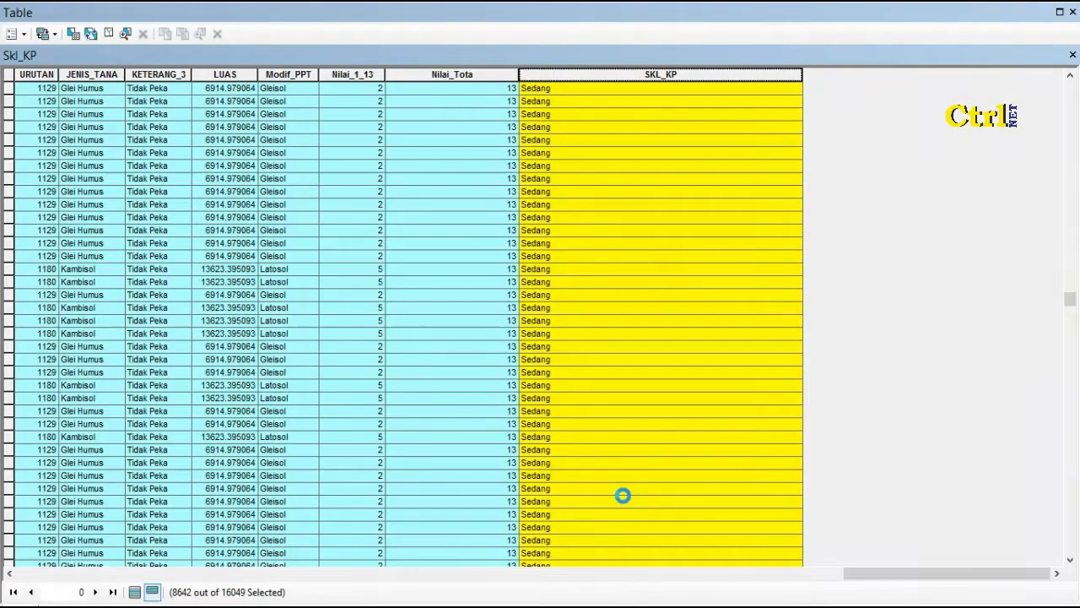
Step: Replace the attribute selection clause with "Nilai_Tota" = 15
click(74, 36)
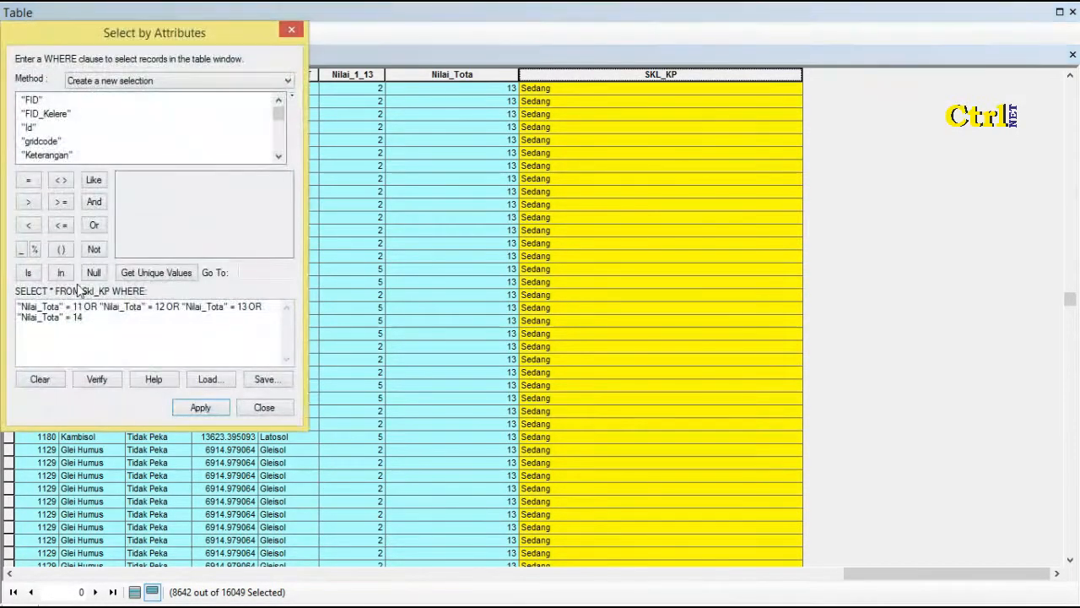
click(40, 379)
click(279, 156)
double_click(44, 141)
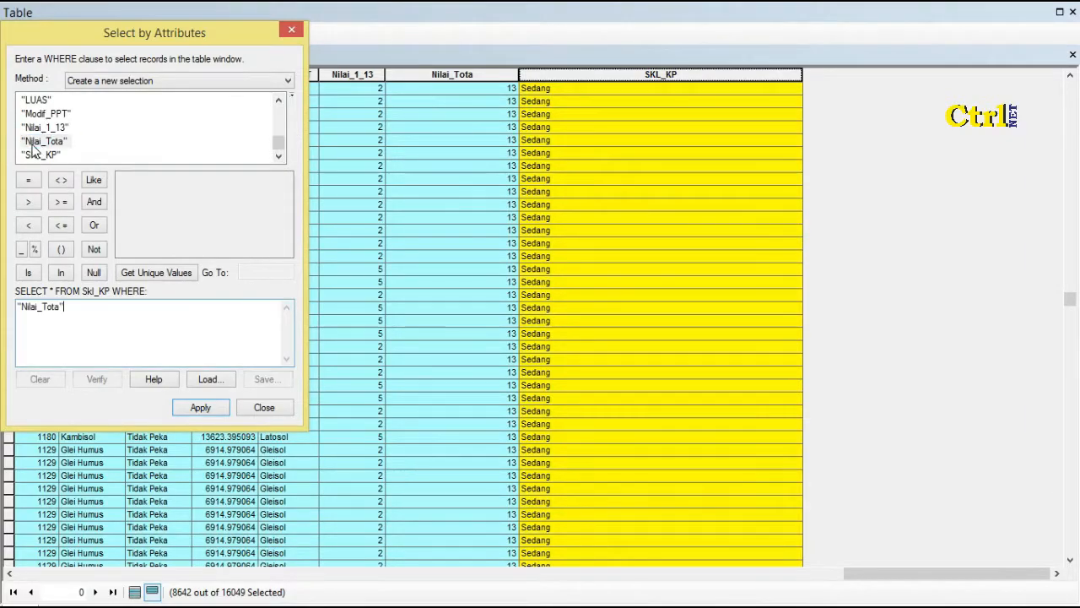
click(28, 179)
click(156, 272)
drag(290, 209, 289, 268)
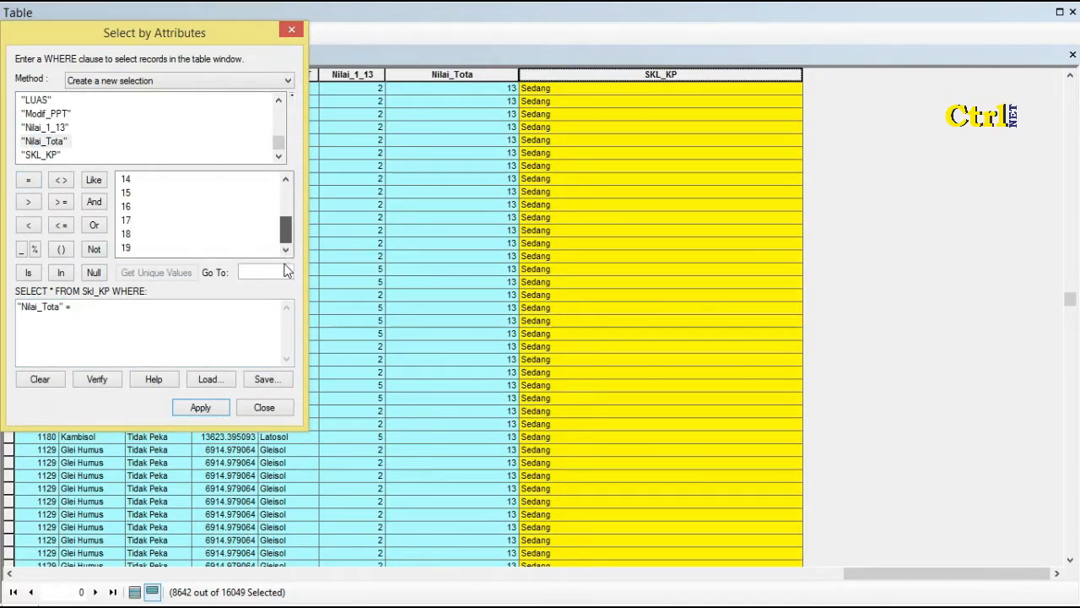
double_click(126, 192)
Step: Extend the clause with OR "Nilai_Tota" = 16 OR "Nilai_Tota" = 17 and apply the selection
click(93, 224)
double_click(44, 141)
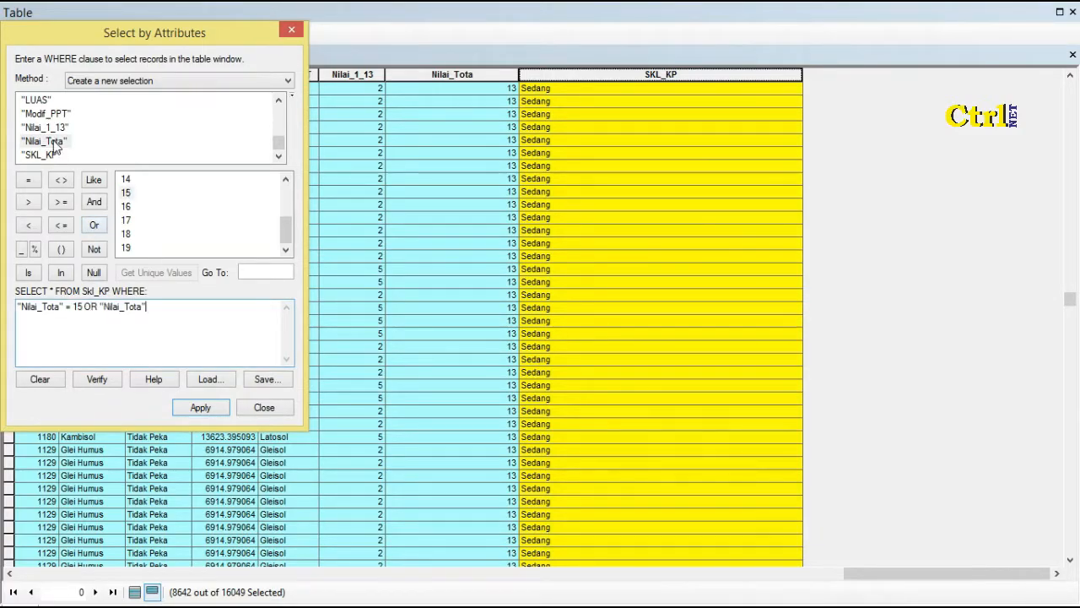
click(28, 180)
double_click(126, 206)
click(94, 225)
double_click(44, 141)
double_click(126, 221)
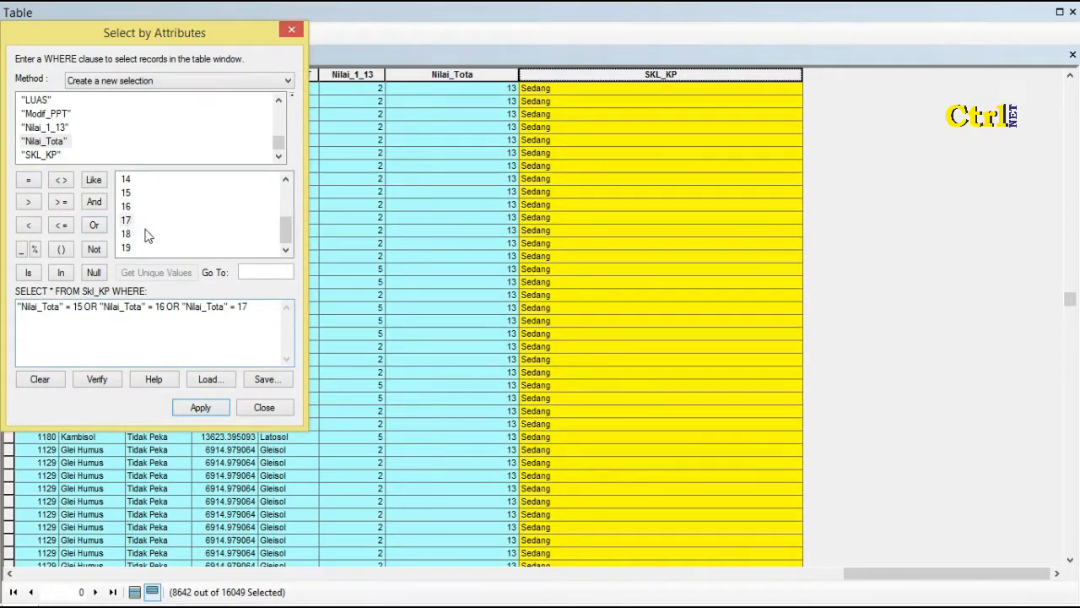
click(200, 408)
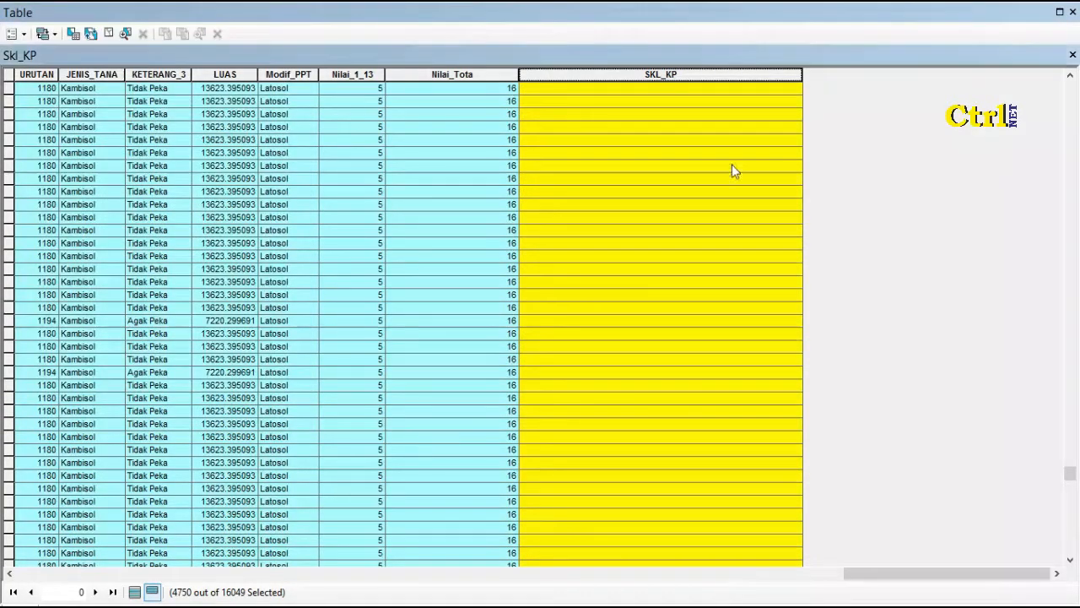
Step: Calculate SKL_KP as "Cukup" for the selected records with Nilai_Tota 15 to 17
right_click(701, 74)
click(761, 174)
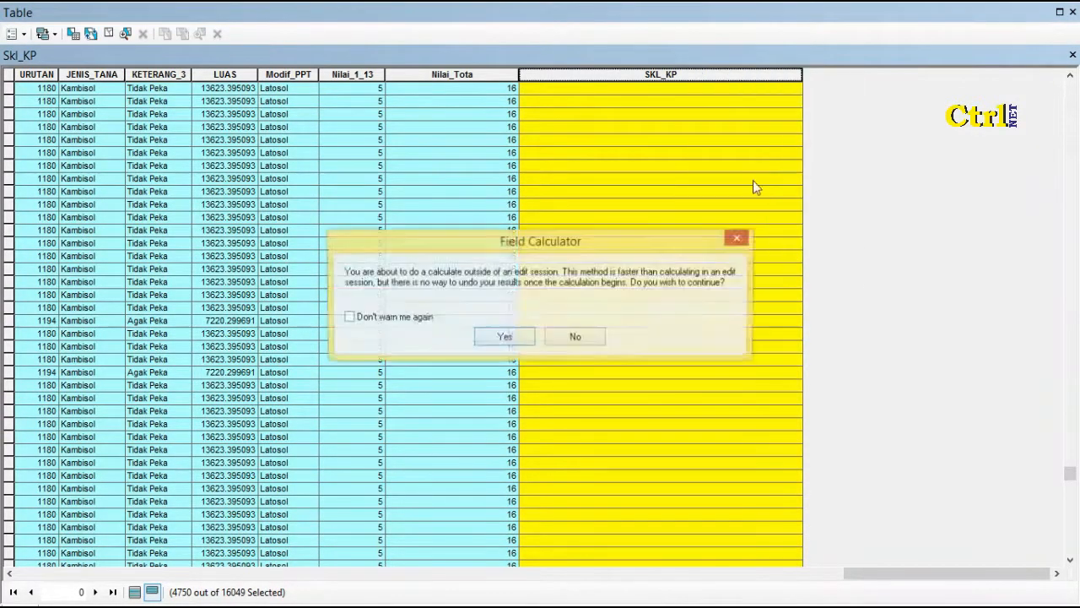
click(513, 336)
drag(408, 323, 374, 322)
text(C)
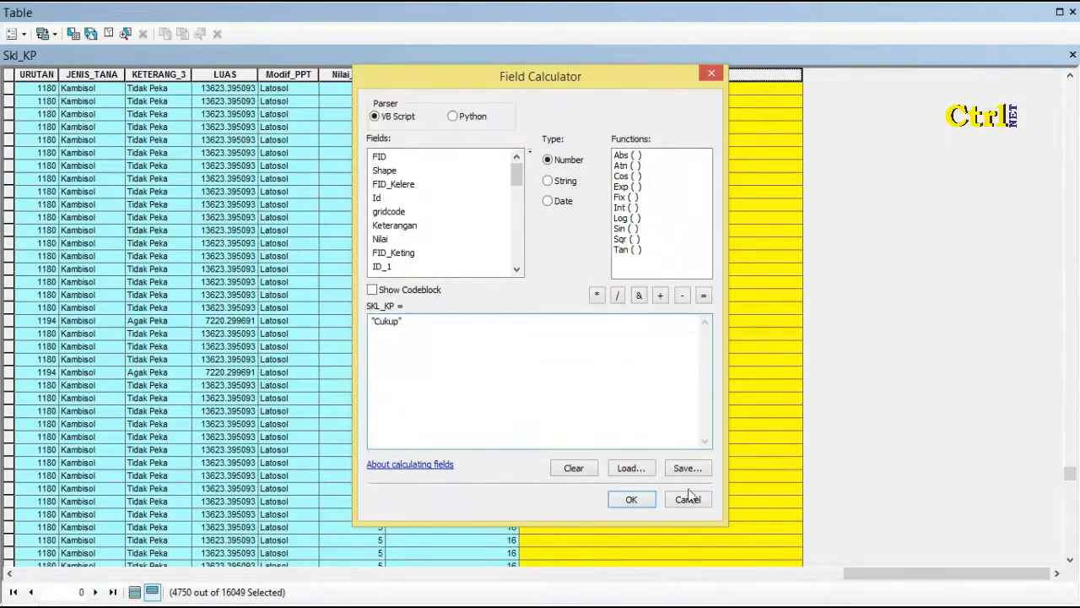
click(631, 499)
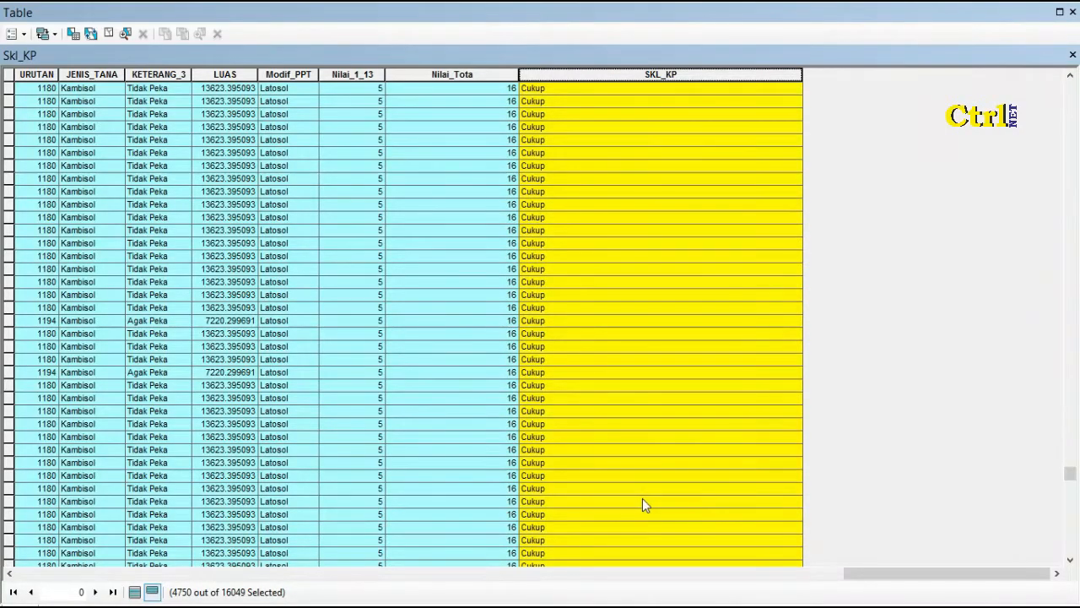
Step: Select the records matching "Nilai_Tota" = 18 OR "Nilai_Tota" = 19 in place of the previous clause
click(74, 33)
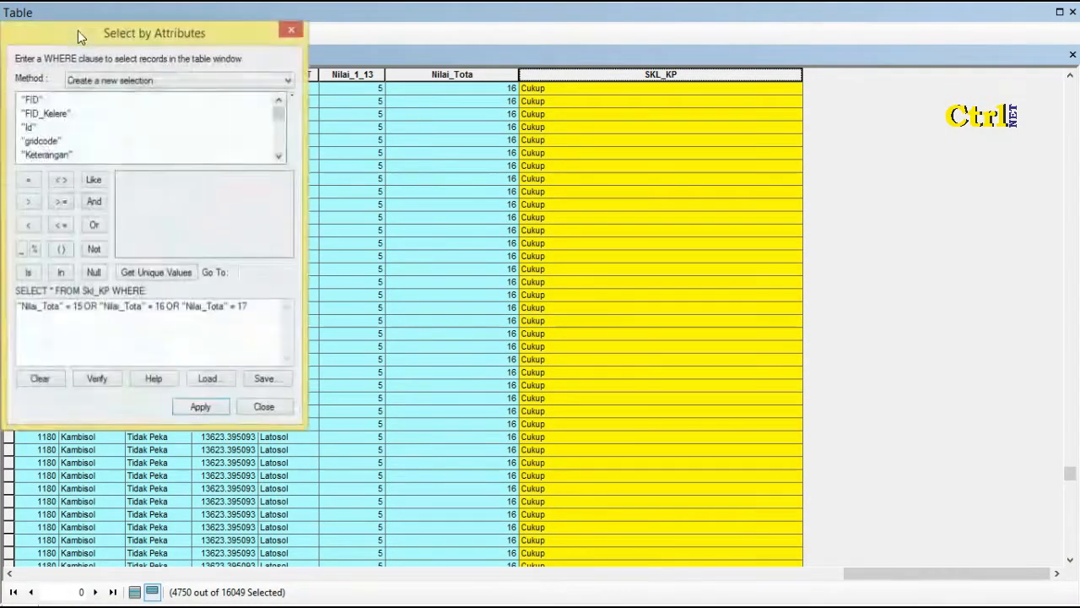
click(51, 379)
drag(278, 114, 278, 143)
double_click(44, 141)
click(28, 180)
click(132, 273)
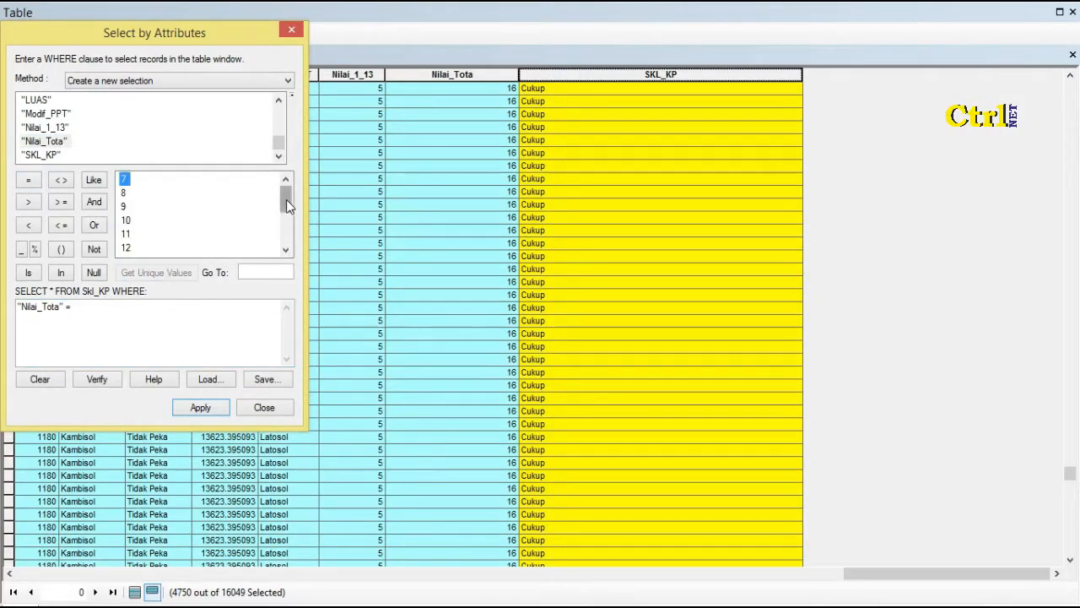
drag(287, 205, 287, 233)
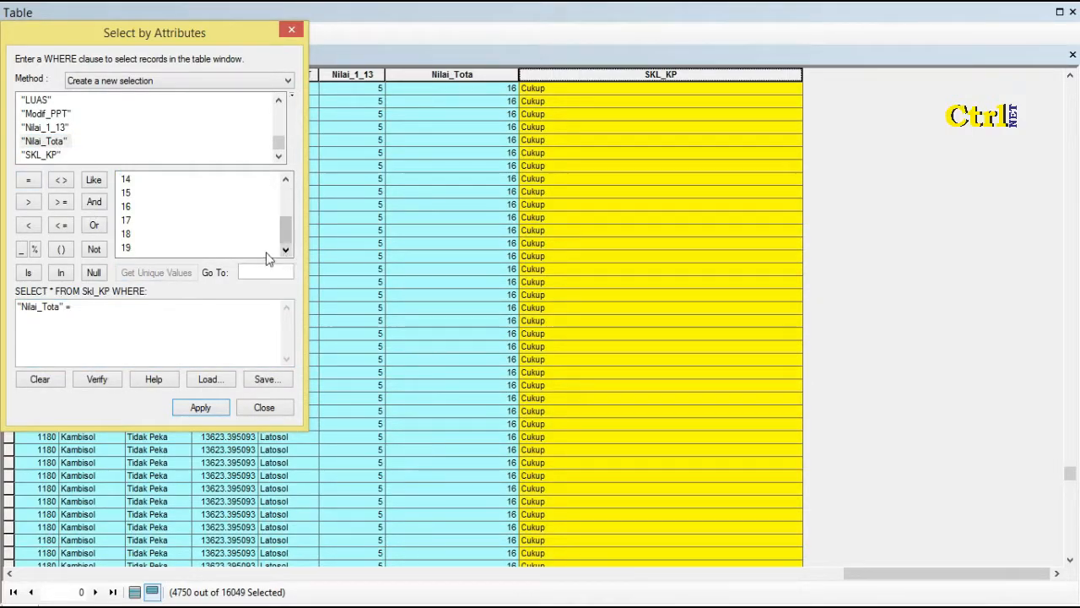
double_click(125, 234)
click(94, 224)
double_click(44, 141)
click(28, 180)
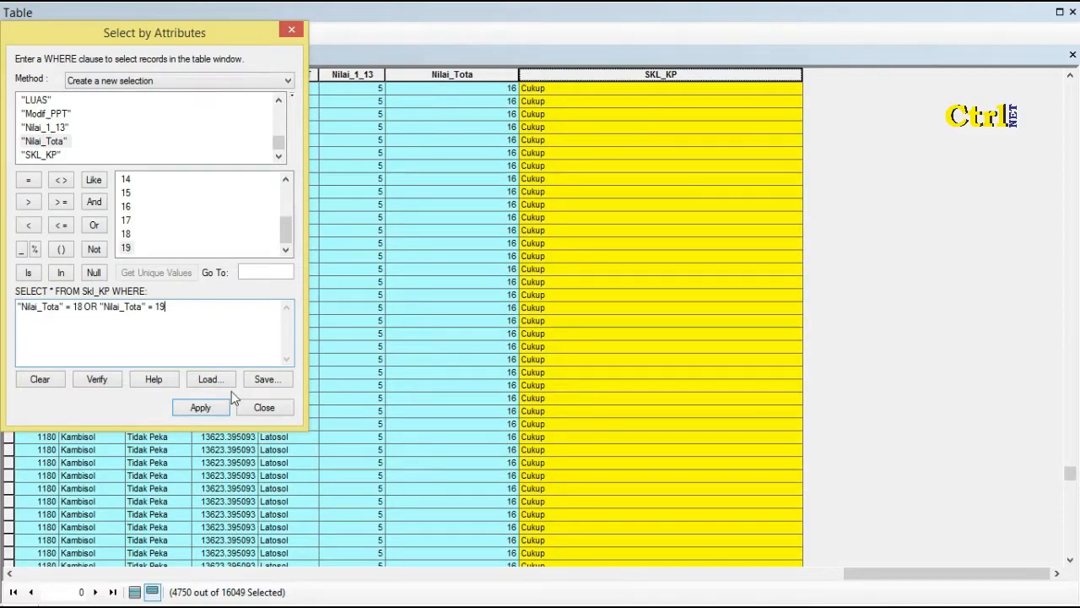
click(215, 410)
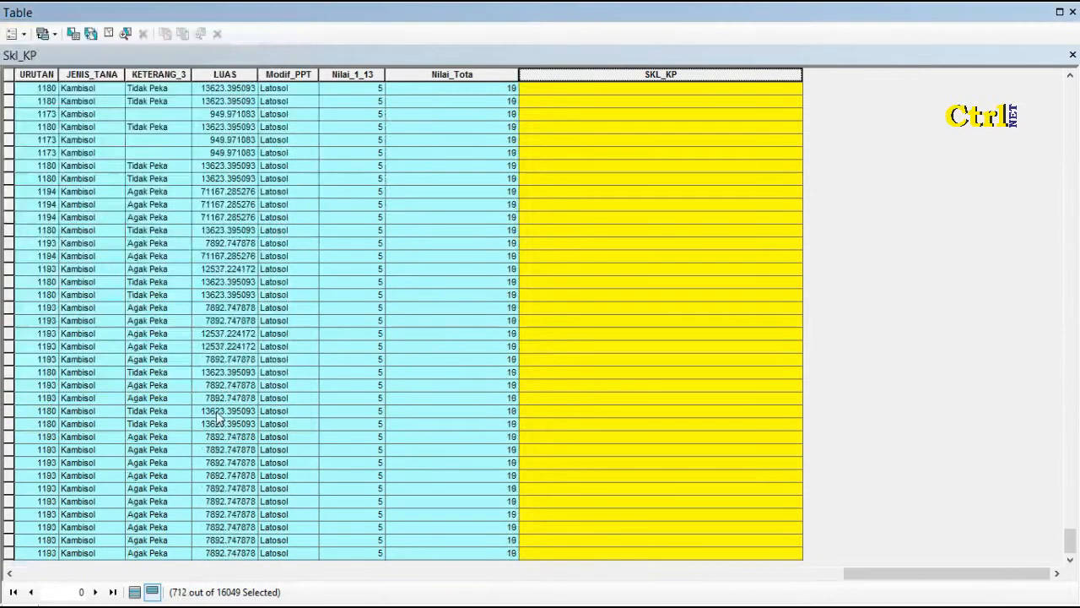
Step: Calculate SKL_KP with the highest stability class for the selected records with Nilai_Tota 18 and 19
right_click(701, 76)
click(739, 180)
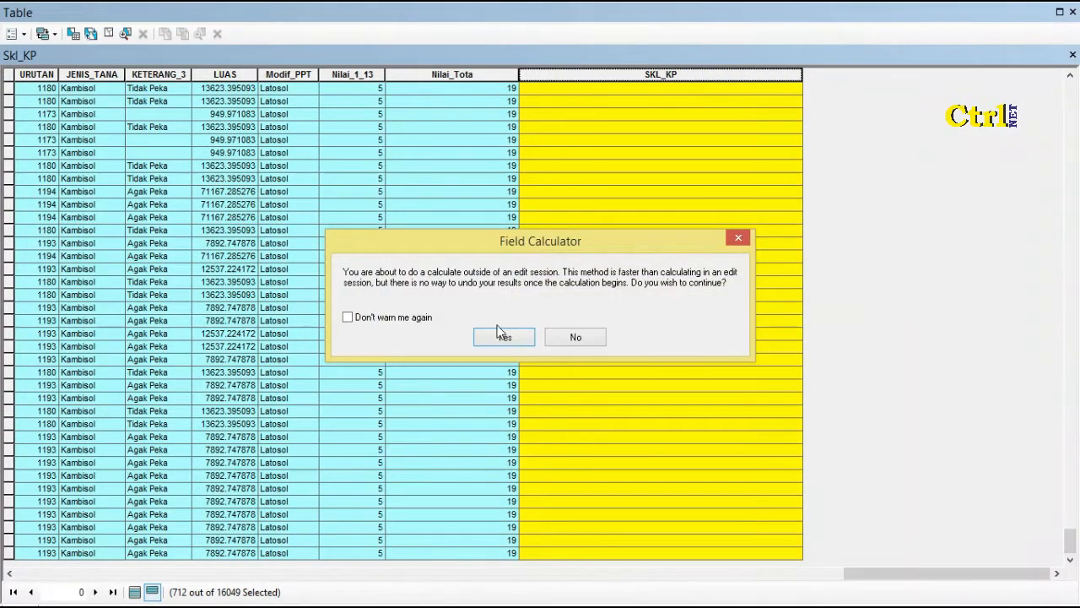
click(503, 337)
drag(404, 325, 378, 325)
text(T)
click(648, 499)
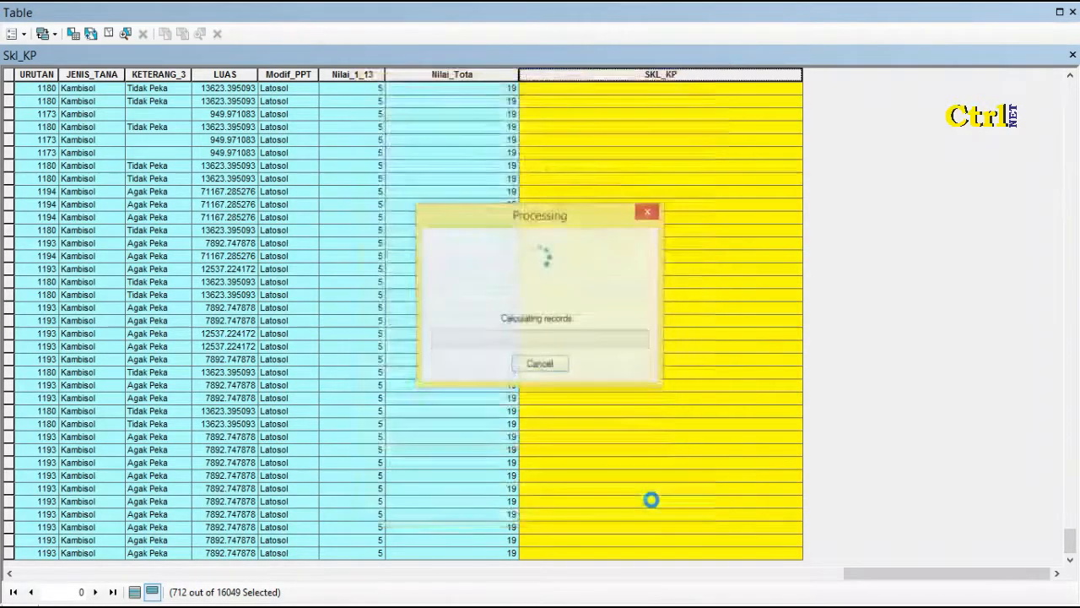
Step: Show all records with the selection cleared and close the Skl_KP attribute table
click(135, 592)
click(10, 79)
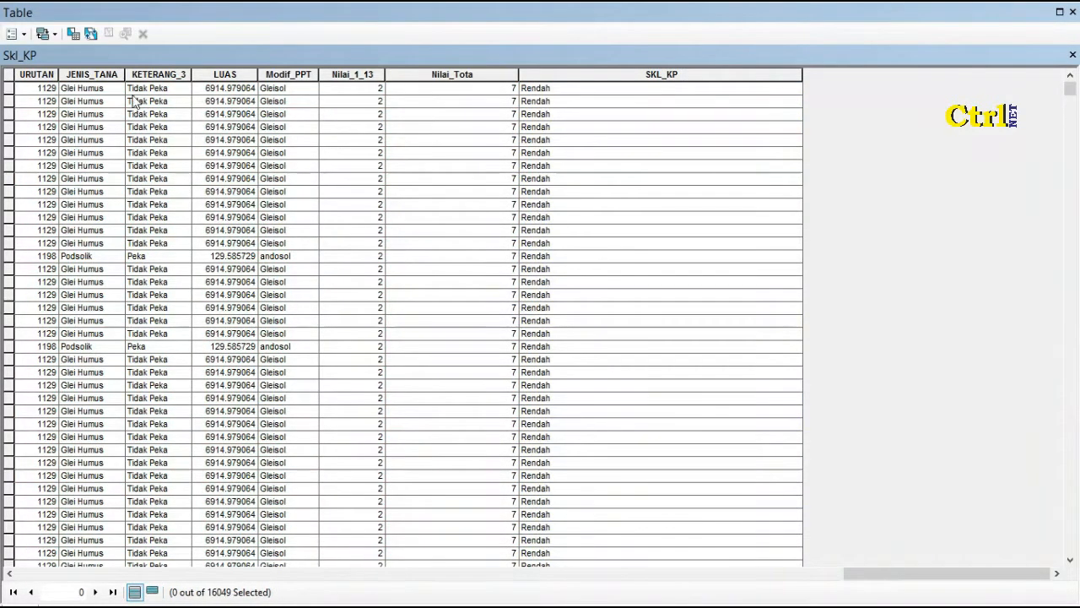
click(1073, 56)
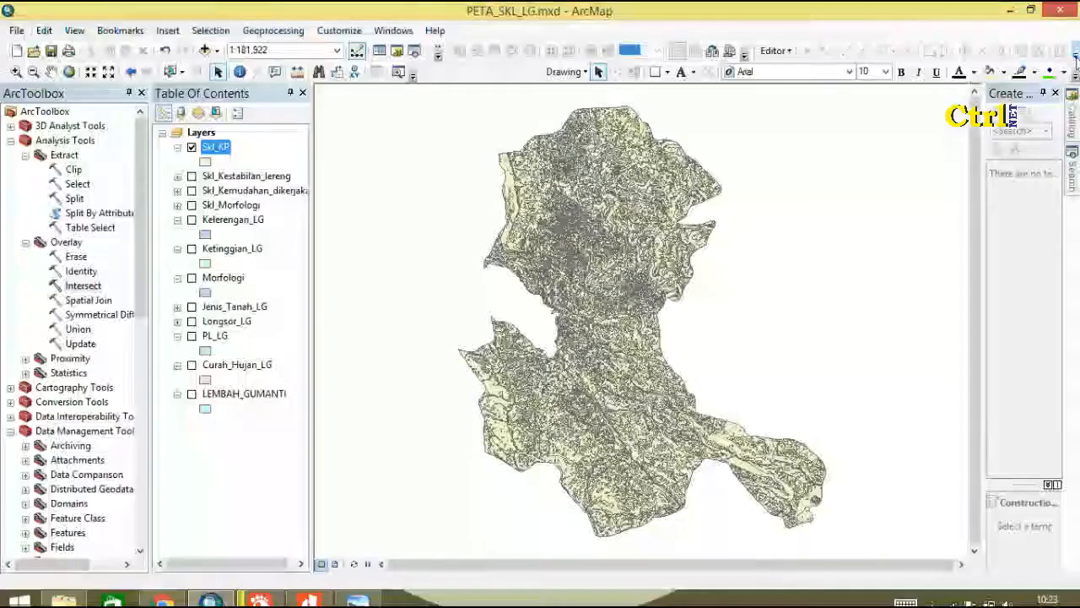
Step: Symbolize the Skl_KP layer by unique values of the SKL_KP field with all values added and <all other values> turned off
right_click(216, 147)
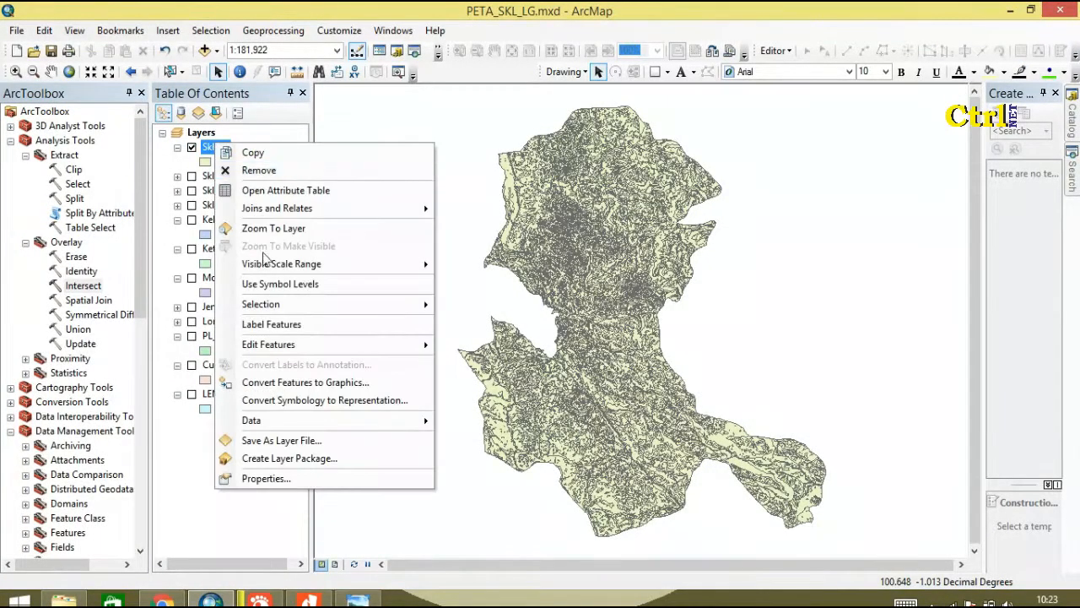
click(324, 478)
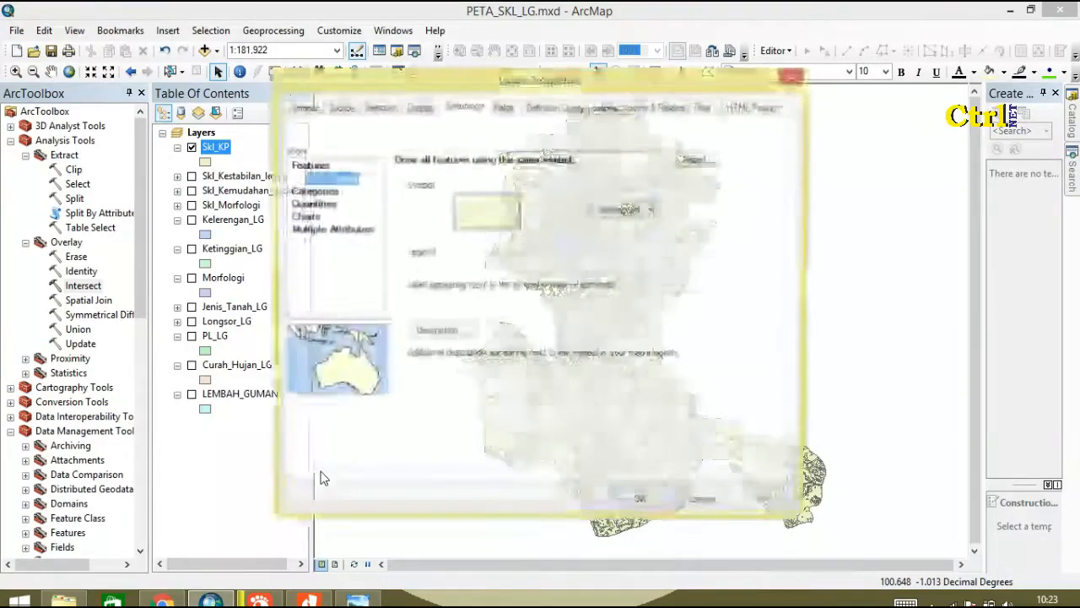
click(322, 195)
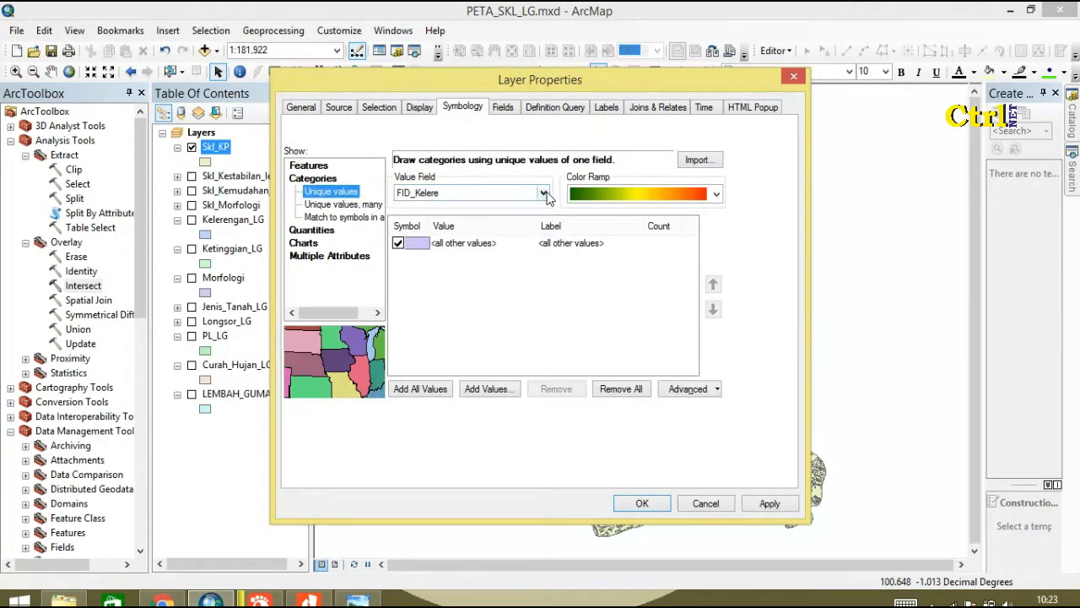
click(543, 192)
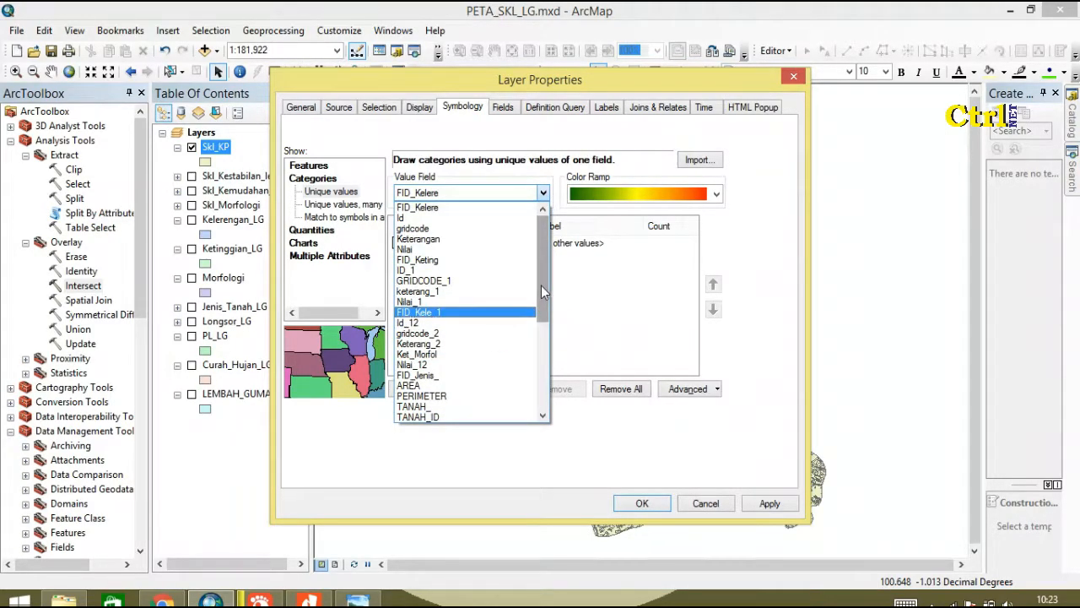
drag(541, 285, 541, 379)
click(414, 416)
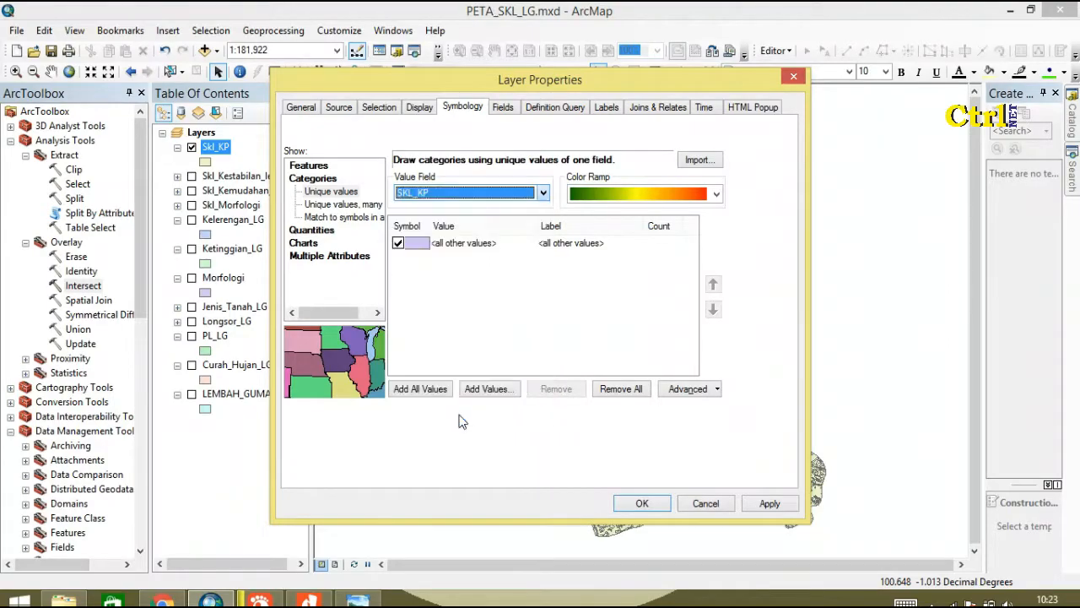
click(434, 388)
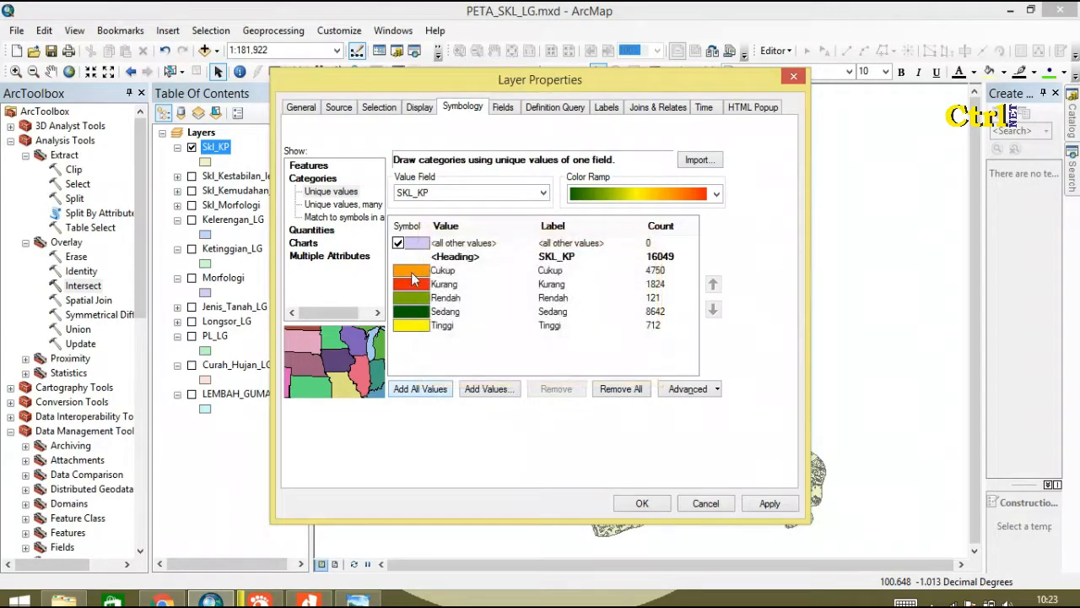
click(398, 243)
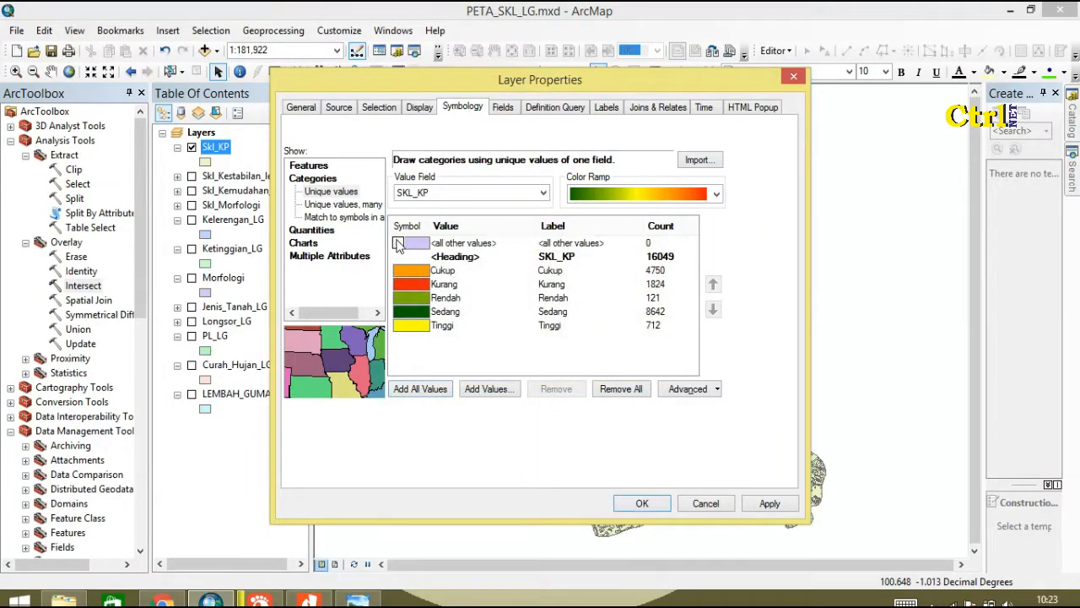
Step: Reorder the SKL_KP classes in the symbology as Rendah, Kurang, Sedang, Cukup, Tinggi
click(438, 298)
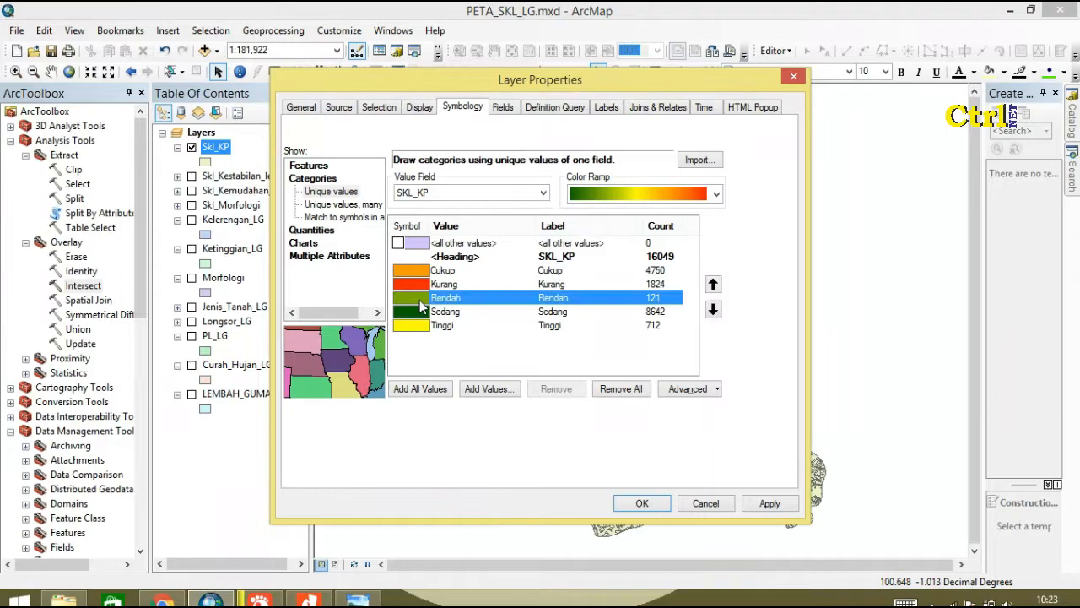
click(712, 285)
click(713, 285)
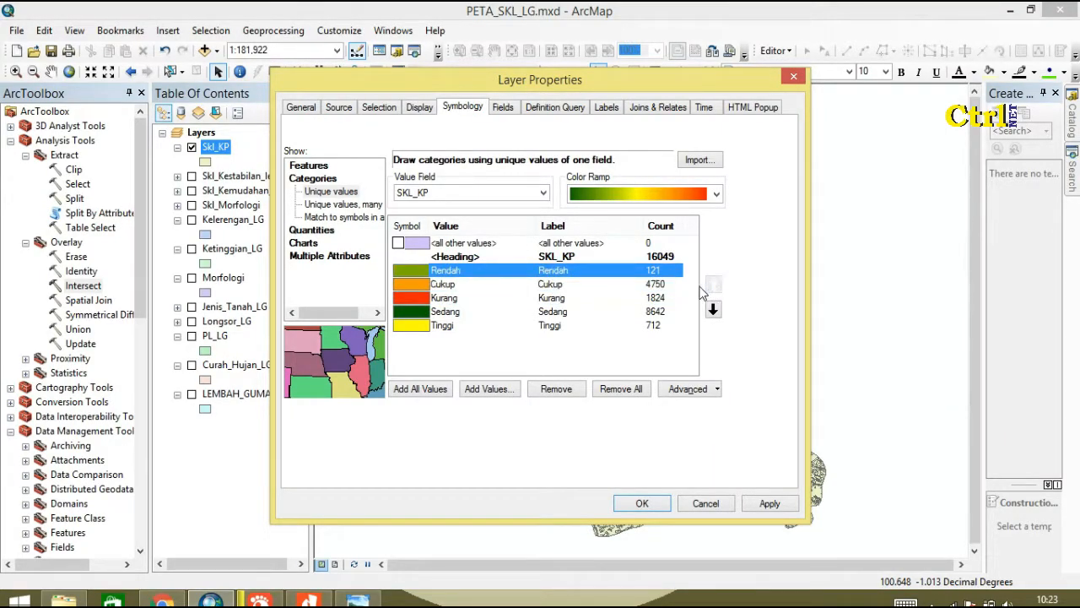
click(426, 299)
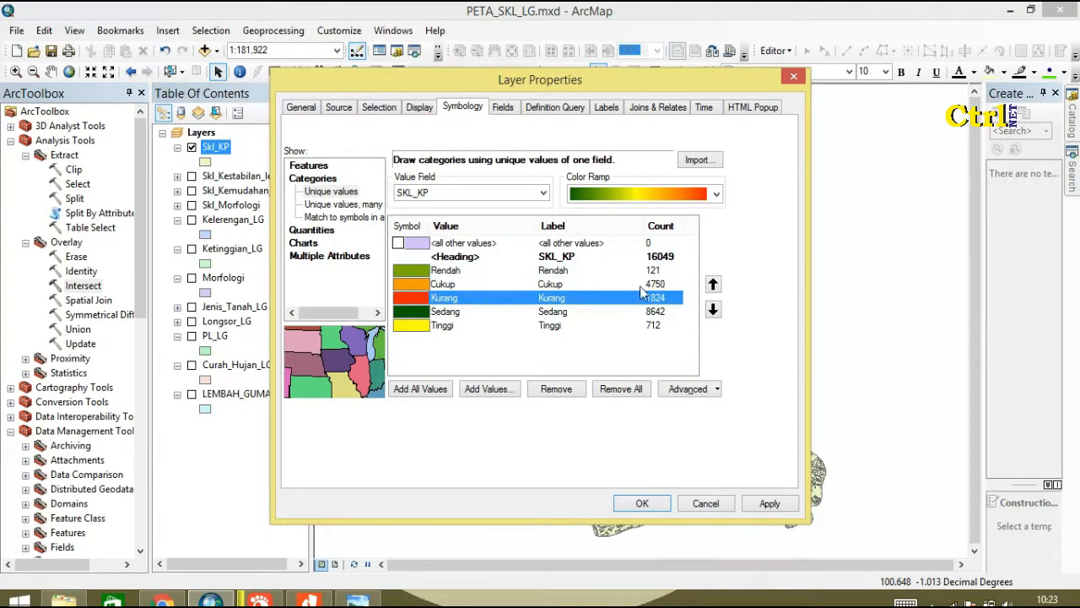
click(713, 287)
click(408, 315)
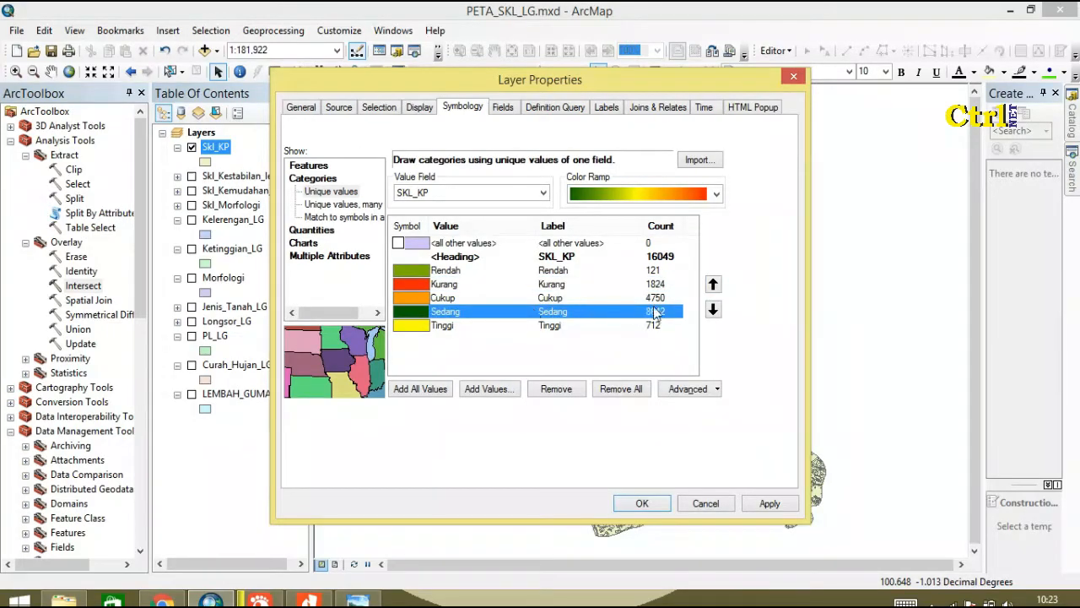
click(713, 287)
click(414, 371)
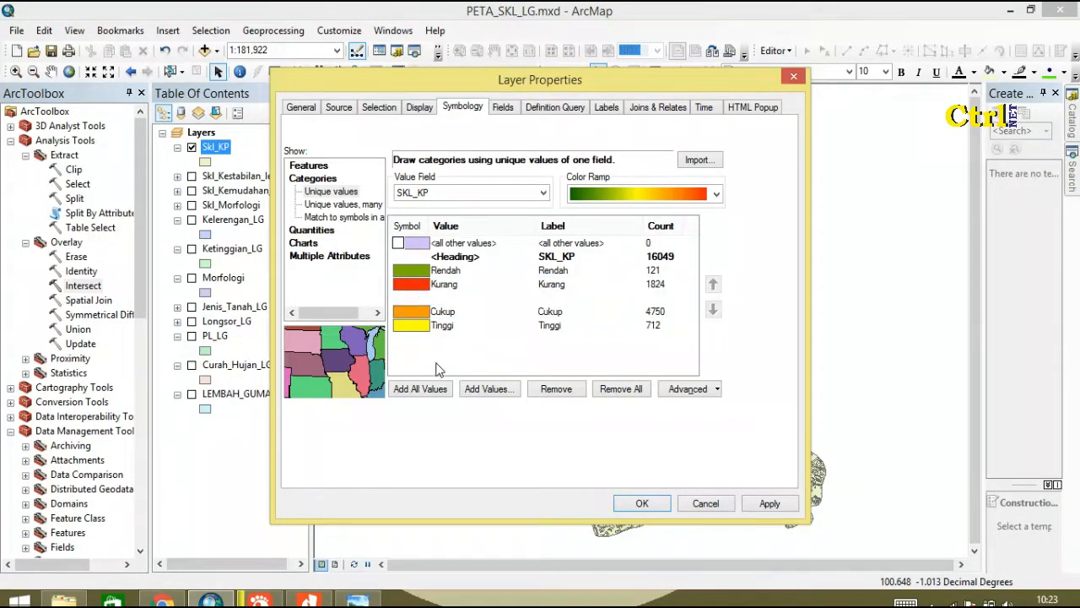
Step: Reapply the dark green-yellow-red color ramp to the reordered SKL_KP classes and accept the layer symbology
click(718, 193)
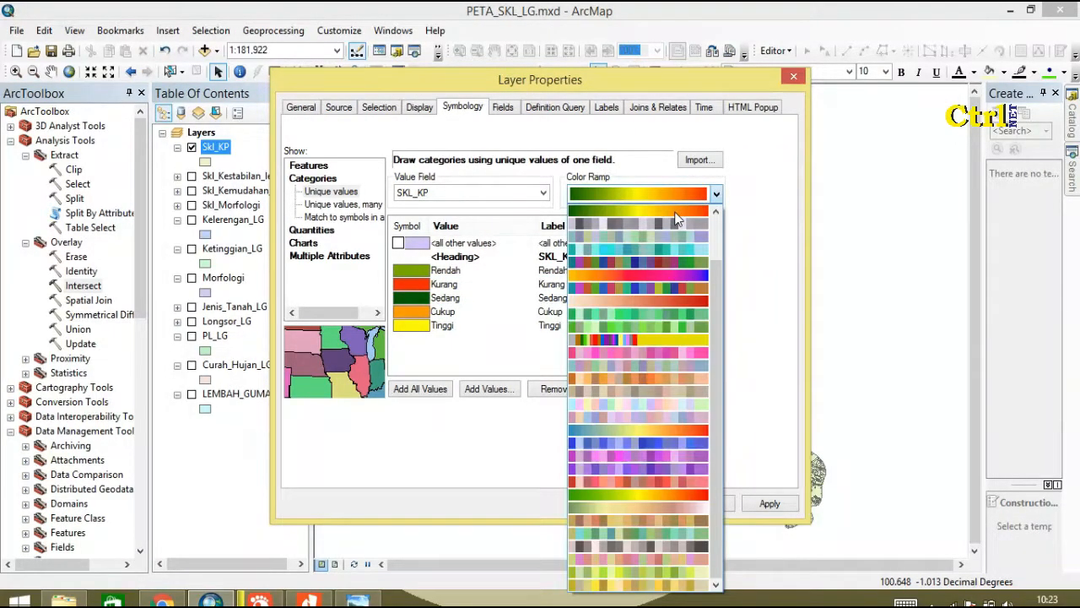
click(679, 218)
click(640, 503)
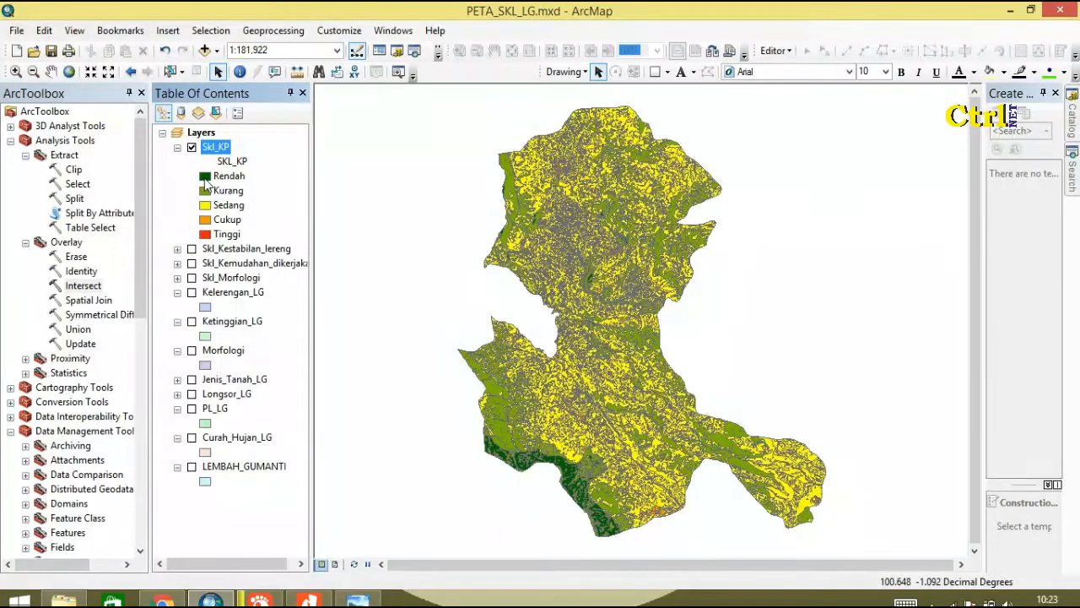
Step: Set the outline color of the Rendah and Kurang class symbols of Skl_KP to no color
double_click(206, 180)
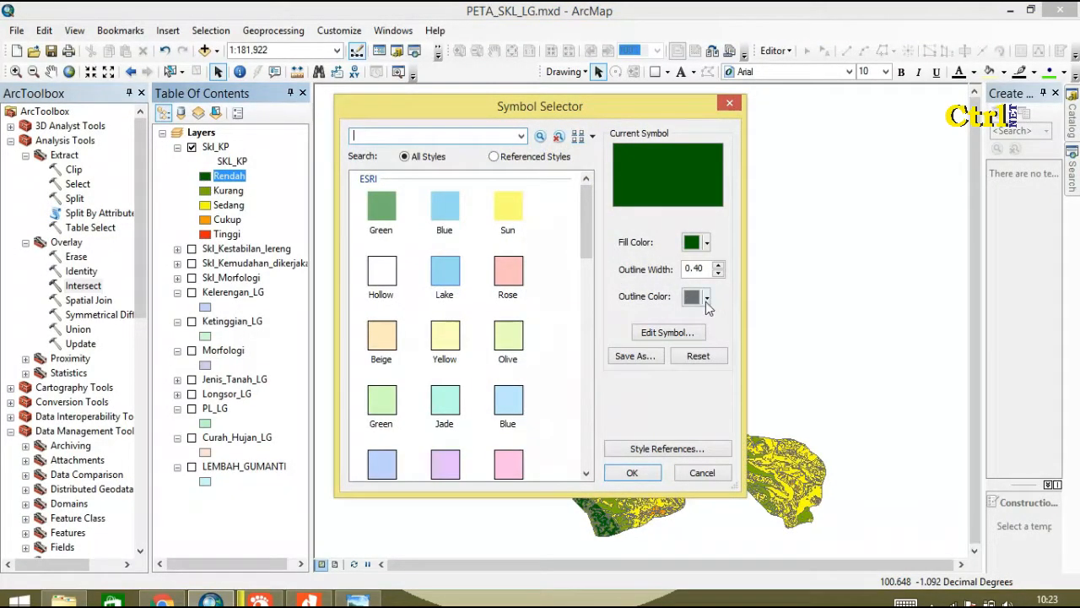
click(707, 299)
click(668, 315)
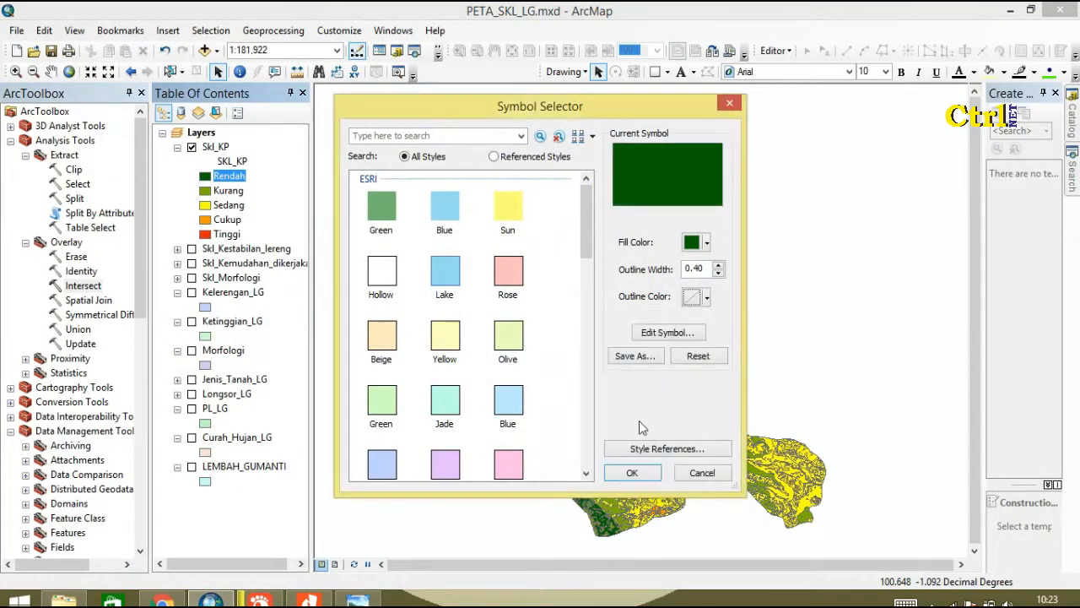
click(631, 474)
double_click(214, 193)
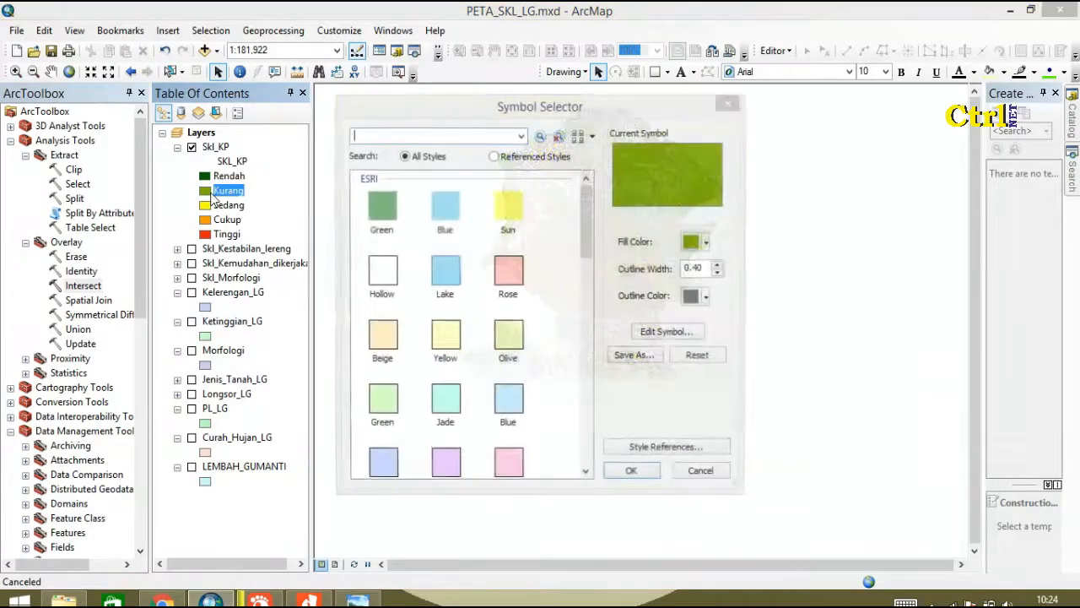
click(707, 297)
click(674, 316)
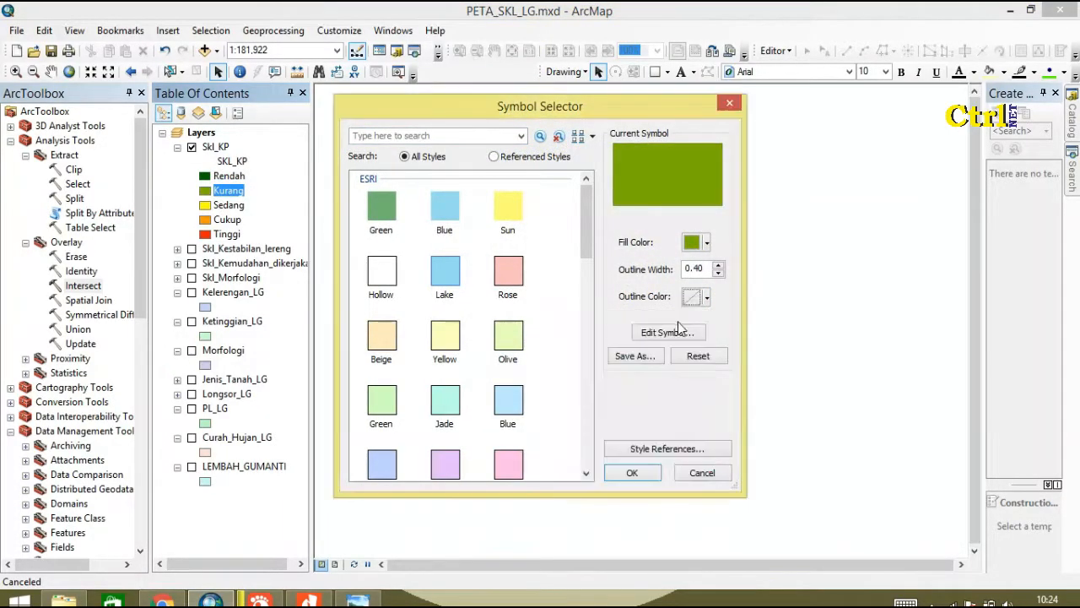
click(631, 473)
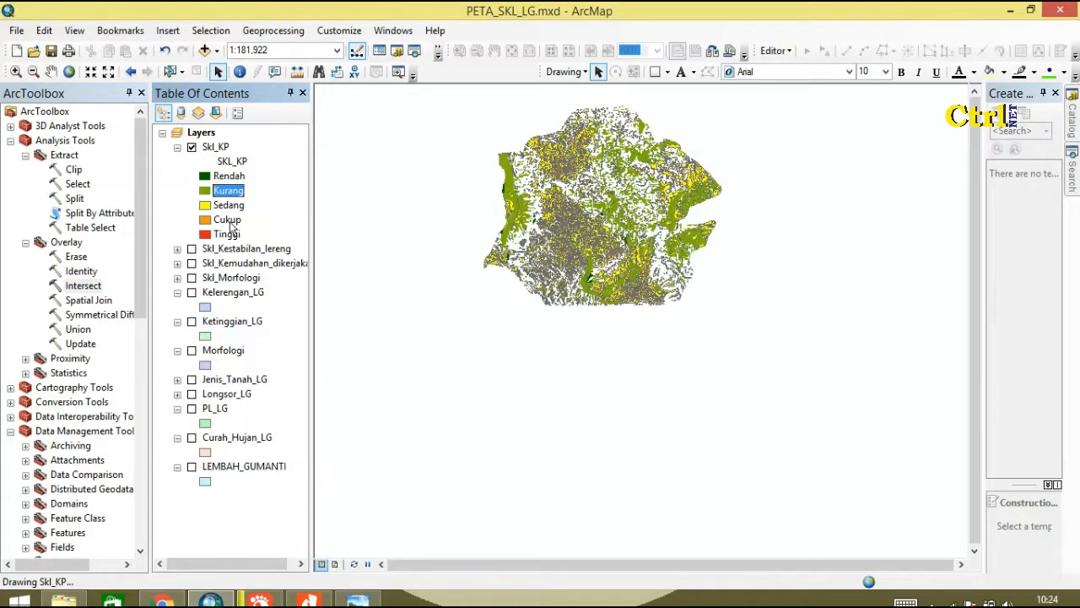
Step: Set the outline color of the Sedang and Cukup class symbols of Skl_KP to no color
double_click(205, 205)
click(707, 297)
click(696, 318)
click(633, 473)
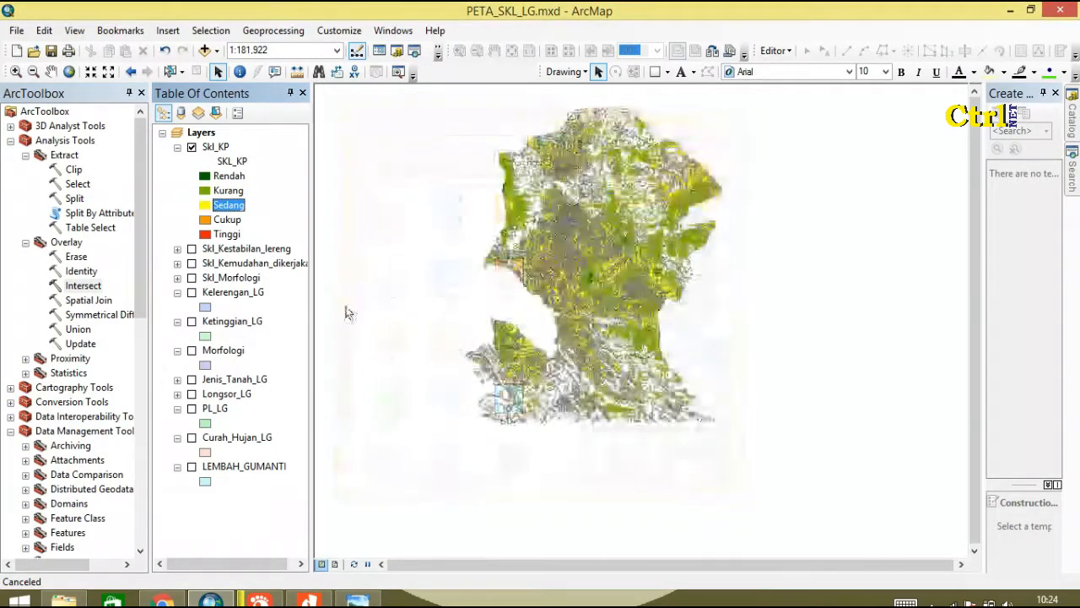
double_click(211, 221)
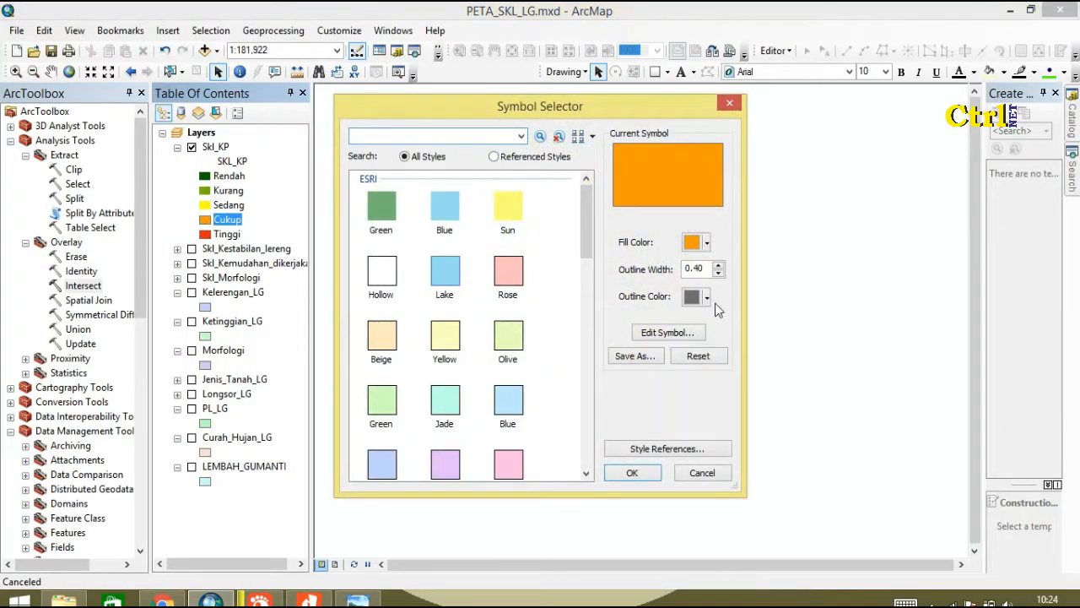
click(707, 297)
click(677, 322)
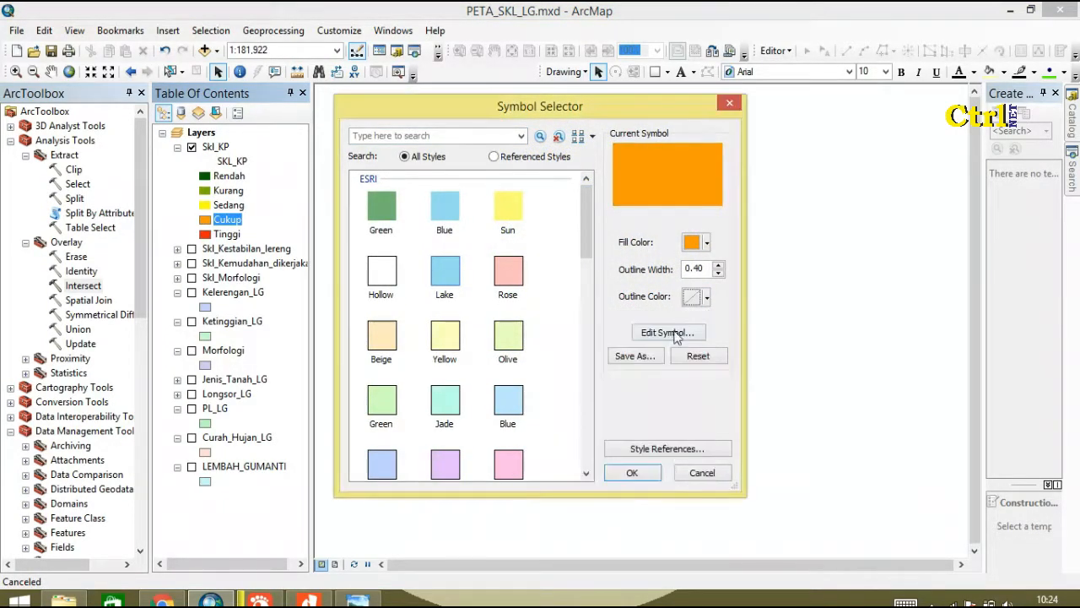
click(637, 475)
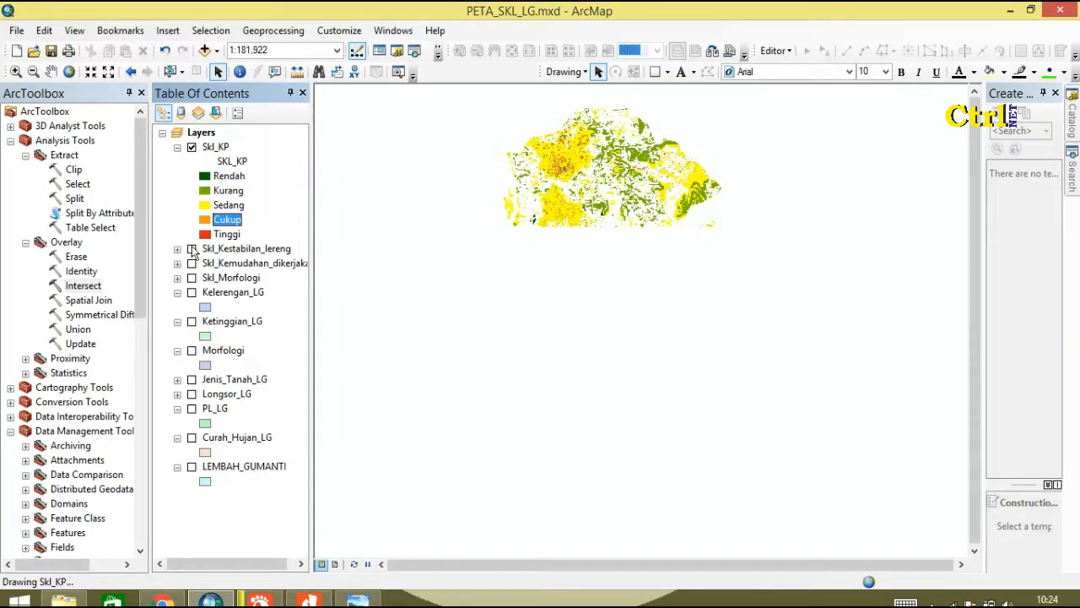
Step: Set the outline color of the Tinggi class symbol of Skl_KP to no color
double_click(226, 234)
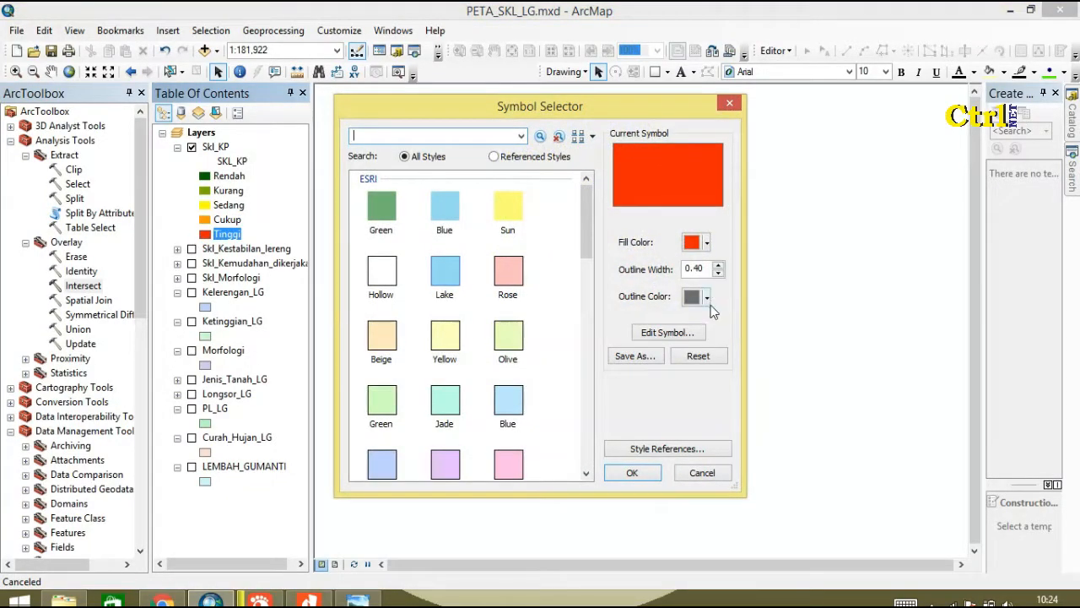
click(707, 297)
click(704, 319)
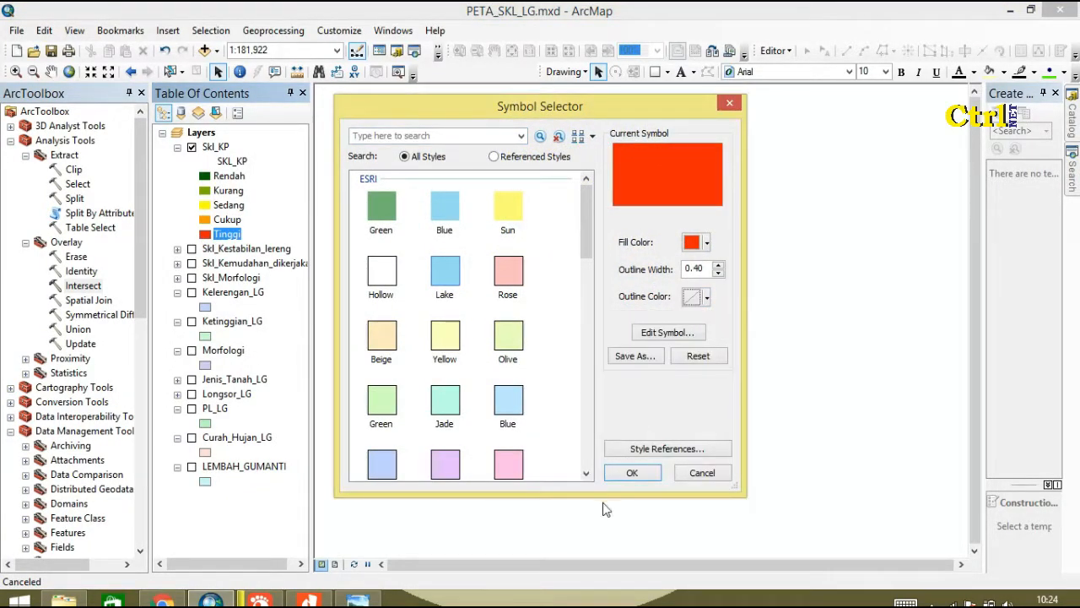
click(624, 475)
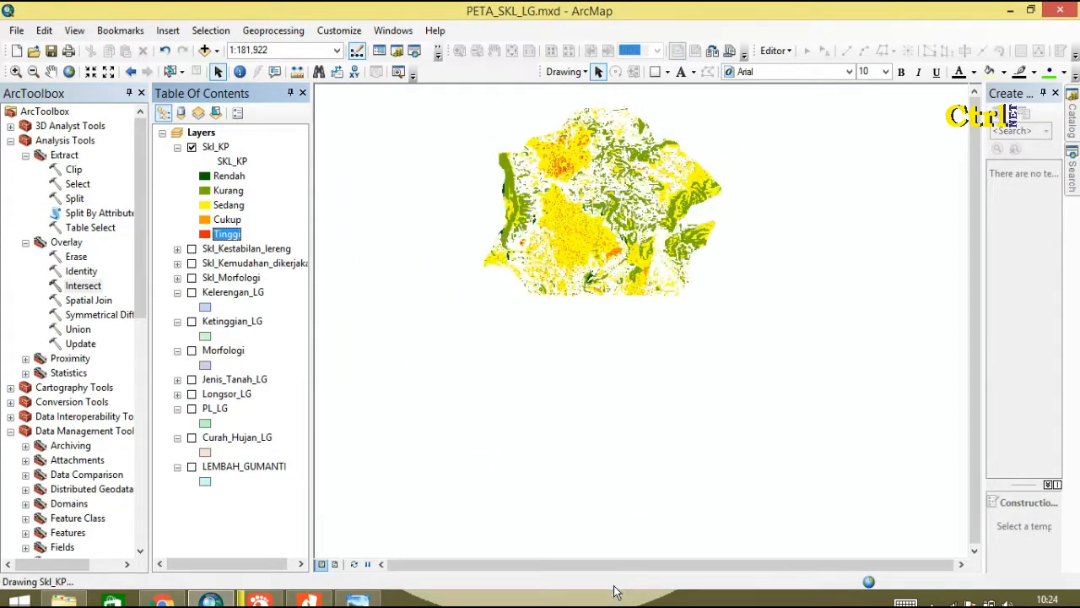